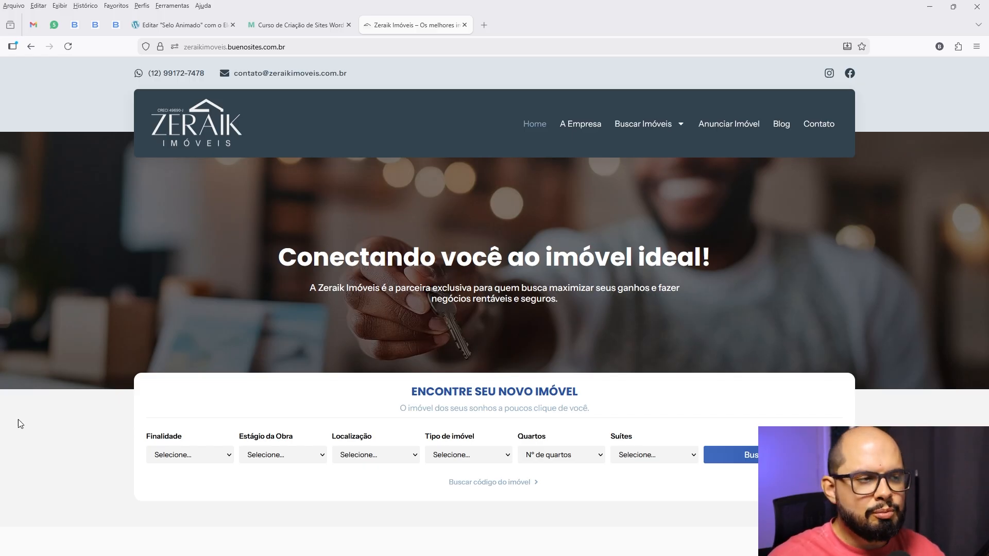
# Step: Examine the Zeraik Imóveis home page, from the property search form down to the featured listings
pyautogui.scroll(-2, 454, 311)
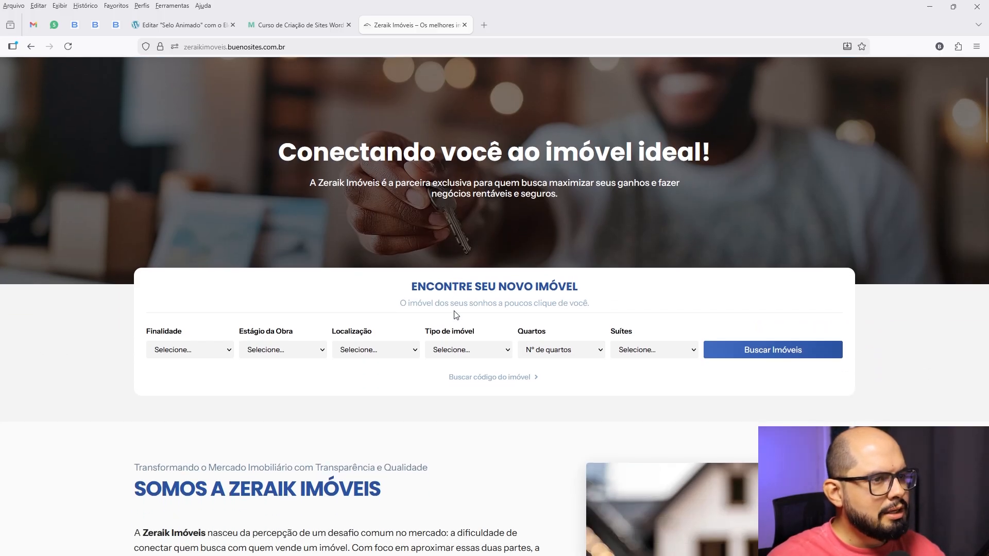
pyautogui.scroll(-1, 451, 316)
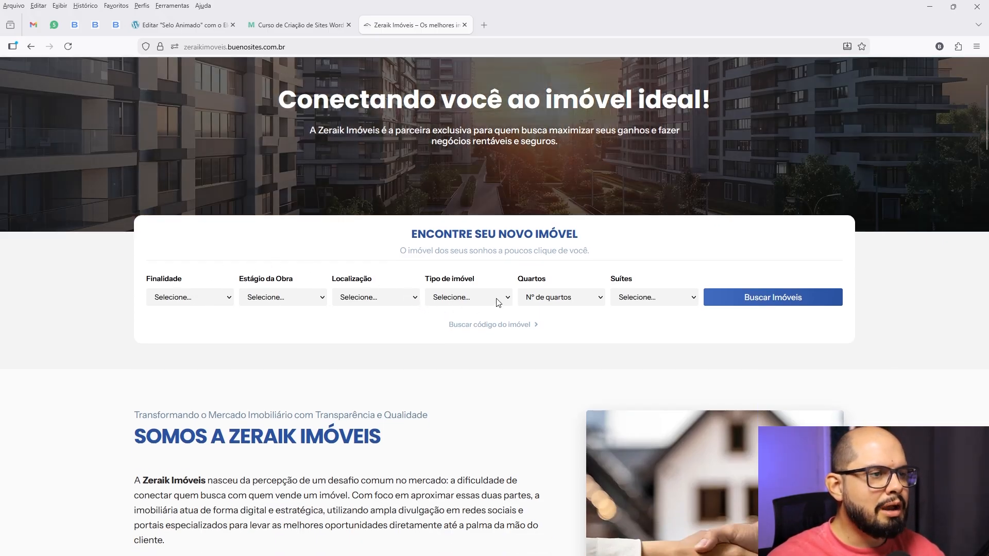
pyautogui.scroll(-2, 499, 303)
pyautogui.scroll(5, 496, 301)
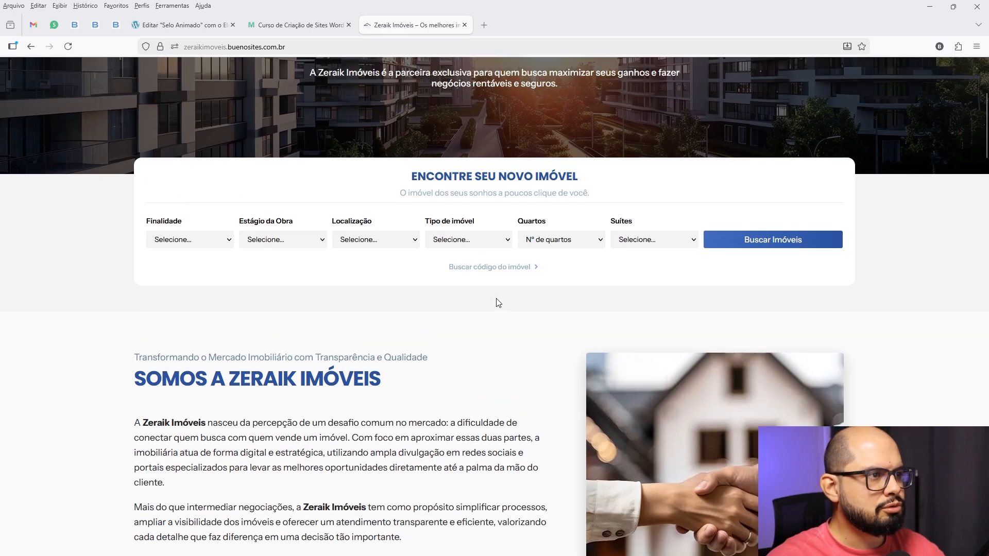
pyautogui.scroll(-4, 495, 299)
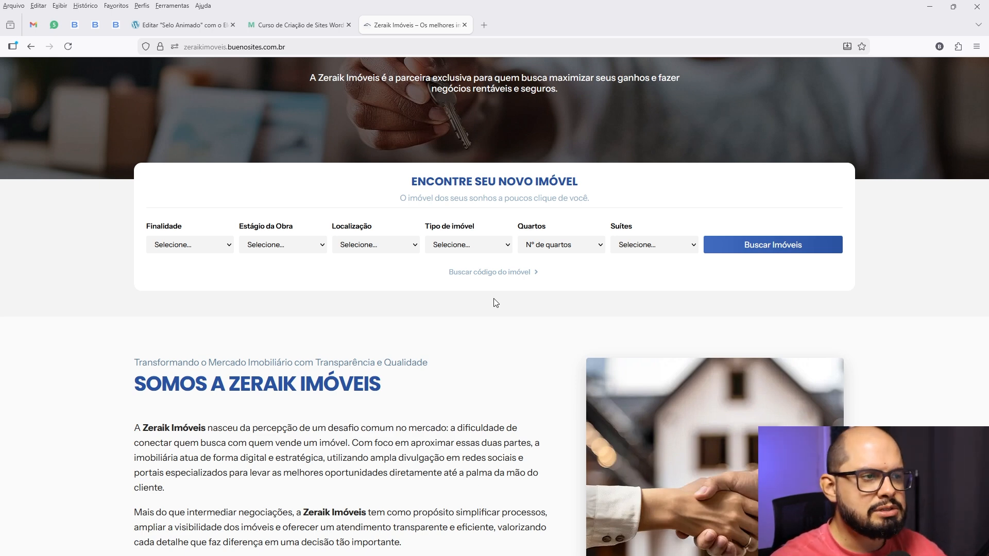
pyautogui.scroll(-5, 495, 303)
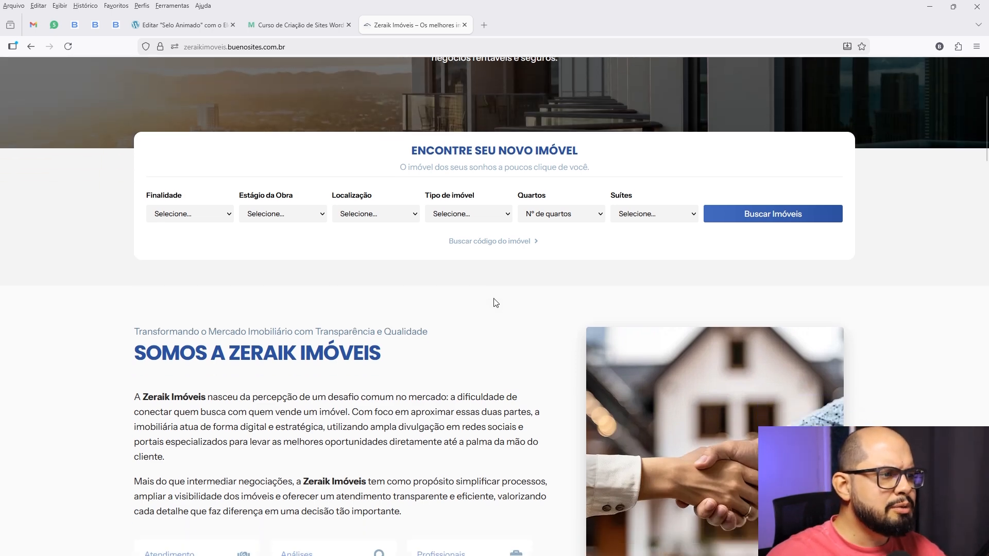
pyautogui.scroll(-6, 495, 302)
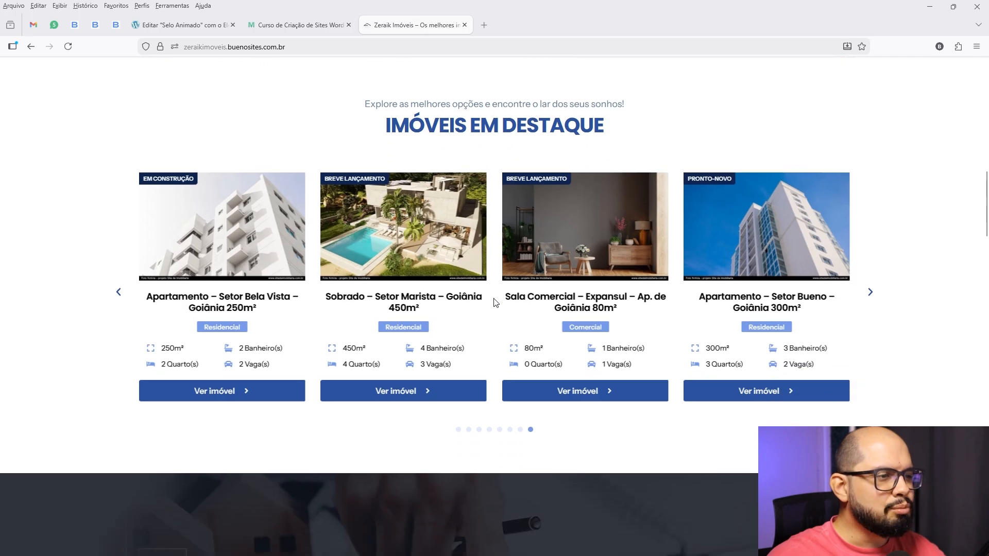
pyautogui.scroll(11, 494, 299)
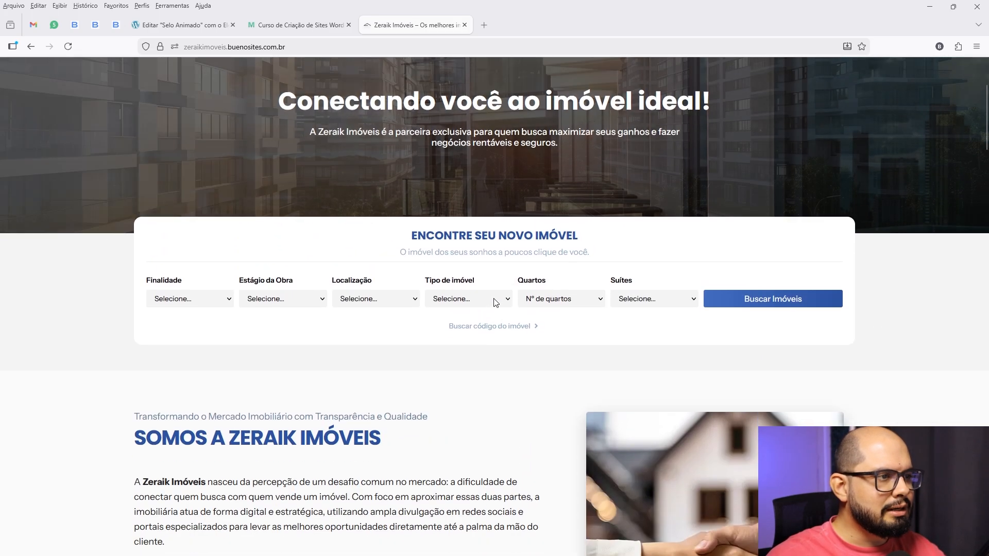
# Step: Search the property catalogue for Finalidade "Comercial" and Estágio da Obra "Breve Lançamento" and view the results
pyautogui.click(199, 299)
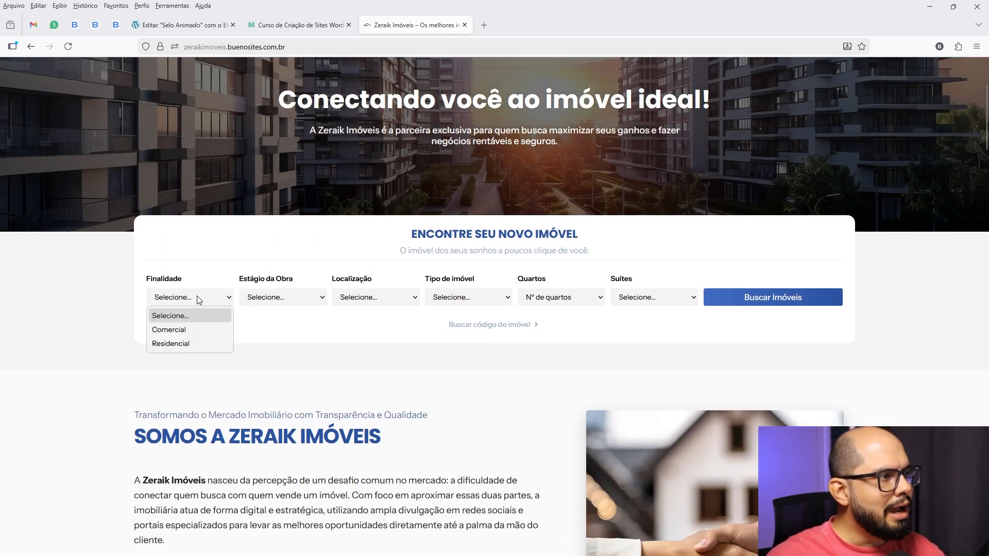
pyautogui.click(185, 329)
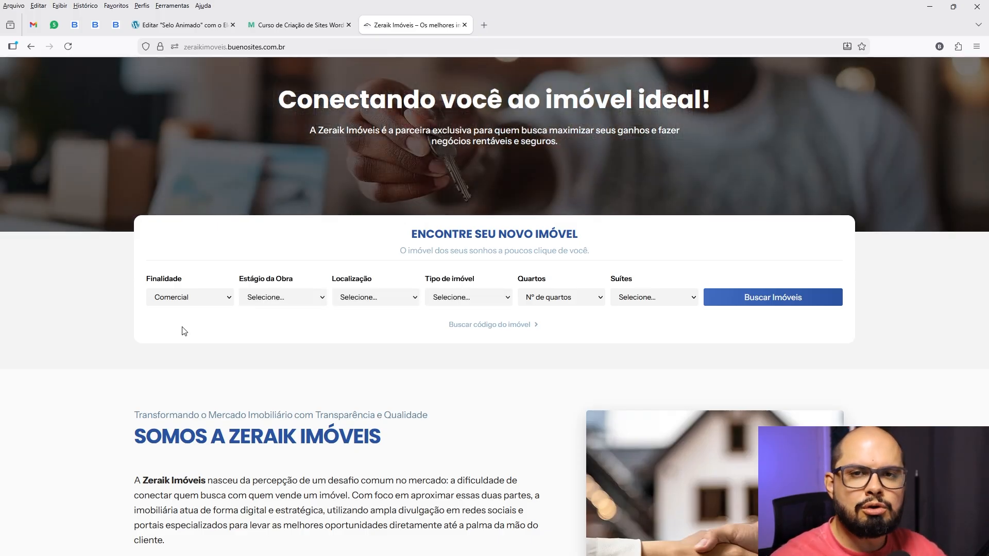
pyautogui.click(284, 301)
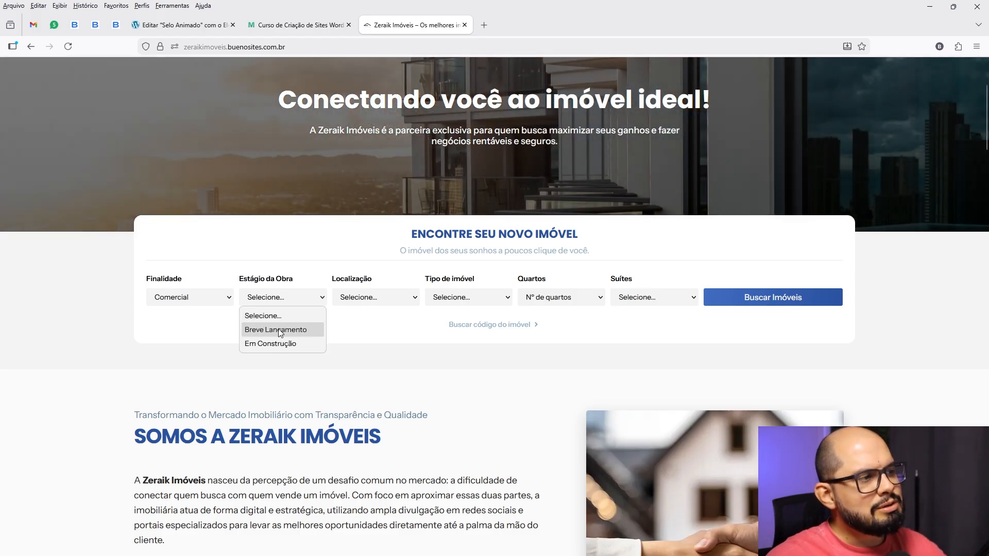
pyautogui.click(281, 334)
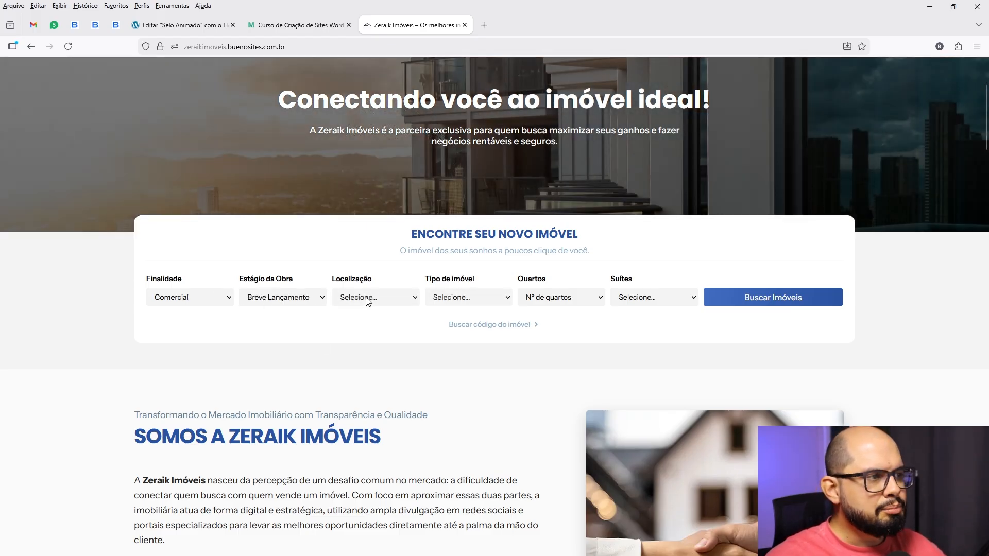
pyautogui.click(746, 302)
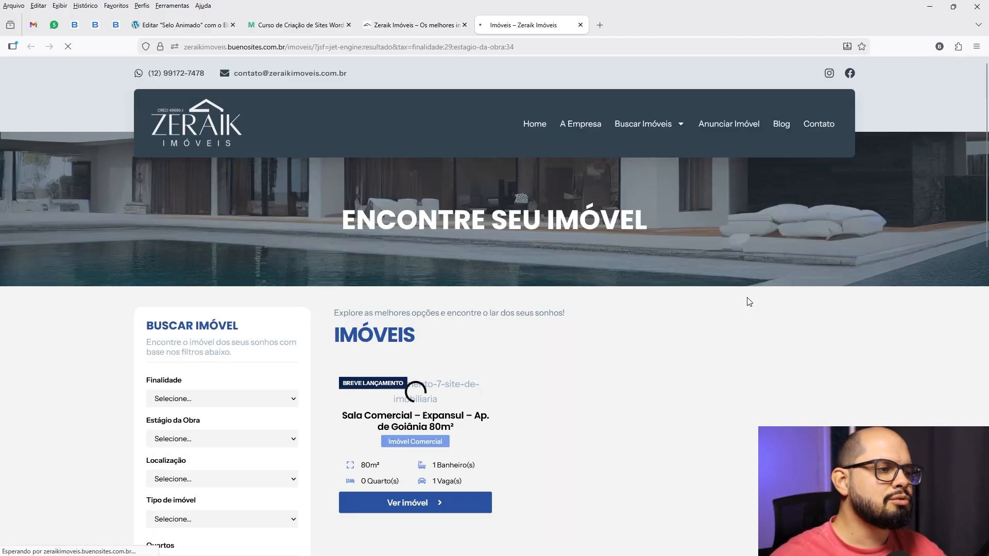
pyautogui.scroll(-2, 646, 331)
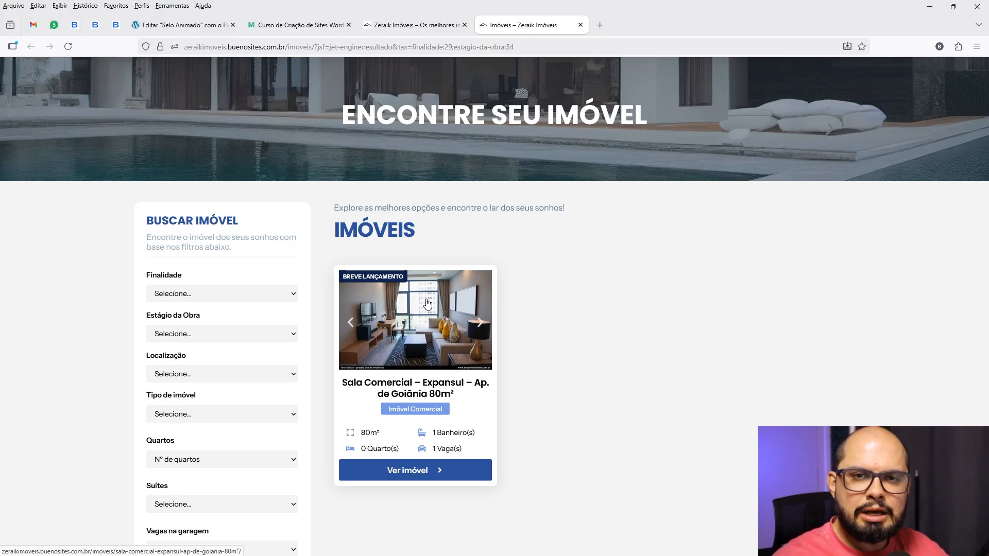
# Step: Switch to the Mapa do Criador de Sites course page and review its course content and the projects through "Site de imobiliária"
pyautogui.click(296, 25)
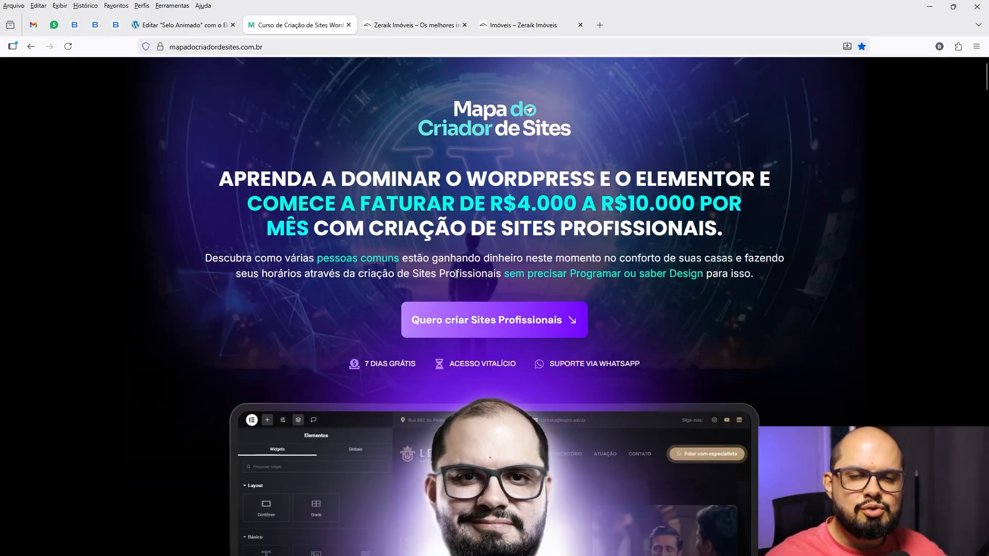
pyautogui.scroll(-8, 456, 273)
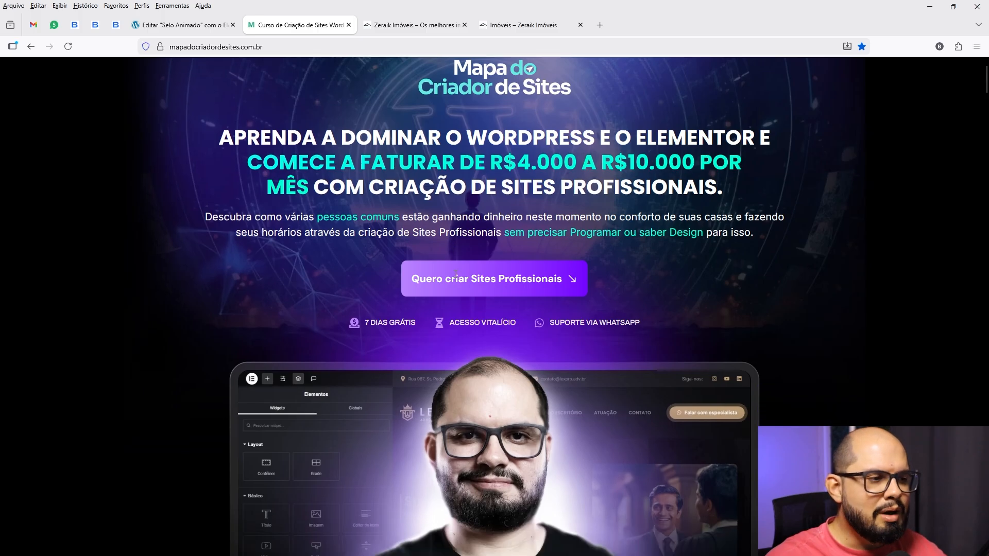
pyautogui.scroll(-17, 455, 278)
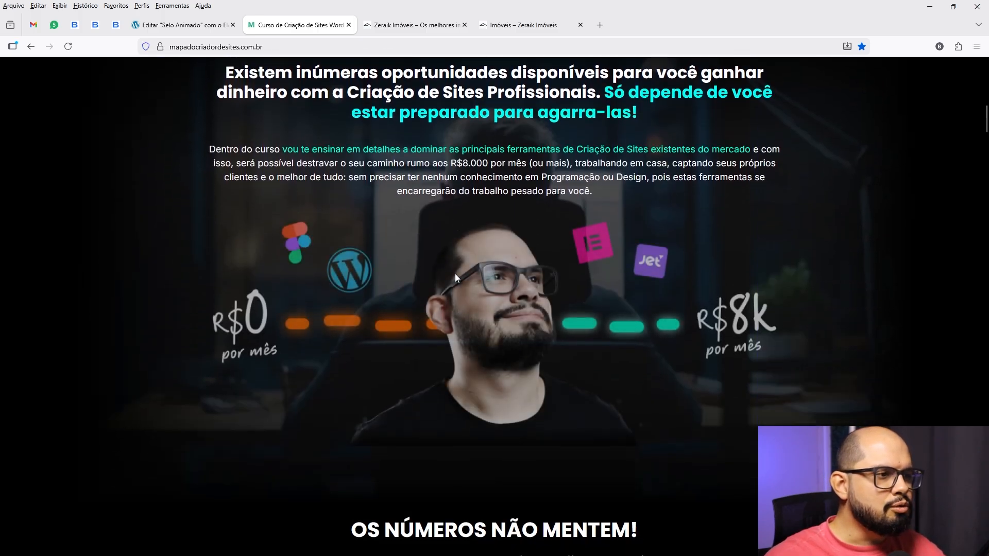
pyautogui.scroll(-10, 455, 279)
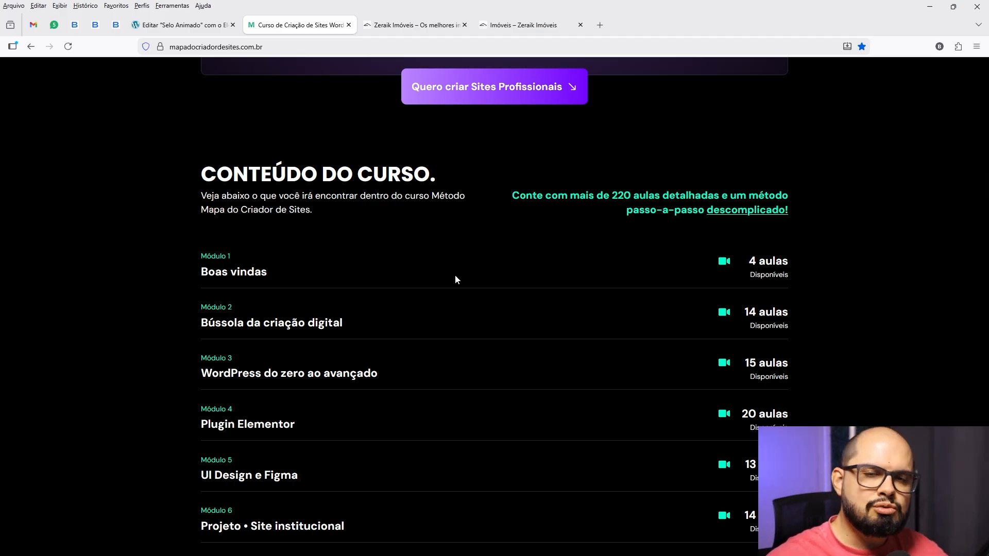
pyautogui.scroll(-20, 455, 279)
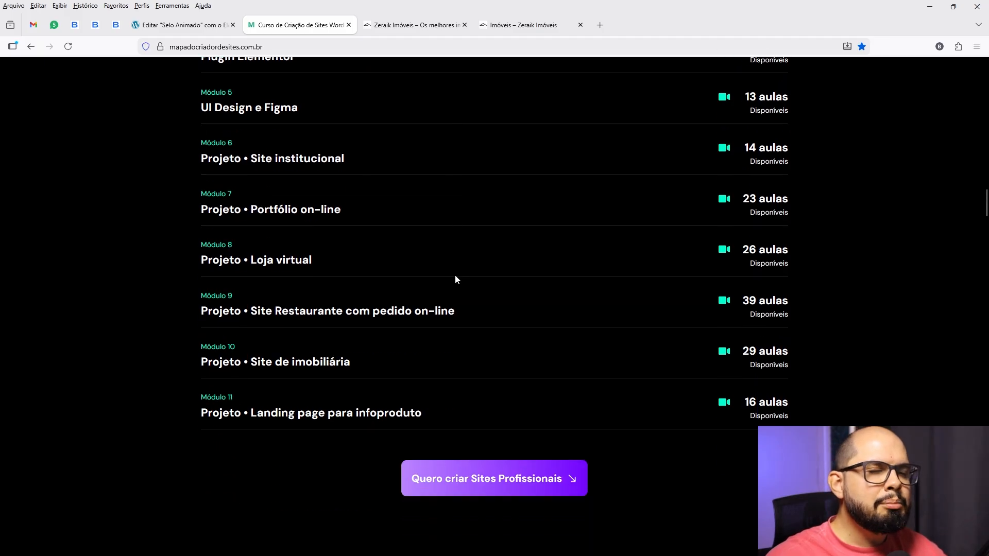
pyautogui.scroll(-10, 455, 280)
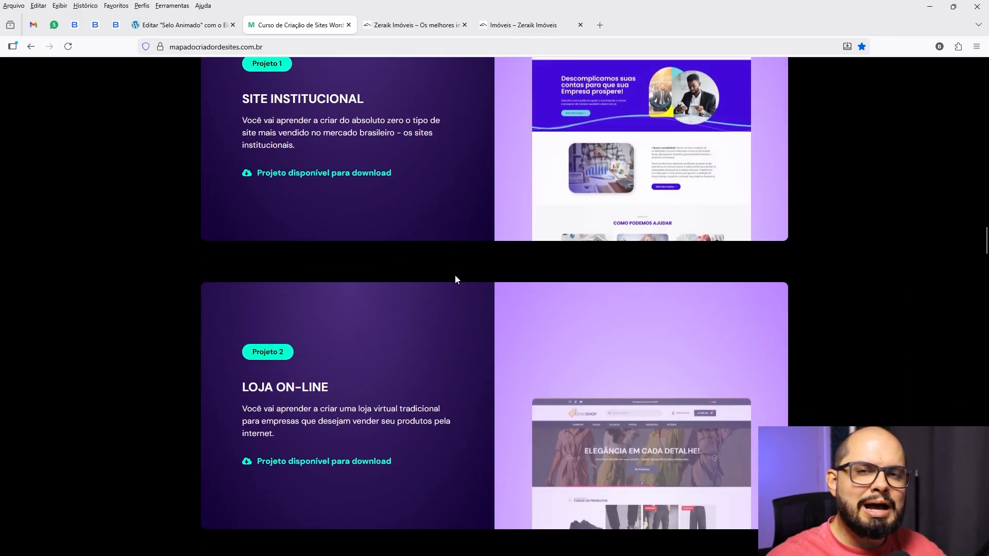
pyautogui.scroll(-8, 455, 279)
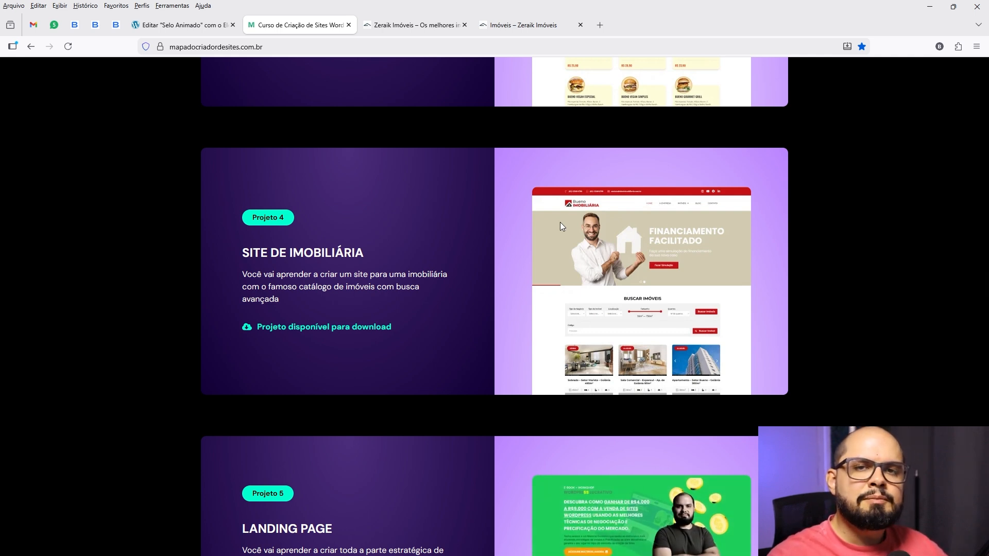
# Step: Return to the Zeraik Imóveis search results page and view the filters and the commercial property card
pyautogui.click(535, 25)
pyautogui.scroll(2, 549, 198)
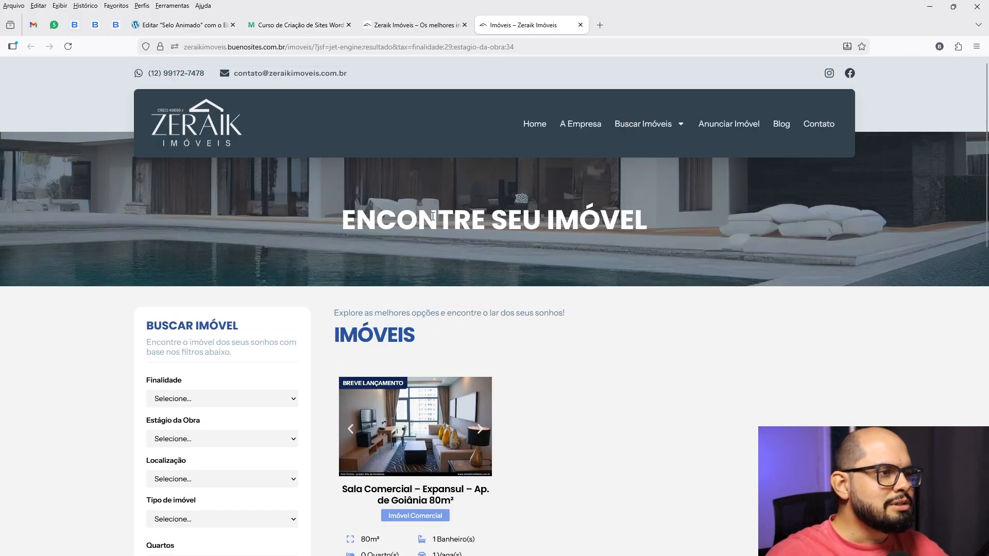
pyautogui.scroll(-4, 432, 216)
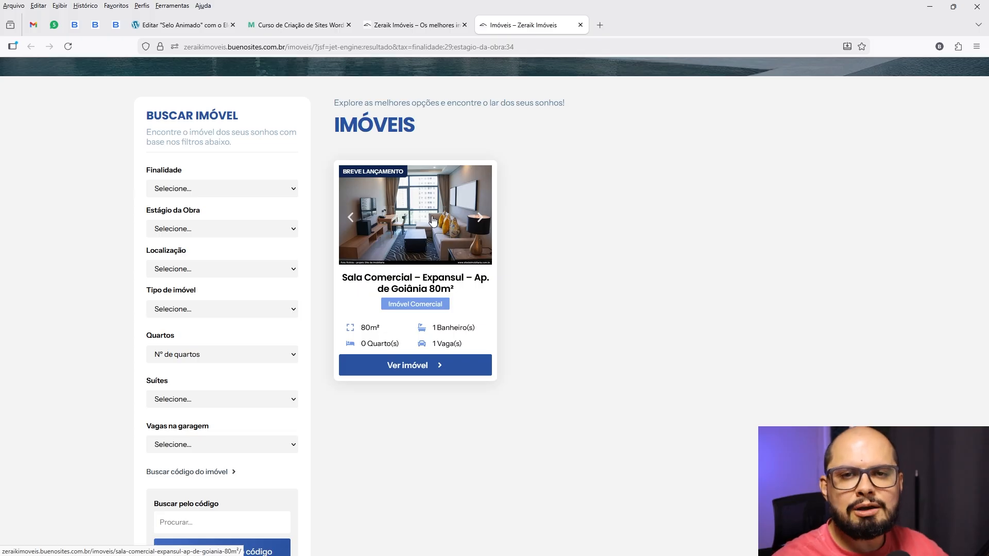
# Step: Go back to the course page and review the module list under "Conteúdo do curso"
pyautogui.click(313, 26)
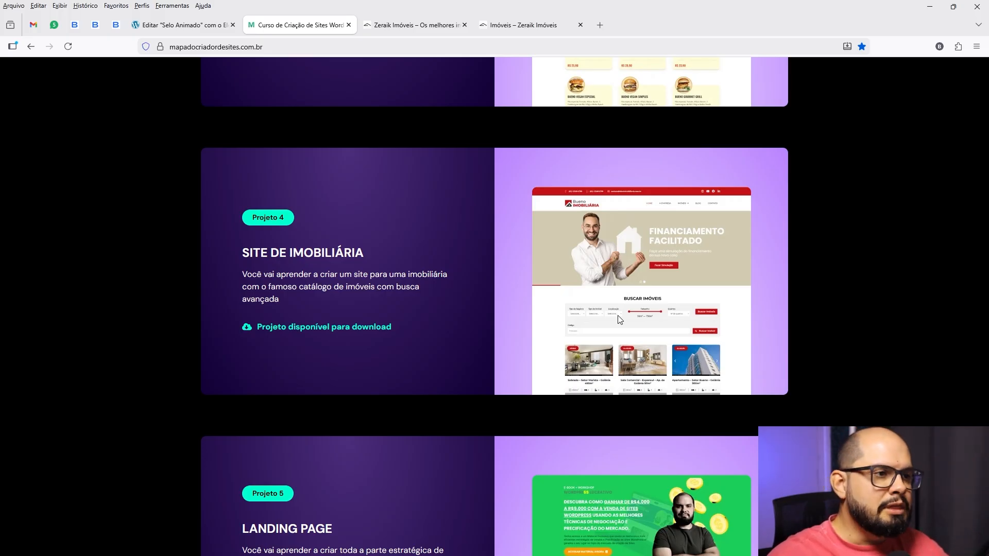
pyautogui.scroll(20, 618, 319)
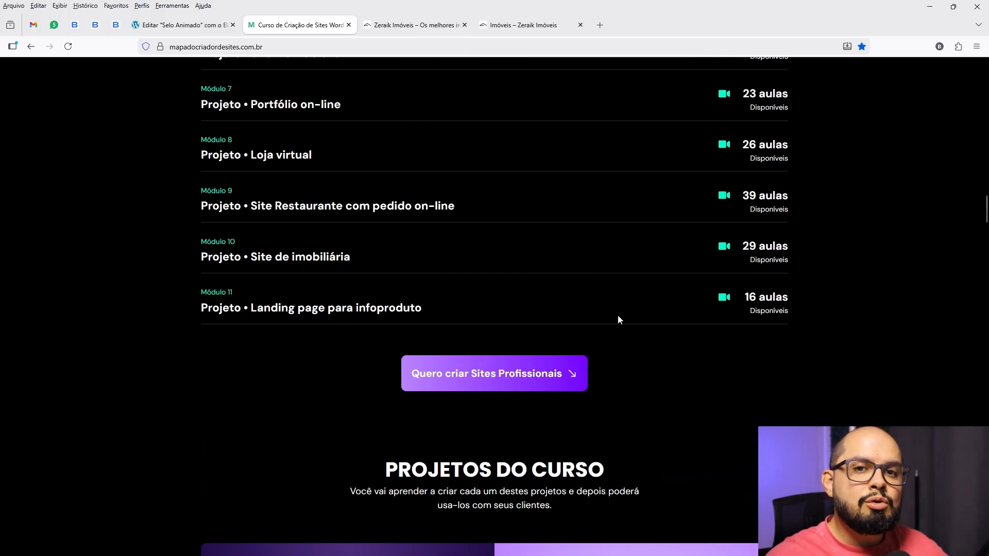
pyautogui.scroll(8, 618, 318)
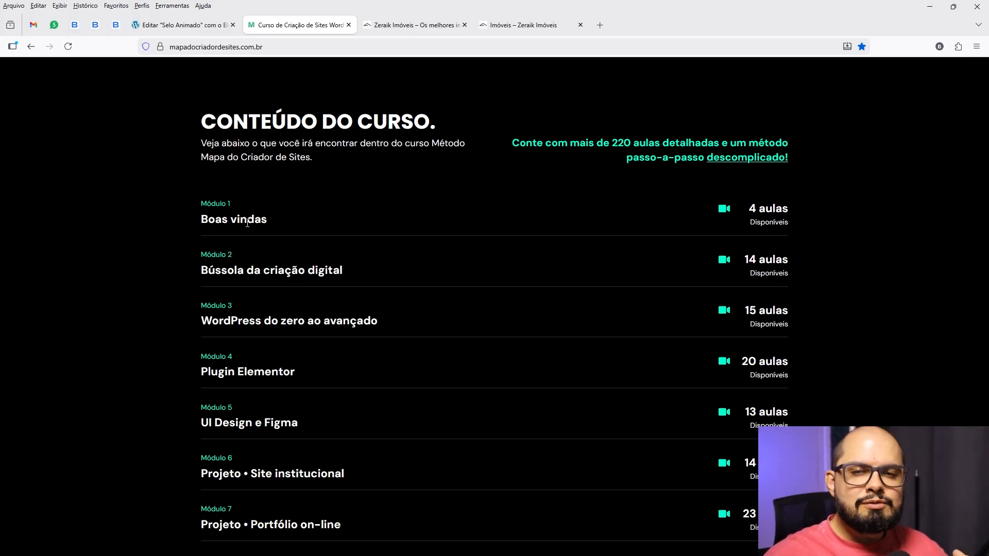
pyautogui.scroll(-6, 247, 224)
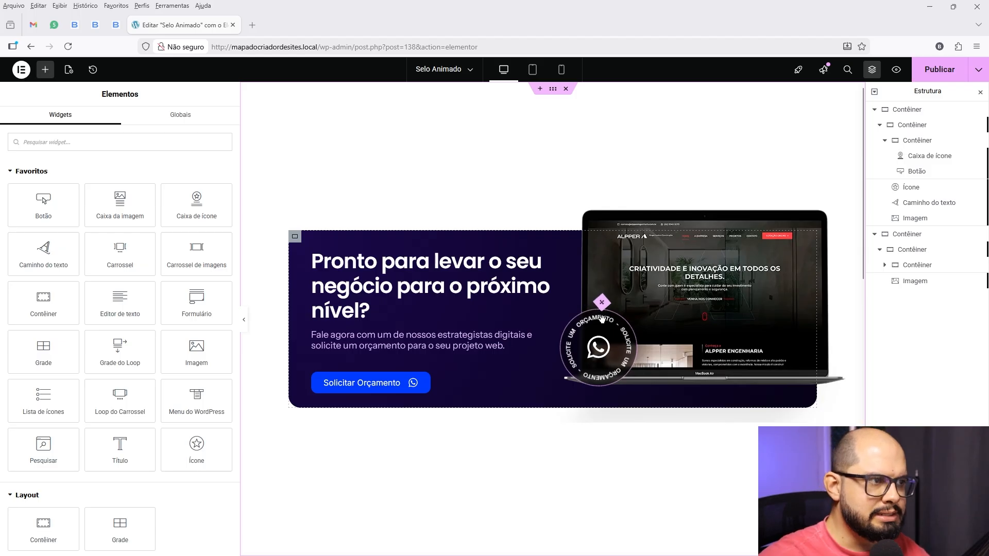
# Step: Compare the banner with the circular WhatsApp seal against the copy without it in the Elementor page
pyautogui.scroll(-8, 601, 320)
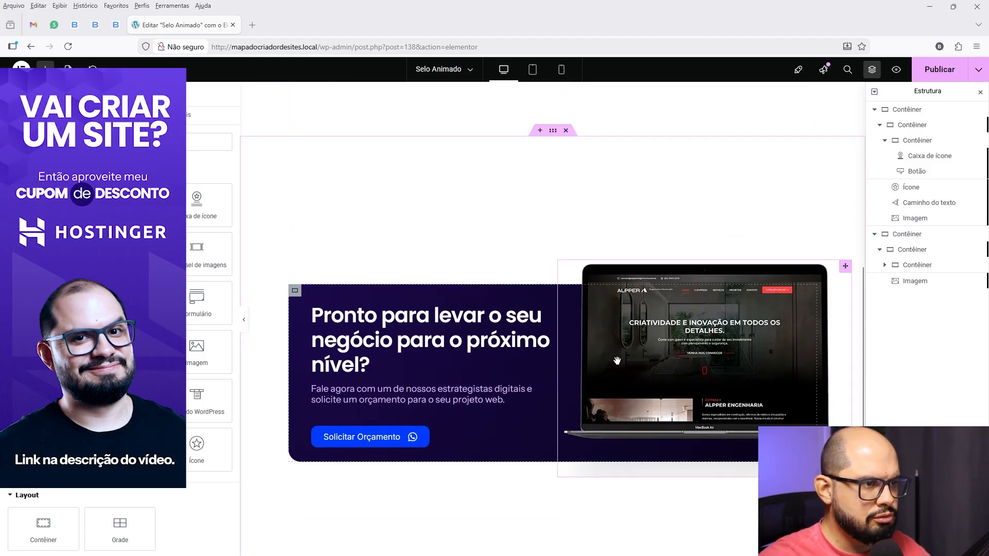
pyautogui.scroll(8, 617, 360)
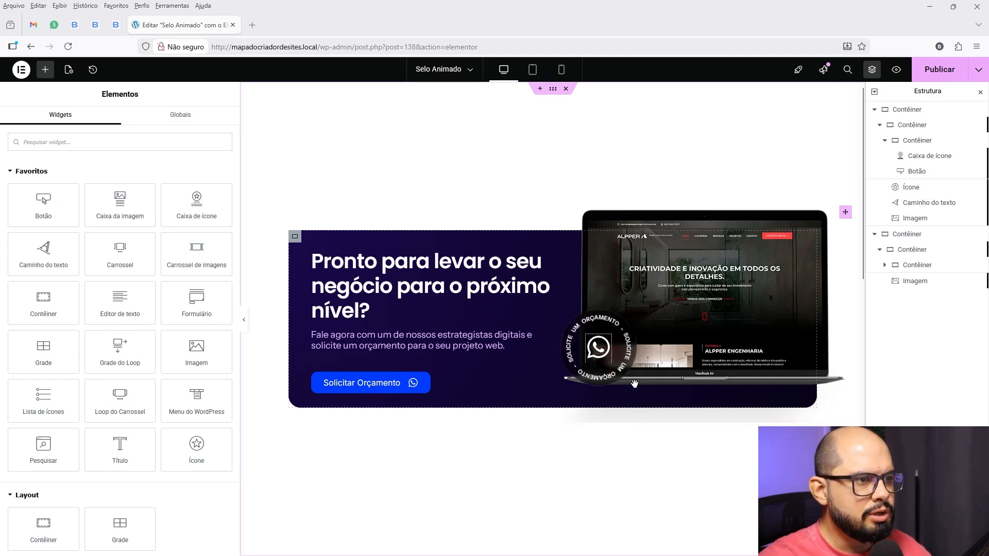
pyautogui.scroll(-7, 644, 398)
pyautogui.scroll(-1, 643, 398)
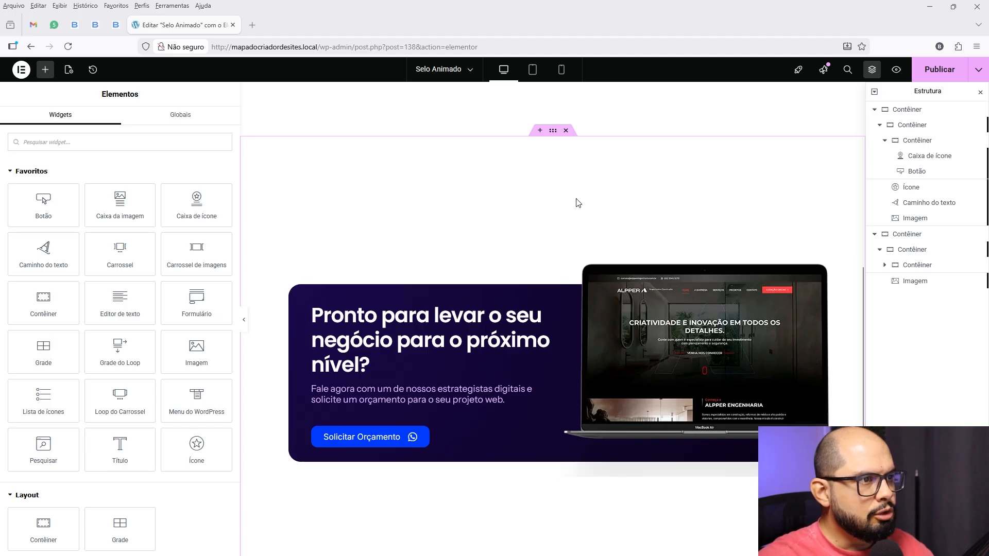
# Step: Open the settings of the second banner's outer container and of its heading icon box for inspection
pyautogui.click(553, 130)
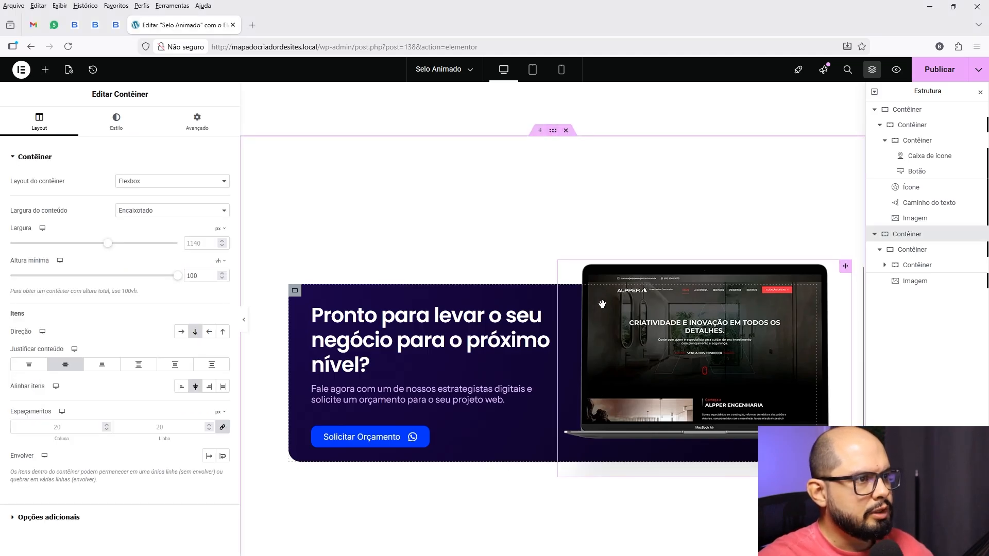
pyautogui.scroll(-2, 546, 170)
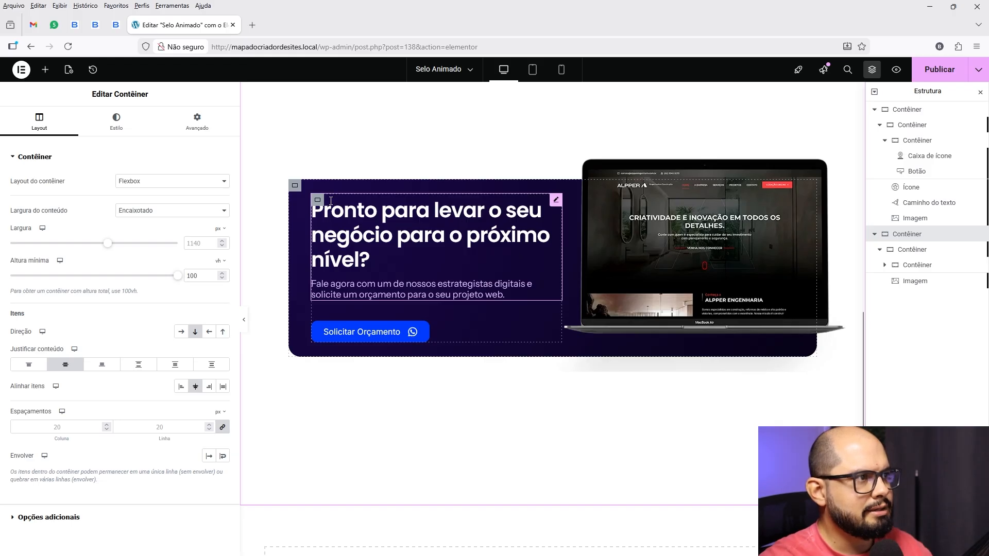
pyautogui.click(354, 229)
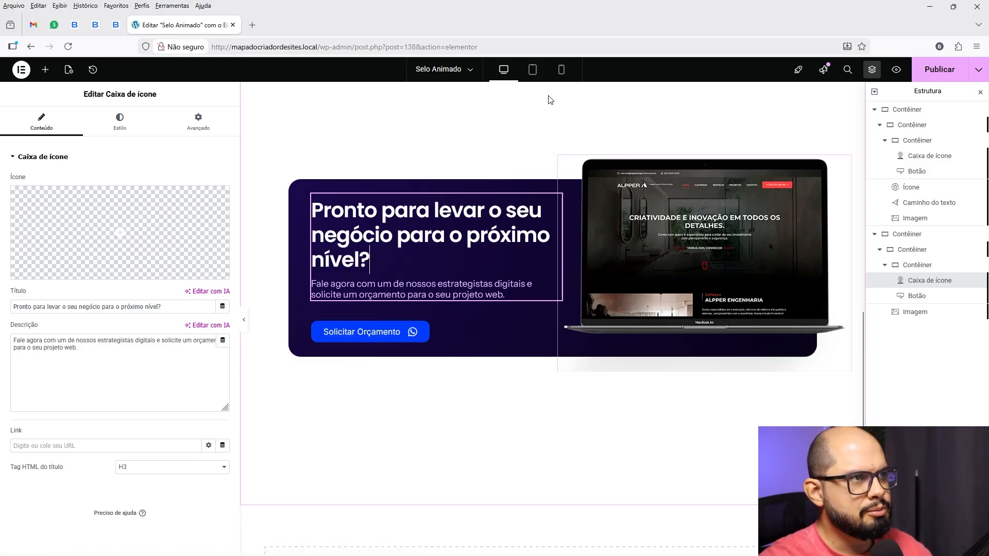
# Step: Preview the second banner in the tablet and mobile layouts, ending in the tablet view
pyautogui.click(533, 69)
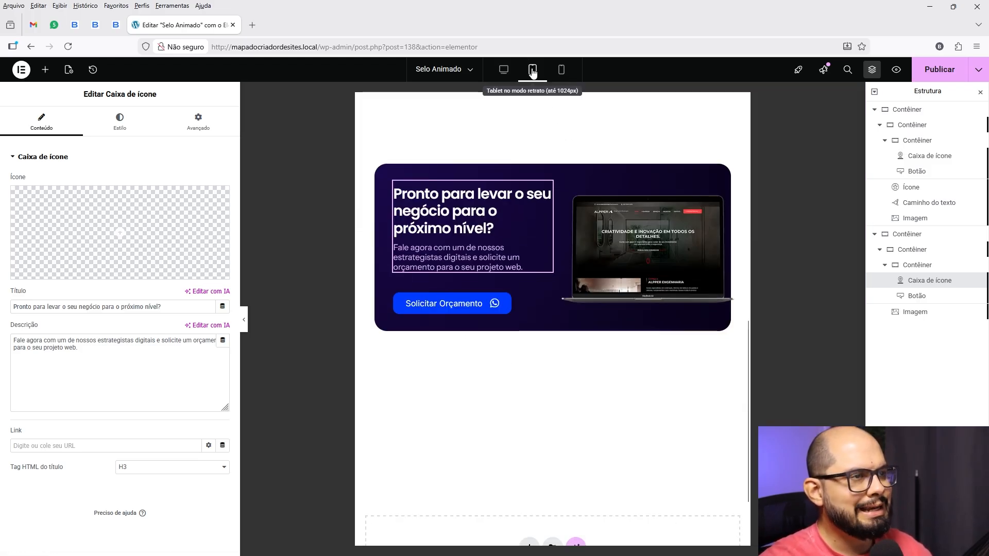
pyautogui.click(562, 70)
pyautogui.scroll(3, 558, 301)
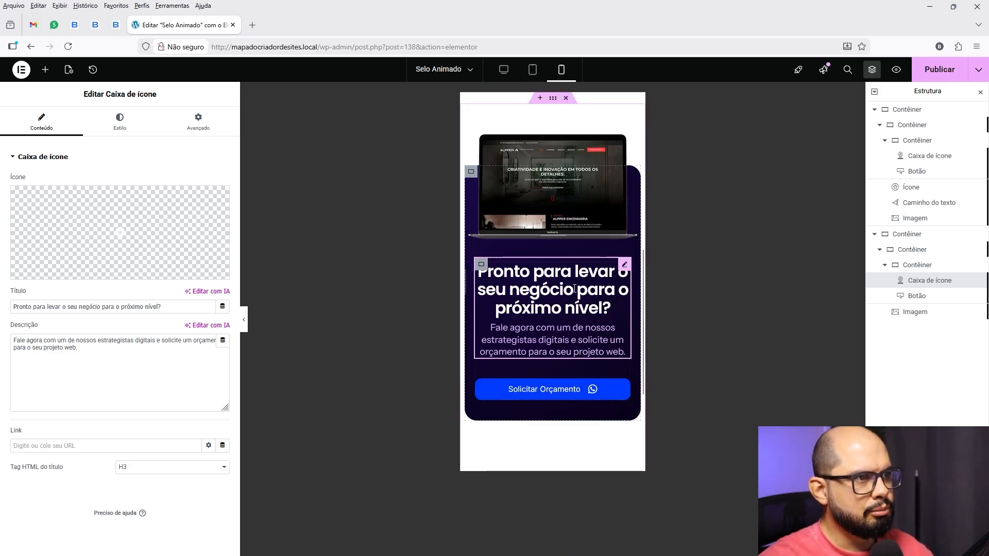
pyautogui.click(533, 72)
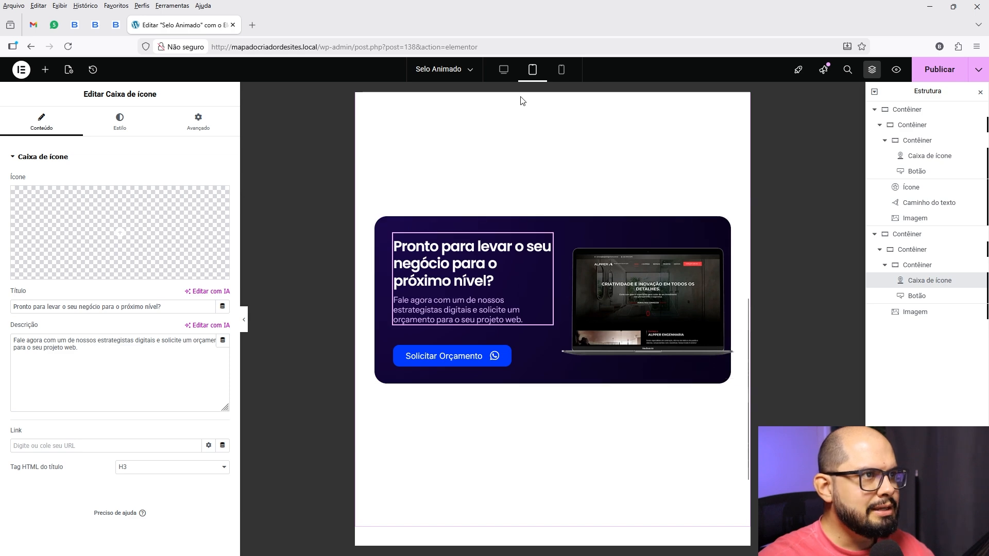
# Step: Return to the desktop layout and compare the finished seal banner with the copy that has no seal
pyautogui.click(504, 70)
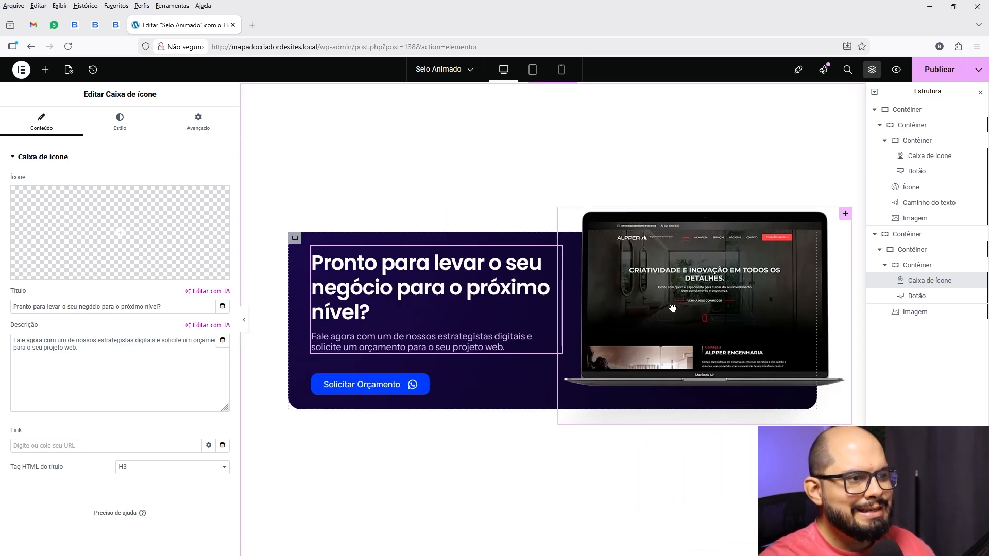
pyautogui.scroll(9, 672, 309)
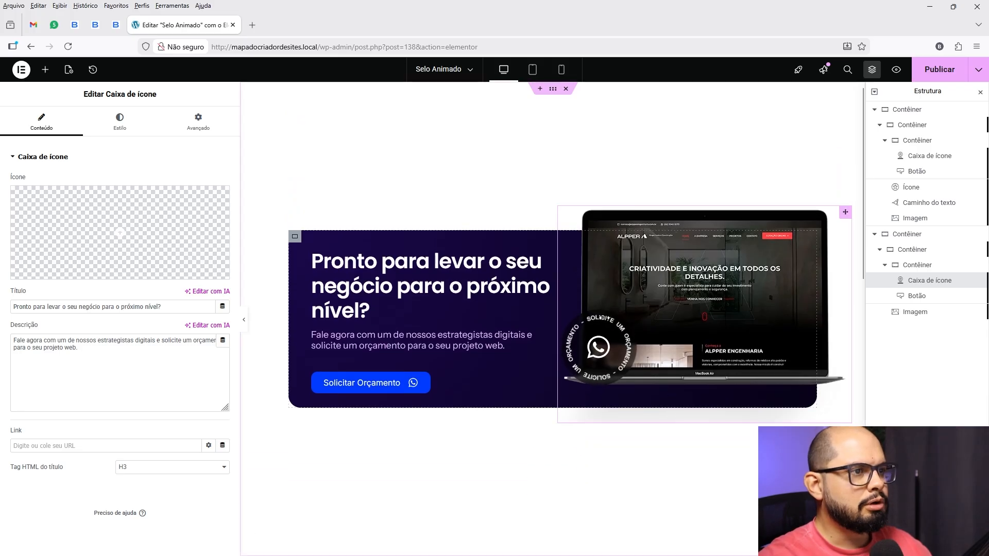
pyautogui.scroll(-2, 599, 375)
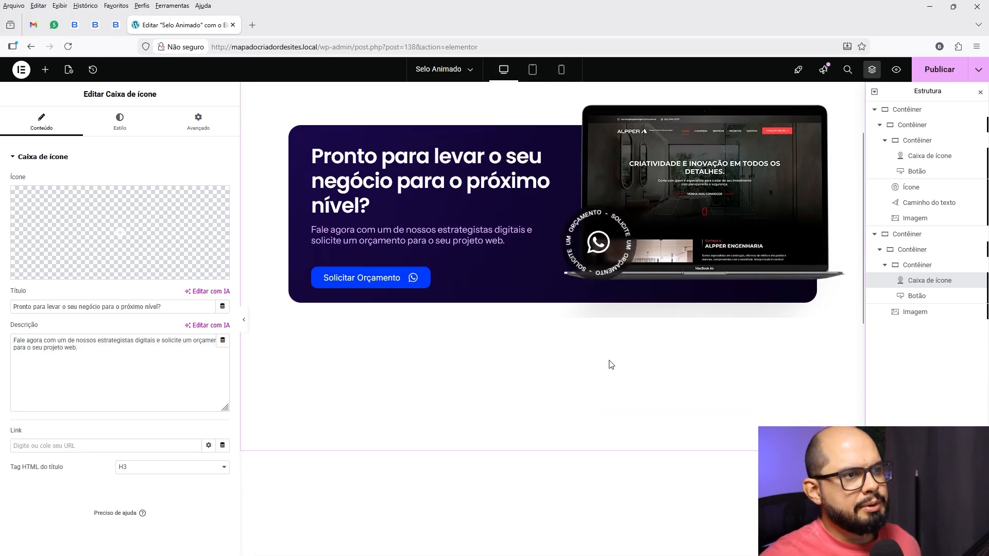
pyautogui.scroll(-3, 609, 364)
pyautogui.scroll(-4, 611, 365)
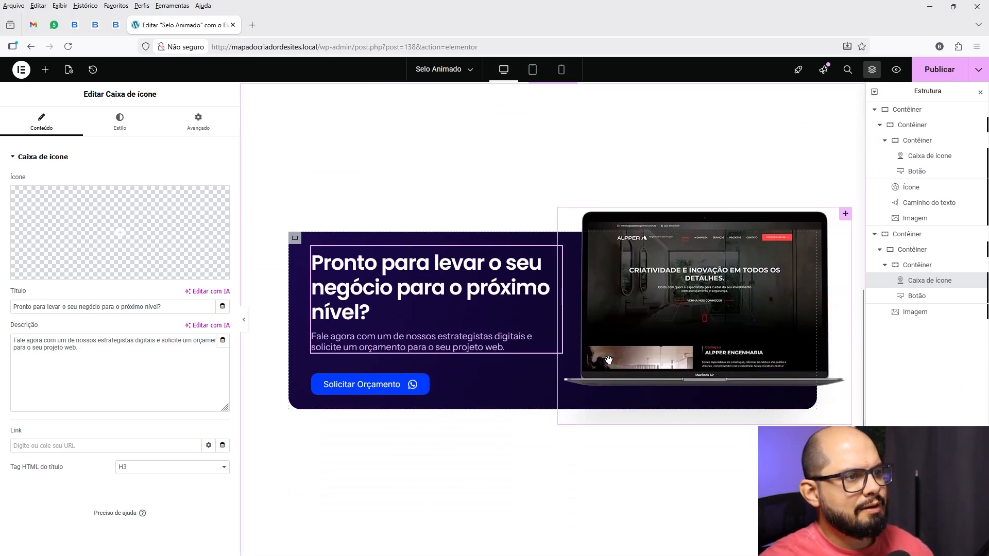
# Step: Add a Caminho do texto widget to the second banner's inner container, between the text container and the laptop image
pyautogui.click(294, 238)
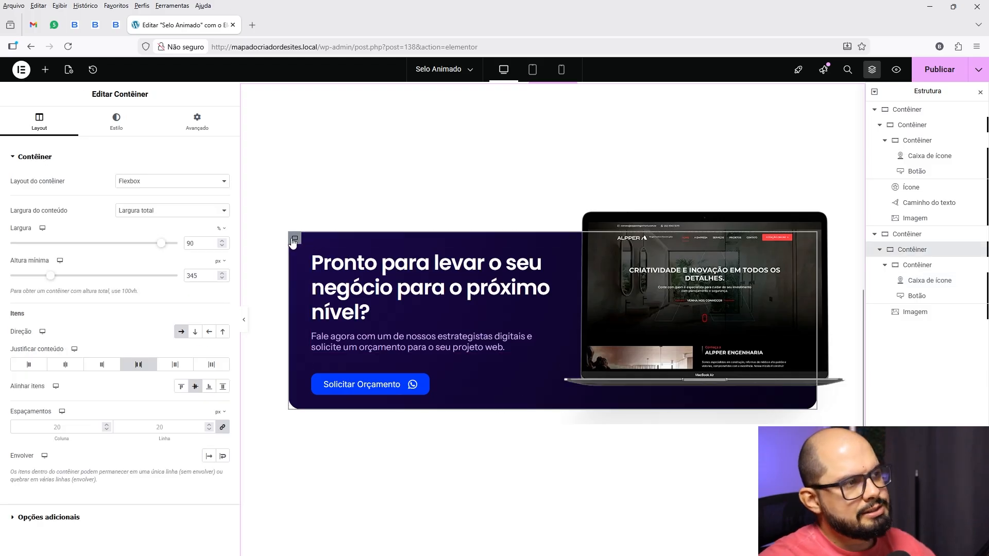
pyautogui.click(874, 109)
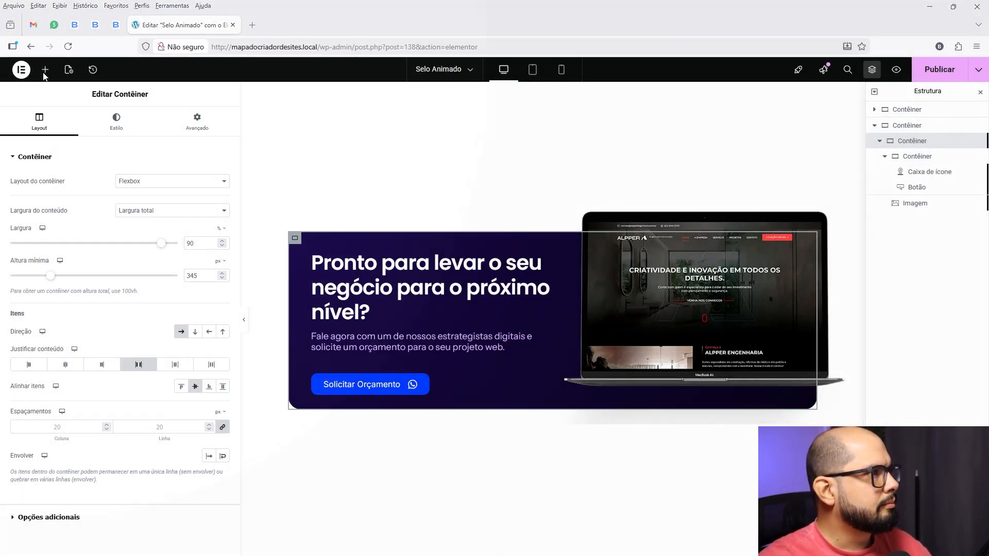
pyautogui.click(45, 74)
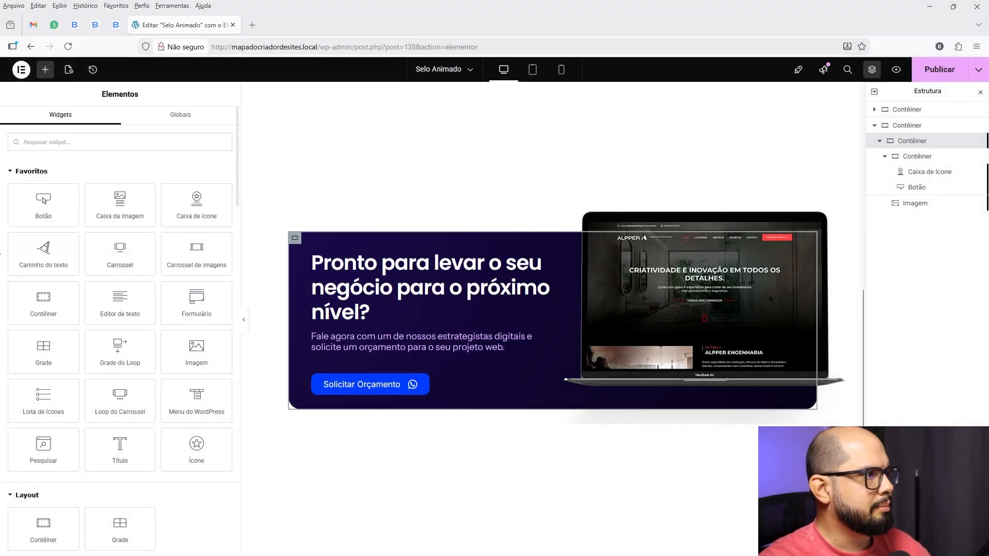
pyautogui.moveTo(34, 255); pyautogui.dragTo(569, 334)
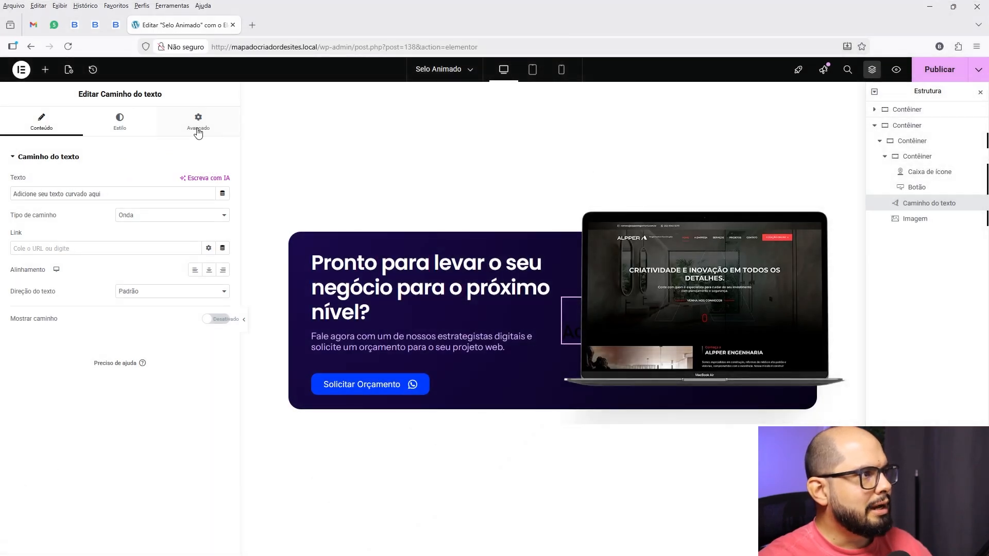
# Step: Set the text path's Z-Index to 5 and its position to Absoluto
pyautogui.click(197, 129)
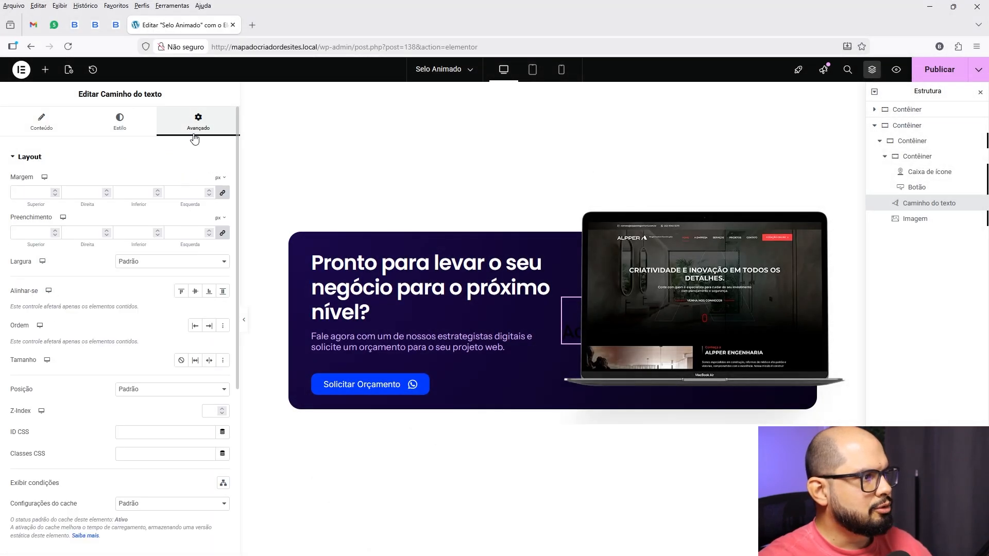
pyautogui.scroll(-1, 148, 326)
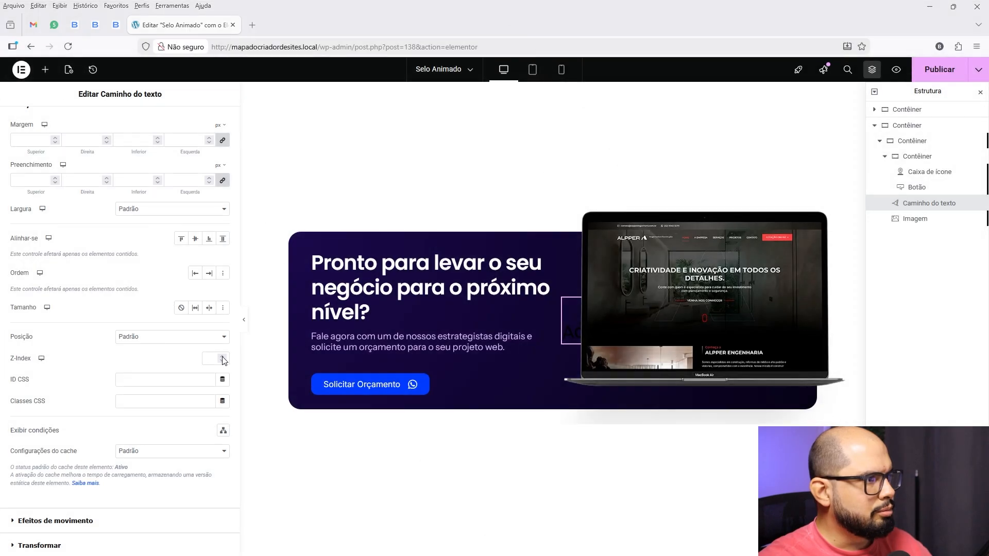
pyautogui.click(223, 357)
pyautogui.click(222, 356)
pyautogui.click(223, 356)
pyautogui.click(223, 356)
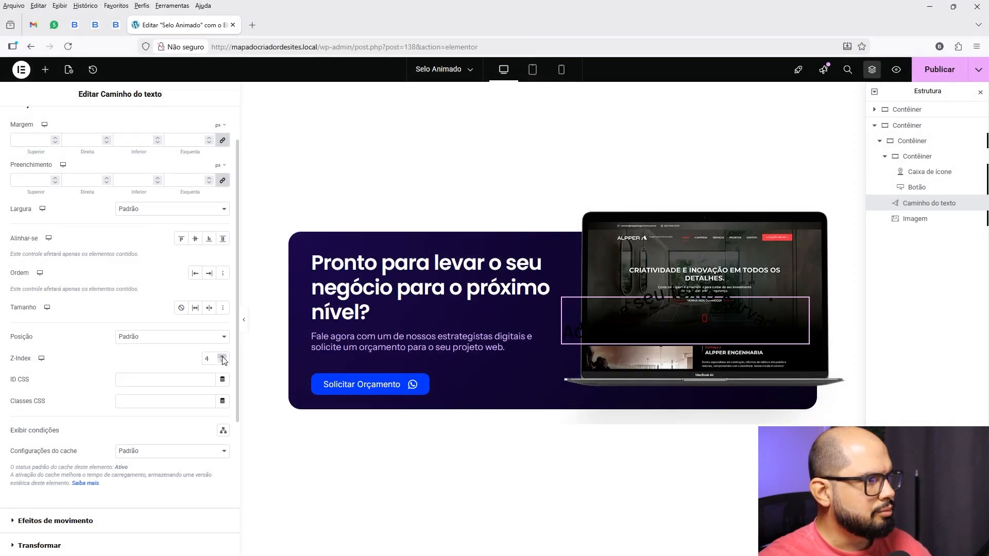
pyautogui.click(129, 339)
pyautogui.click(135, 362)
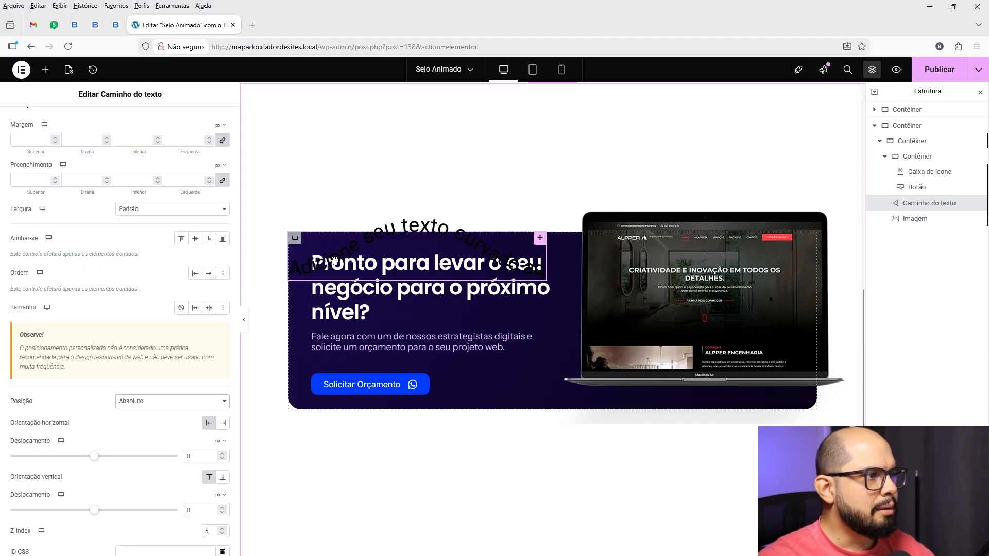
pyautogui.scroll(-2, 211, 442)
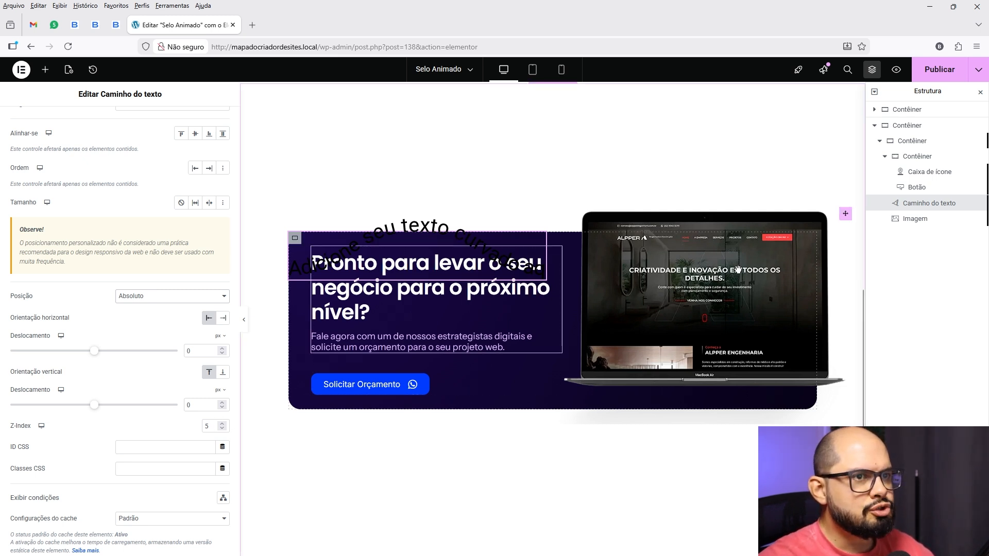
# Step: Replace the text path's wording with "Solicite um orçamento - " repeated twice
pyautogui.click(884, 157)
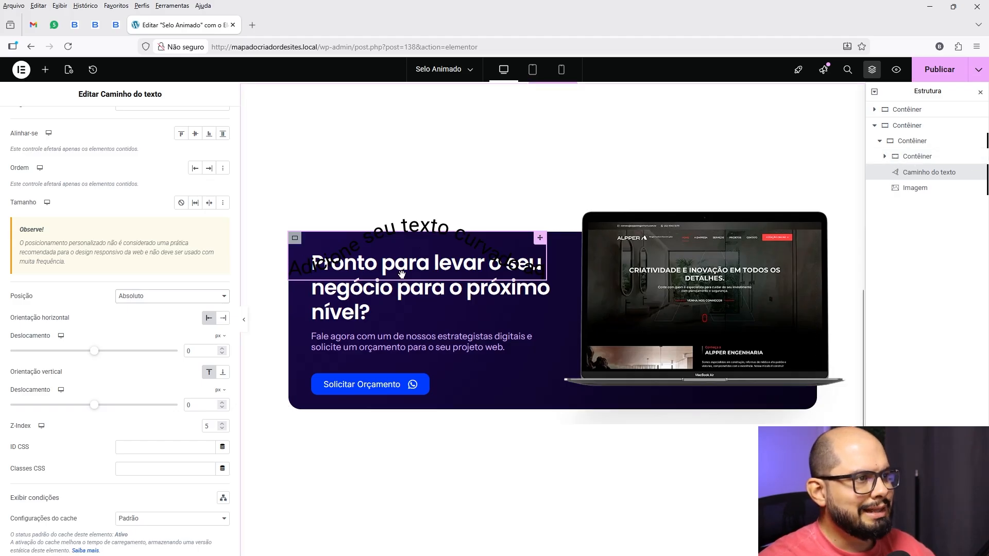
pyautogui.click(296, 239)
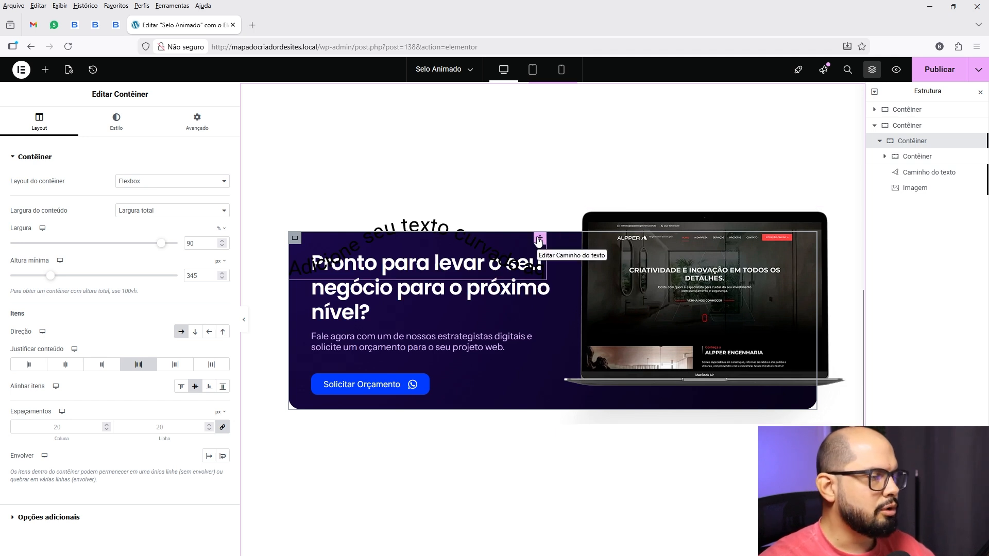
pyautogui.click(539, 239)
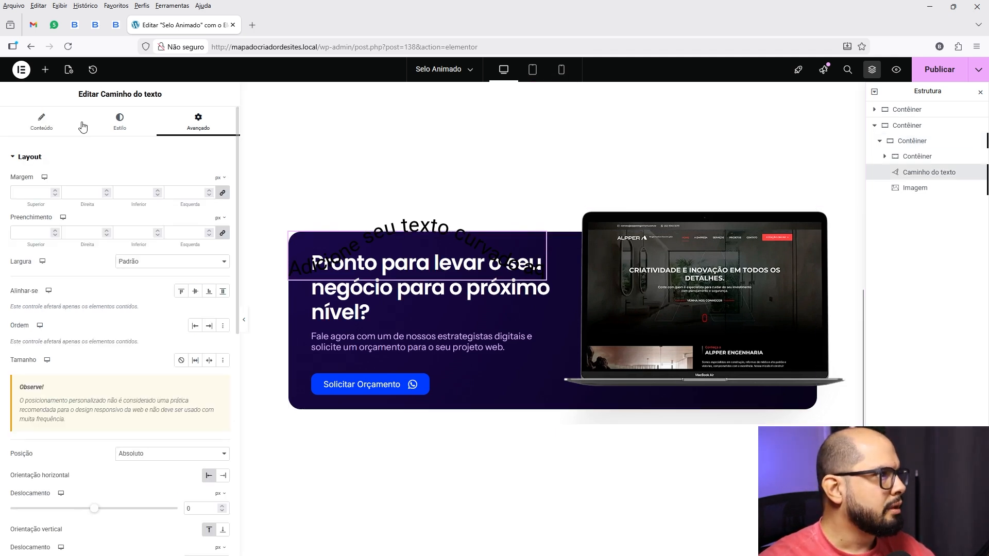
pyautogui.click(31, 117)
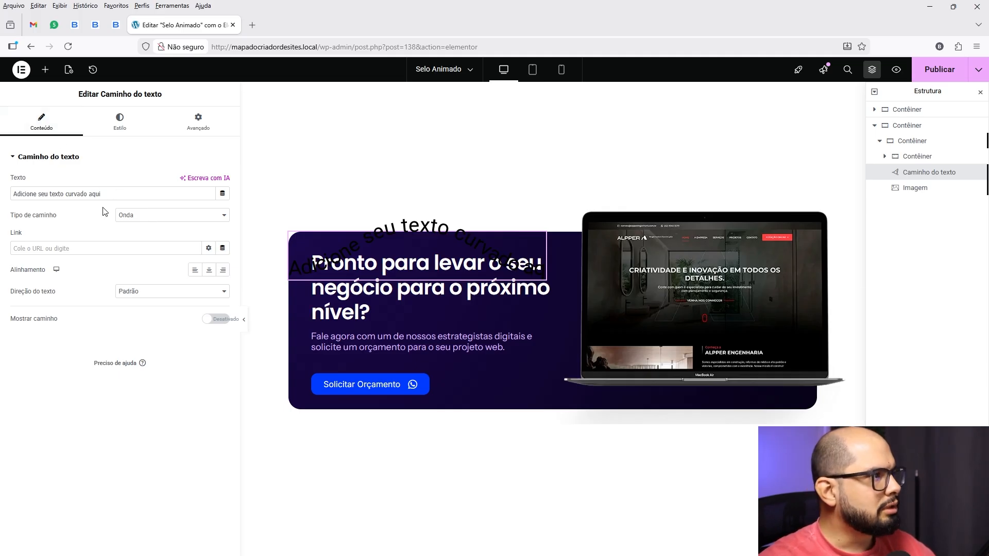
pyautogui.moveTo(105, 204); pyautogui.dragTo(1, 203)
pyautogui.write('Solicite um o')
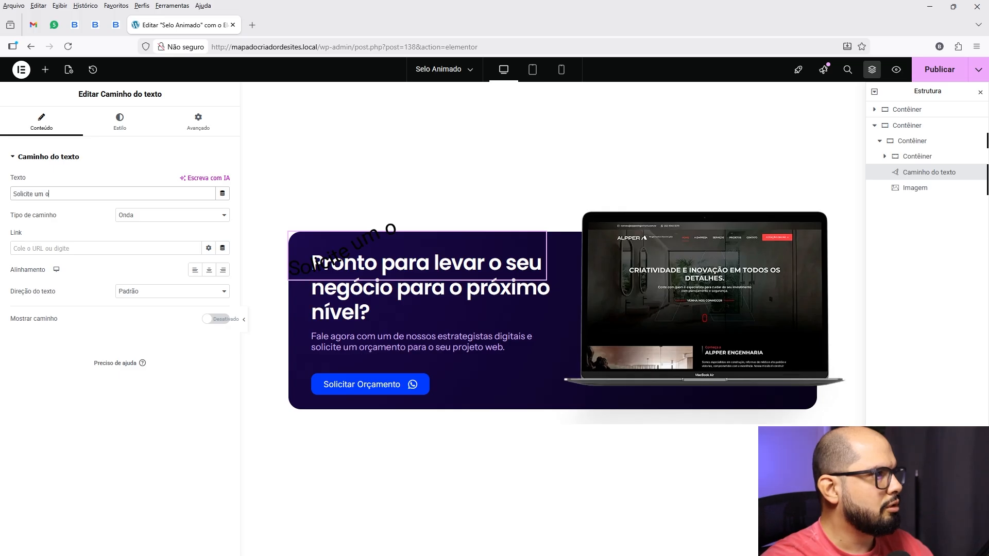
pyautogui.write('rçamento -')
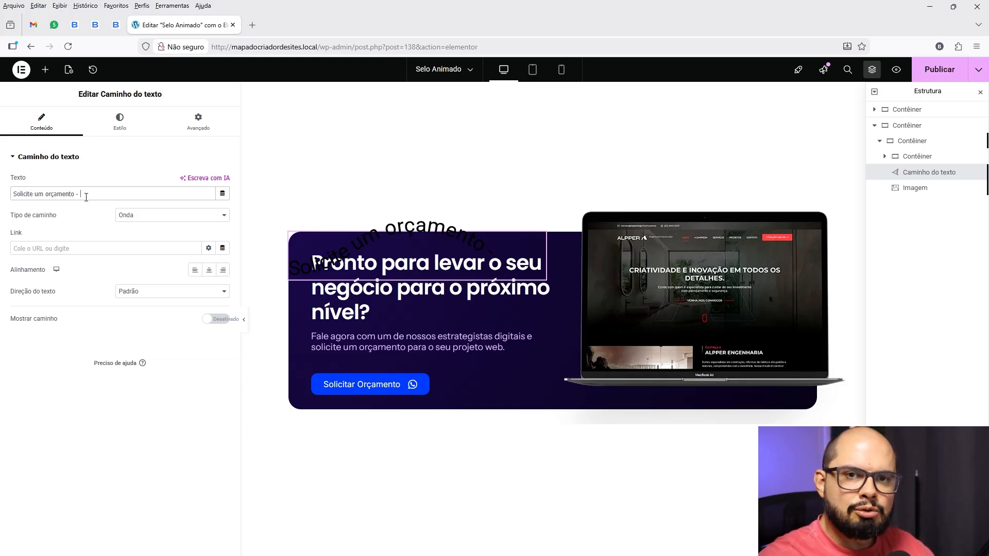
pyautogui.moveTo(86, 197); pyautogui.dragTo(13, 194)
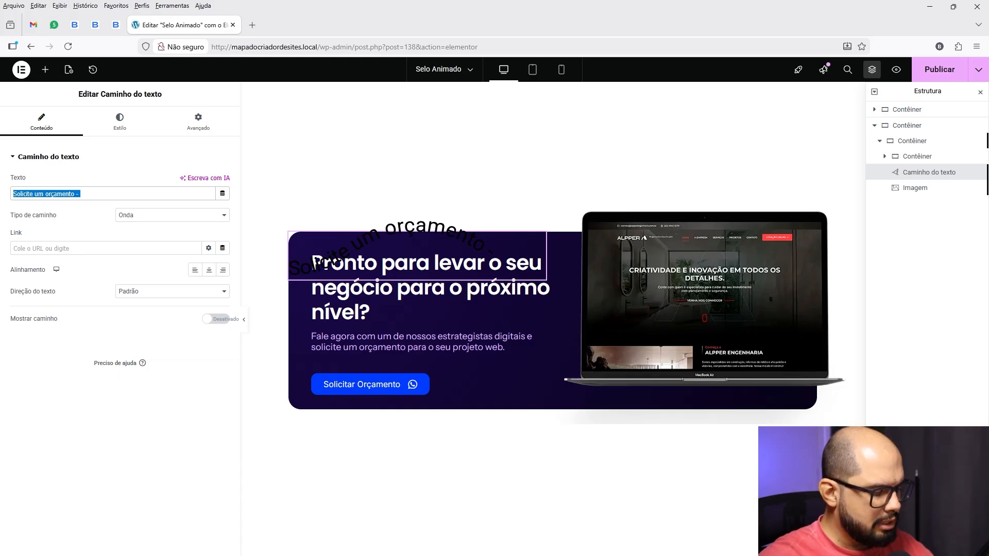
pyautogui.hotkey('ctrl', 'c')
pyautogui.press('Right')
pyautogui.hotkey('ctrl', 'v')
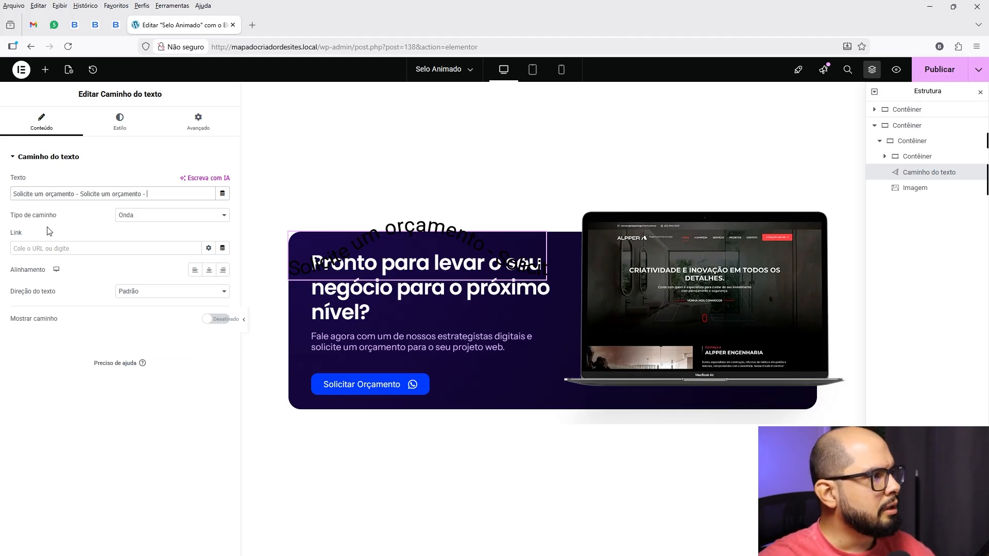
# Step: Change the text path's type to Círculo and set its size to 110 px
pyautogui.click(127, 216)
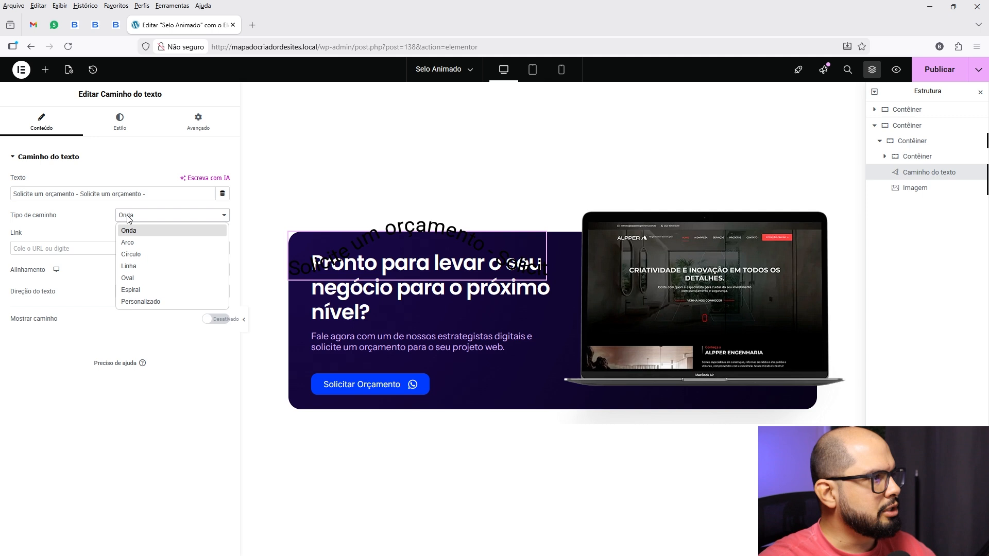
pyautogui.click(134, 257)
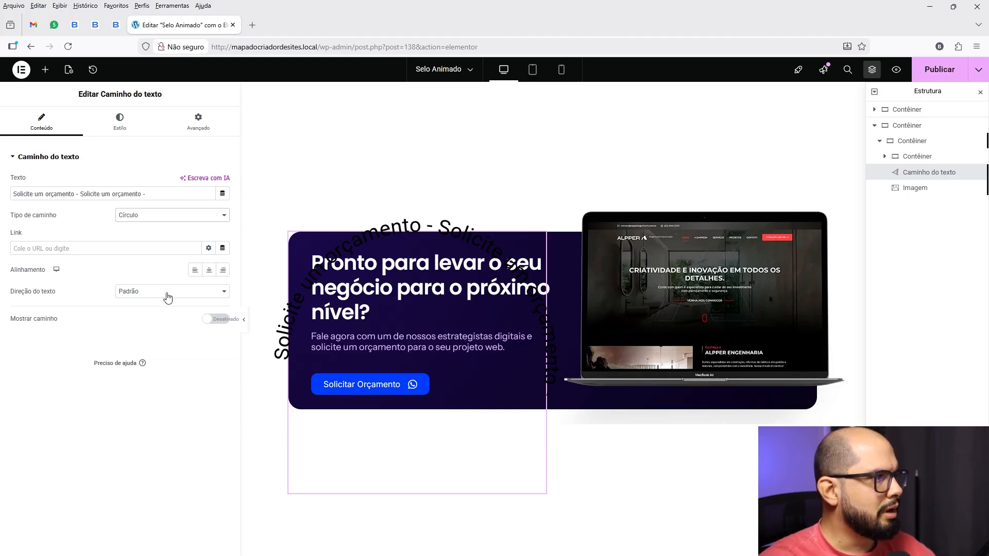
pyautogui.click(120, 129)
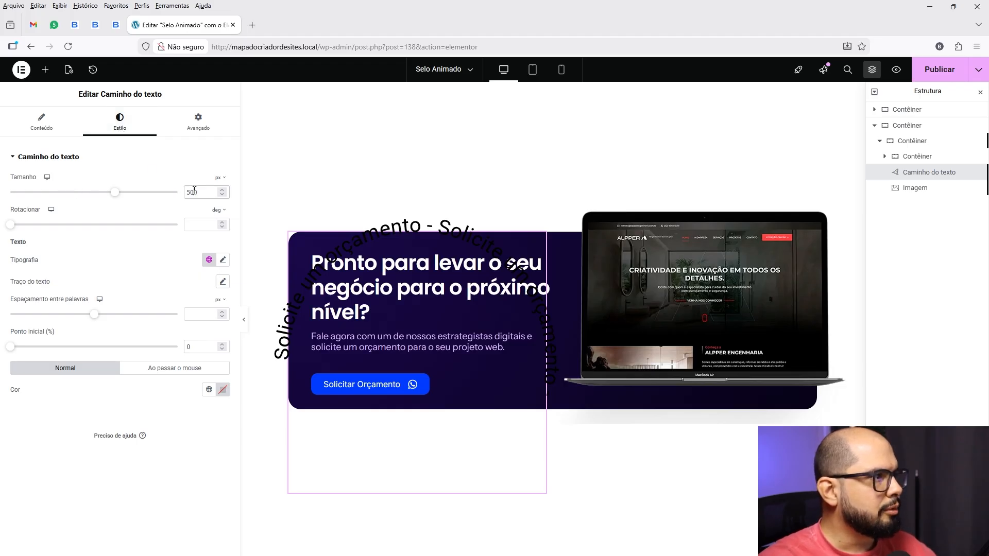
pyautogui.write('110')
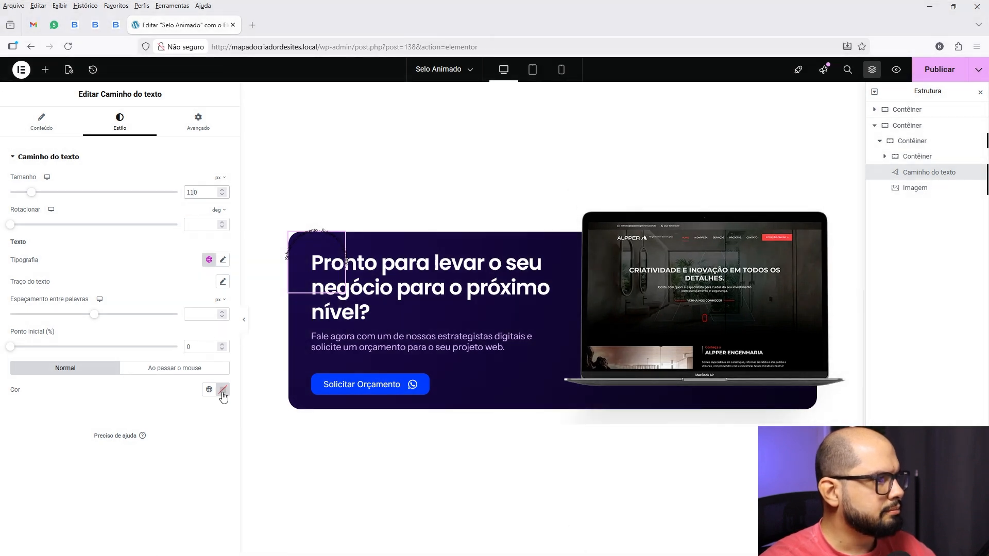
# Step: Colour the circular text white and move it over the lower-left corner of the laptop image
pyautogui.click(223, 390)
pyautogui.click(164, 431)
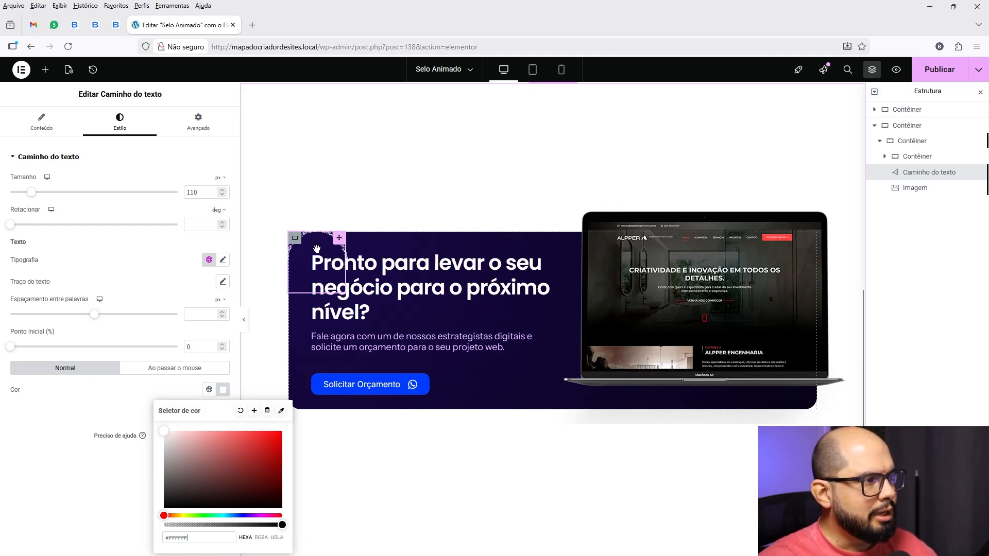
pyautogui.moveTo(317, 249); pyautogui.dragTo(594, 342)
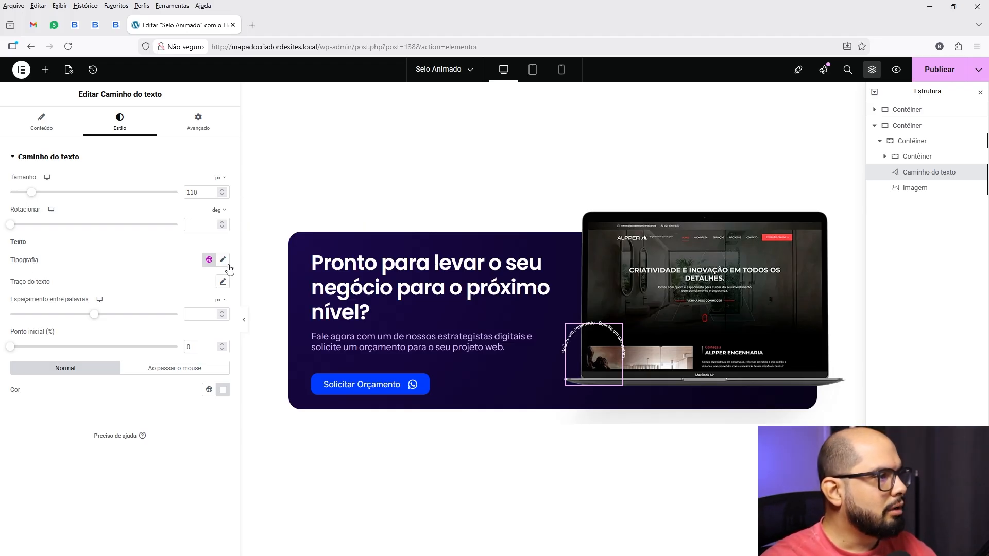
# Step: Set the circular text's font size to 30 px in its typography settings
pyautogui.click(223, 262)
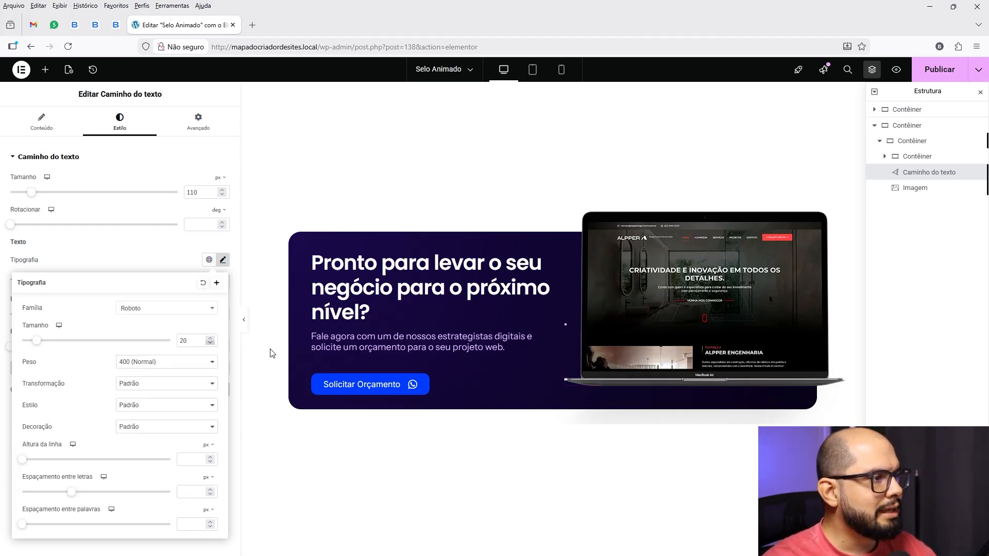
pyautogui.click(210, 338)
pyautogui.click(210, 338)
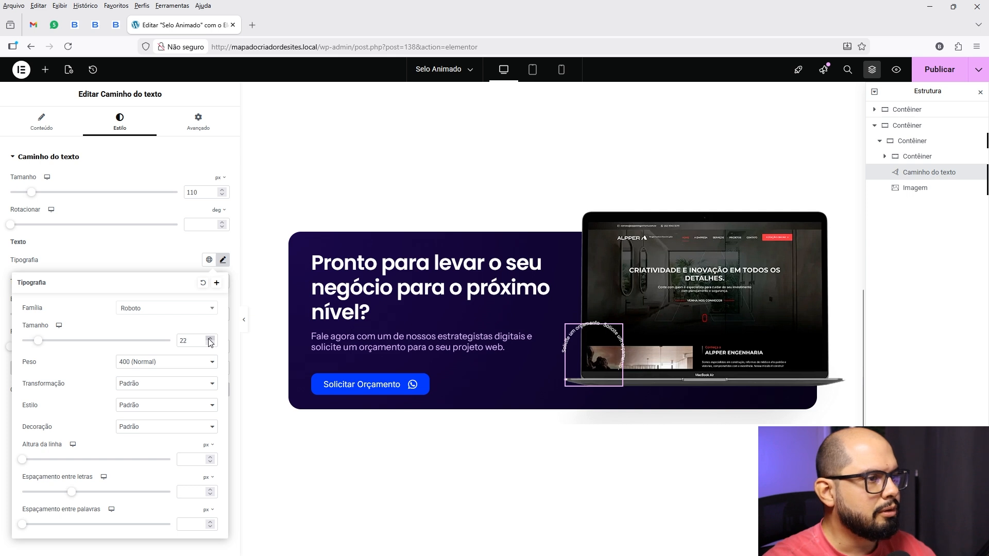
pyautogui.click(210, 338)
pyautogui.click(210, 338)
pyautogui.click(210, 338)
pyautogui.click(210, 338)
pyautogui.click(210, 338)
pyautogui.click(210, 338)
pyautogui.click(210, 338)
pyautogui.click(210, 338)
pyautogui.click(210, 338)
pyautogui.click(210, 338)
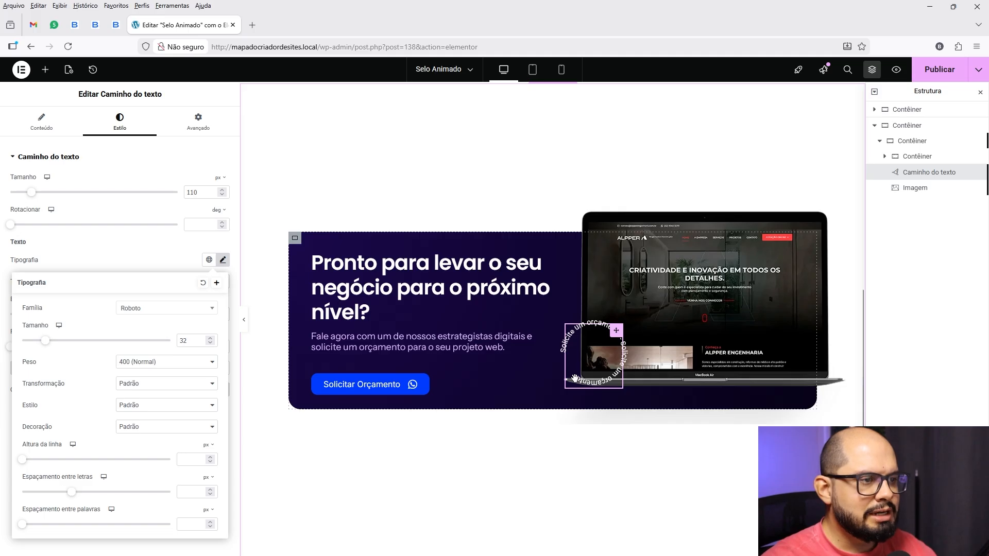
pyautogui.click(211, 338)
pyautogui.click(210, 338)
pyautogui.click(211, 338)
pyautogui.click(211, 339)
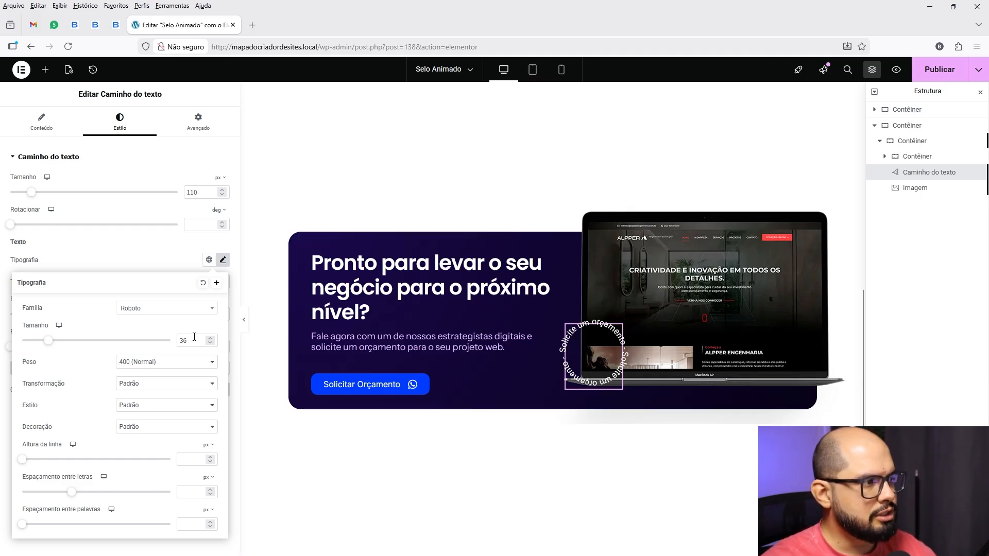
pyautogui.click(209, 343)
pyautogui.click(209, 344)
pyautogui.click(210, 344)
pyautogui.click(210, 344)
pyautogui.click(210, 344)
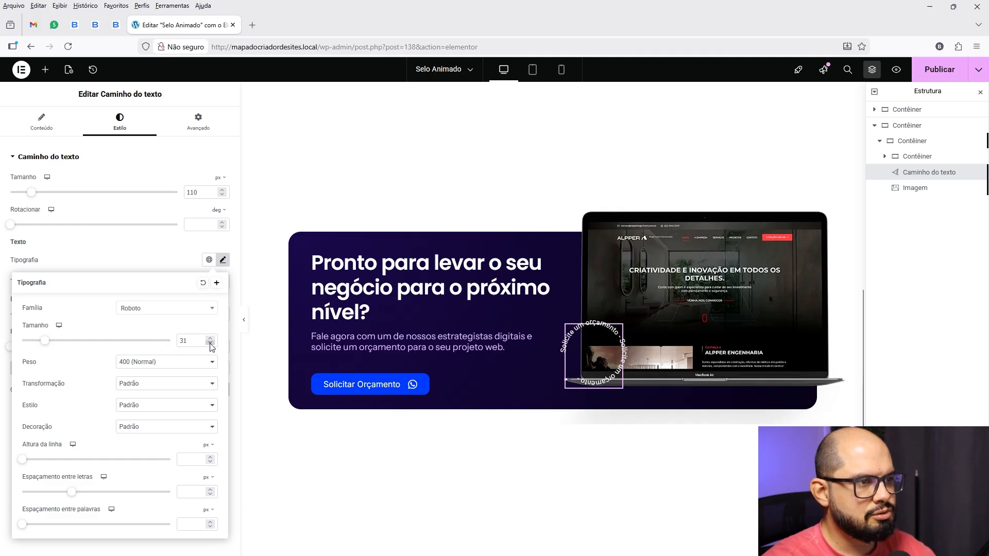
pyautogui.click(211, 344)
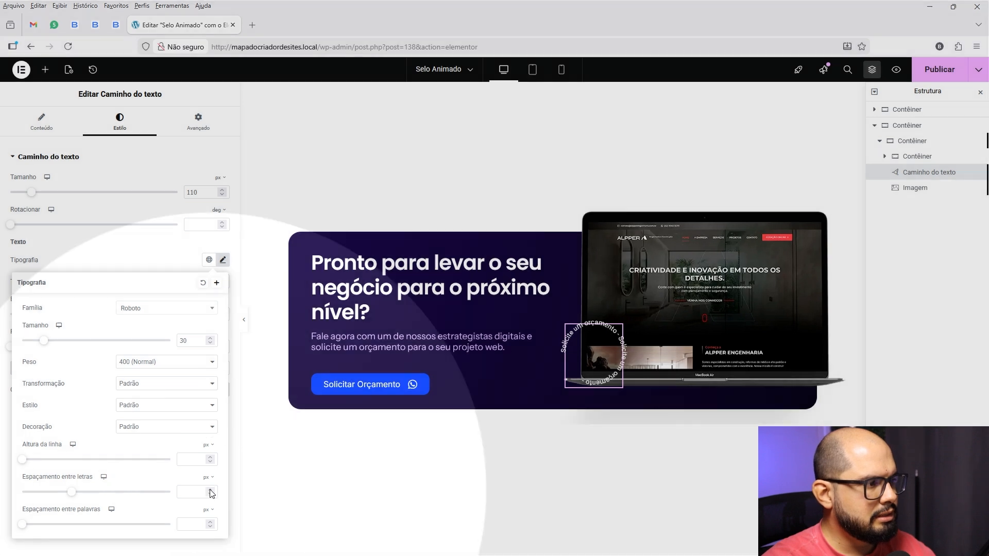
# Step: Increase the circular text's letter spacing to 1.8 px
pyautogui.click(210, 489)
pyautogui.click(210, 489)
pyautogui.click(210, 489)
pyautogui.click(210, 490)
pyautogui.click(210, 489)
pyautogui.click(210, 489)
pyautogui.click(210, 489)
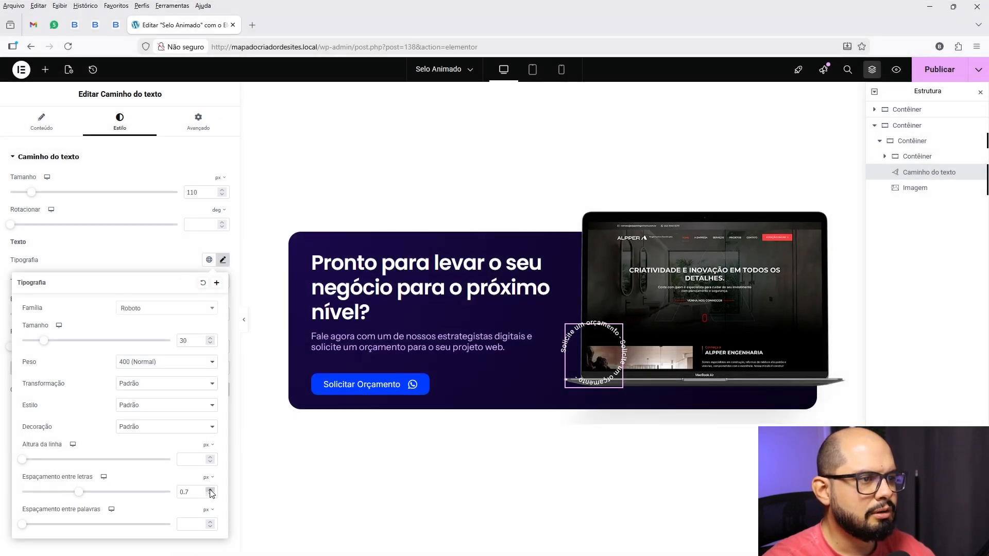
pyautogui.click(210, 489)
pyautogui.click(210, 489)
pyautogui.click(210, 490)
pyautogui.click(210, 489)
pyautogui.click(210, 489)
pyautogui.click(210, 489)
pyautogui.click(210, 489)
pyautogui.click(210, 489)
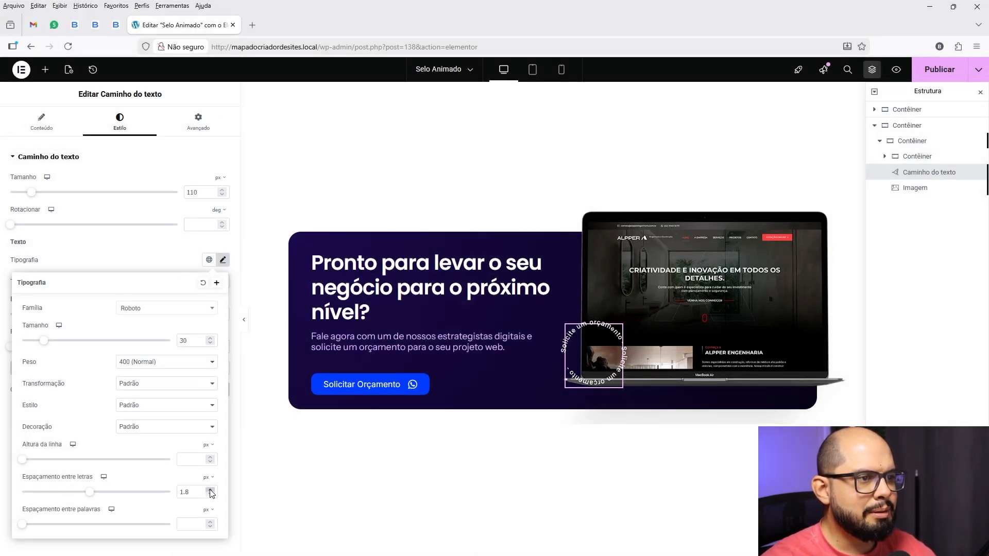
# Step: Increase the circular text's letter spacing to 2.7 px and preview the banner without the editing panels
pyautogui.click(211, 489)
pyautogui.click(210, 489)
pyautogui.click(210, 489)
pyautogui.click(210, 489)
pyautogui.click(210, 489)
pyautogui.click(210, 489)
pyautogui.click(210, 489)
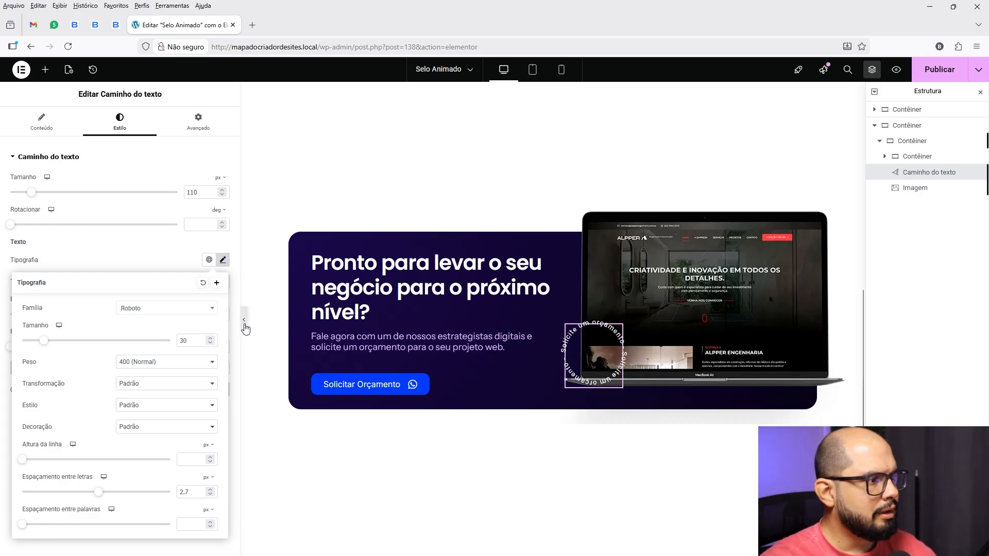
pyautogui.click(244, 321)
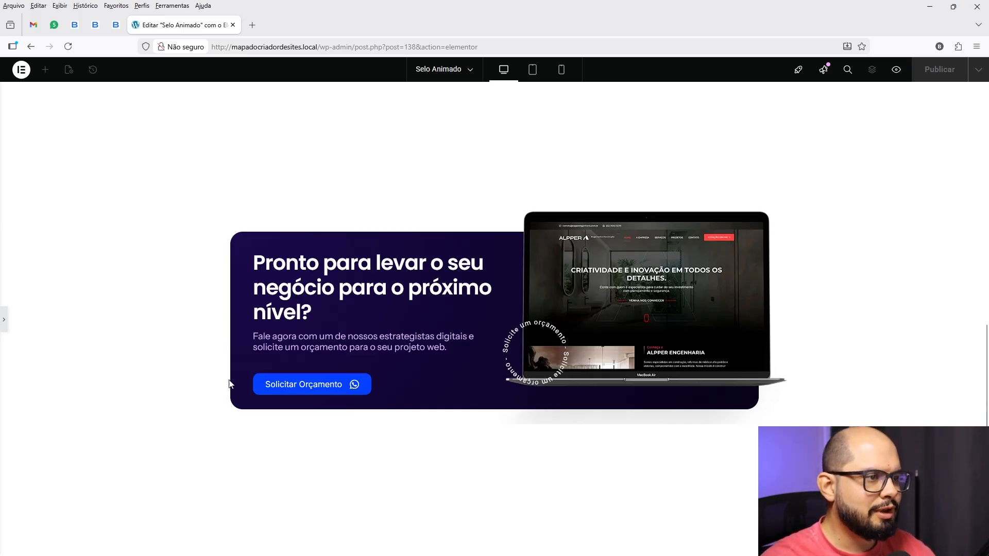
pyautogui.click(8, 327)
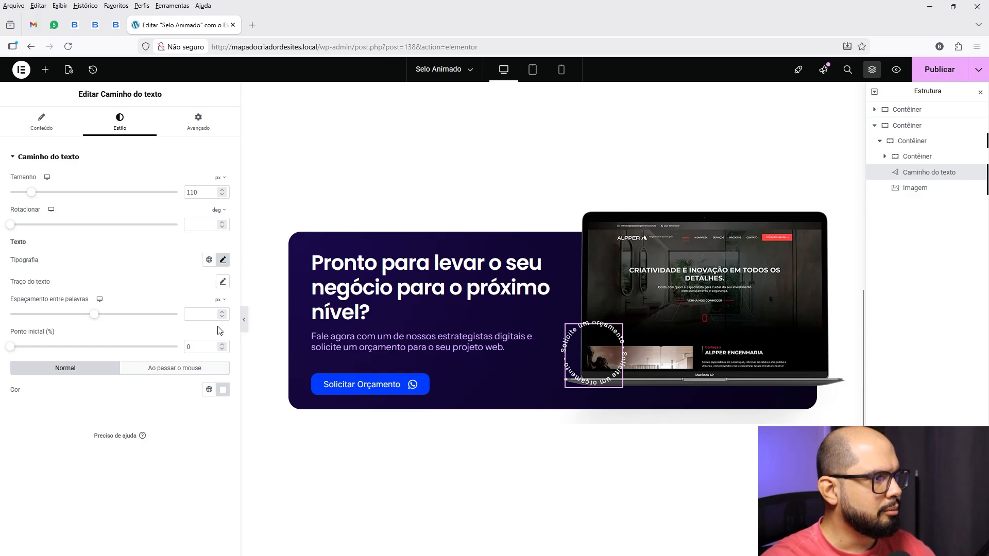
# Step: Fine-tune the circular text's letter spacing to 2.9 px and check how evenly the text closes the circle
pyautogui.click(222, 259)
pyautogui.click(210, 489)
pyautogui.click(210, 489)
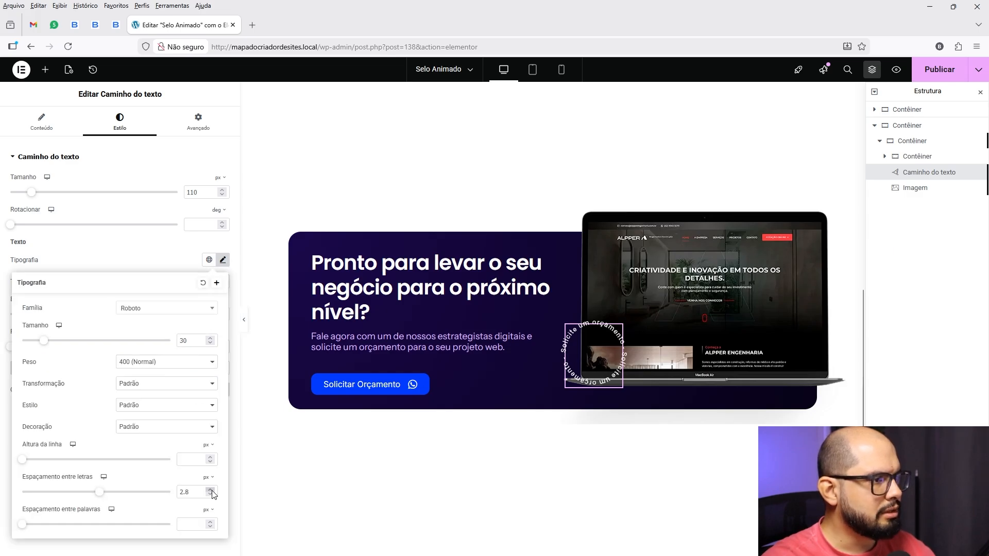
pyautogui.click(245, 325)
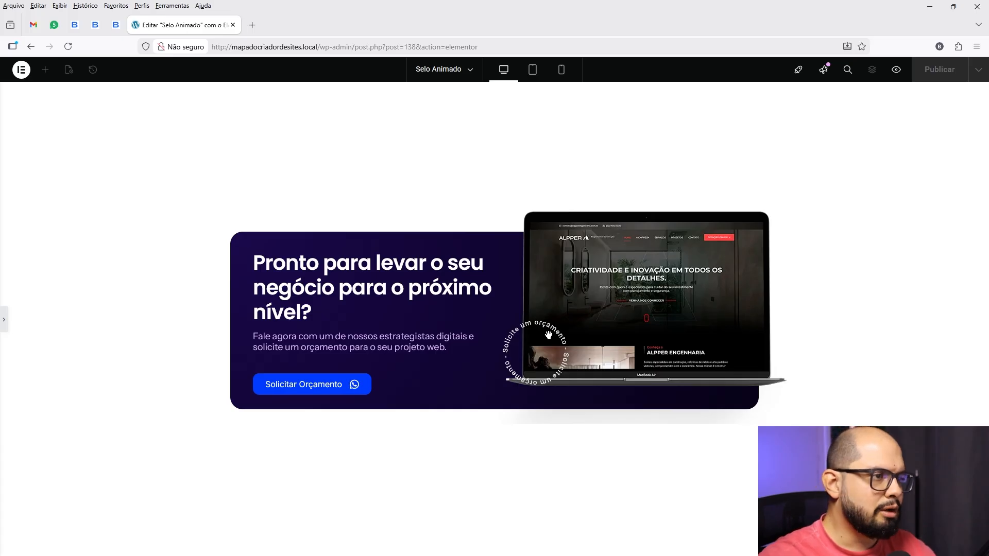
pyautogui.click(4, 323)
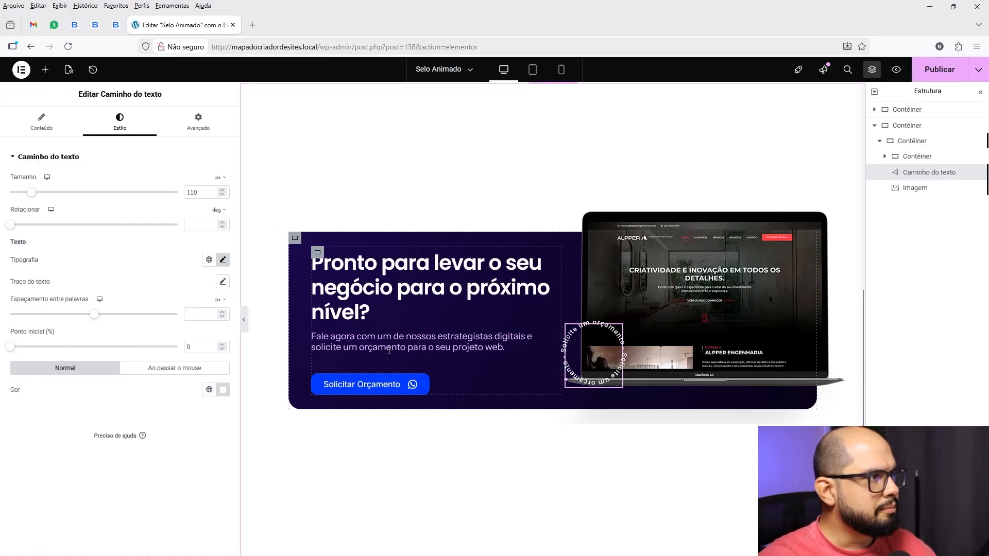
# Step: Set the circular text's line height to 0 in its typography settings
pyautogui.click(222, 261)
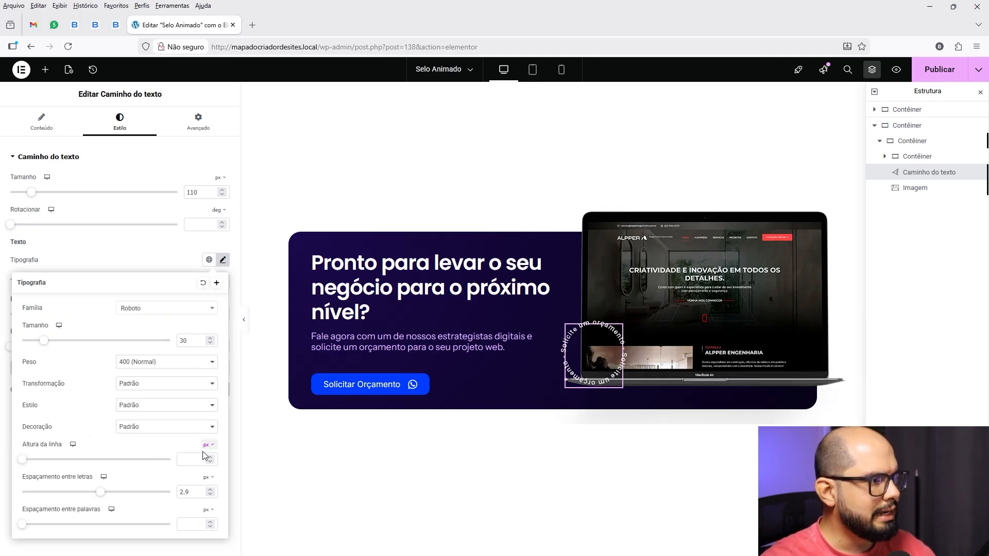
pyautogui.click(188, 458)
pyautogui.write('0')
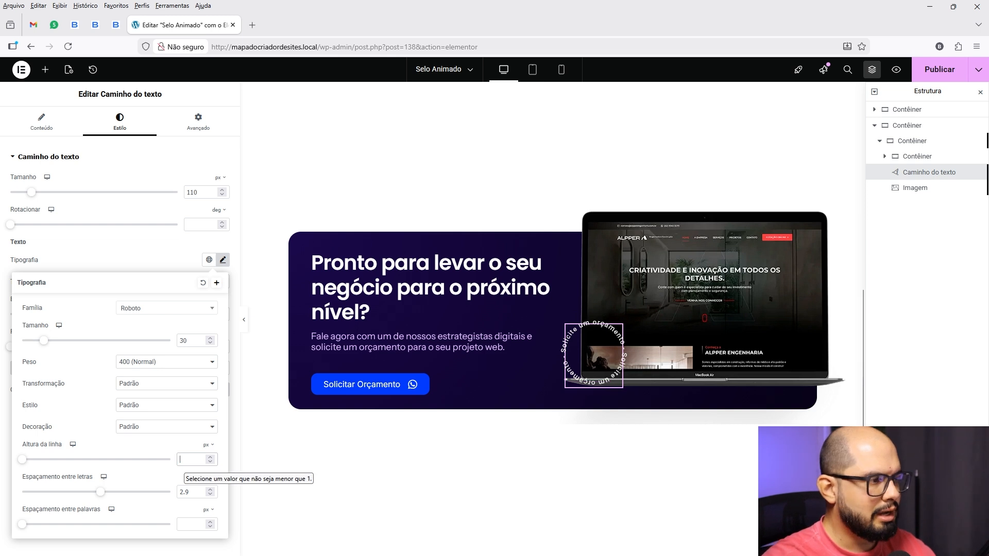
pyautogui.press('BackSpace')
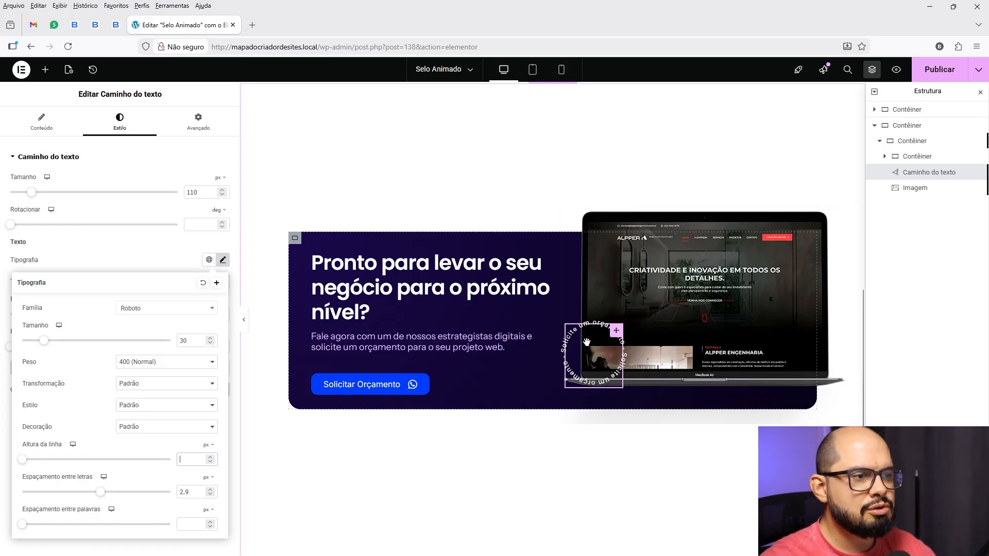
pyautogui.write('0')
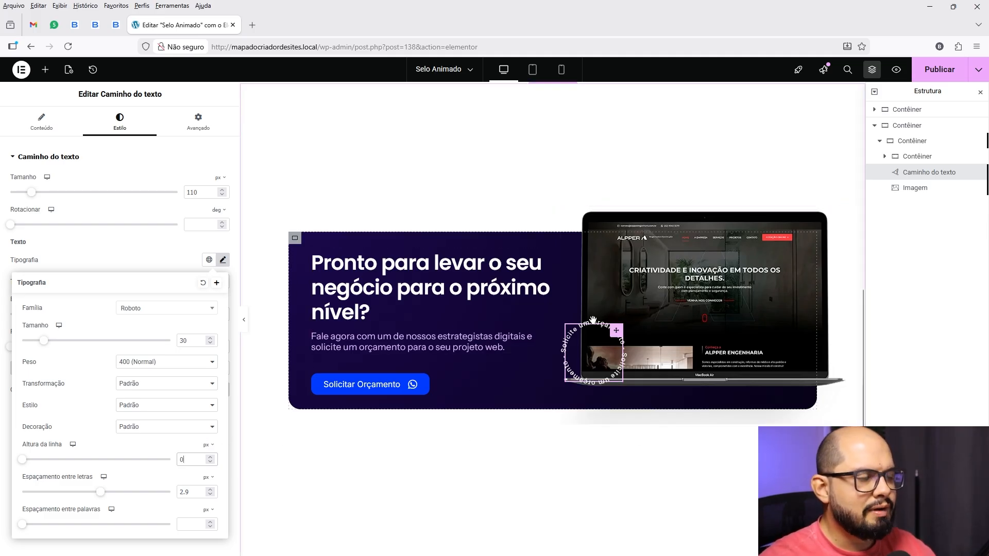
pyautogui.click(183, 252)
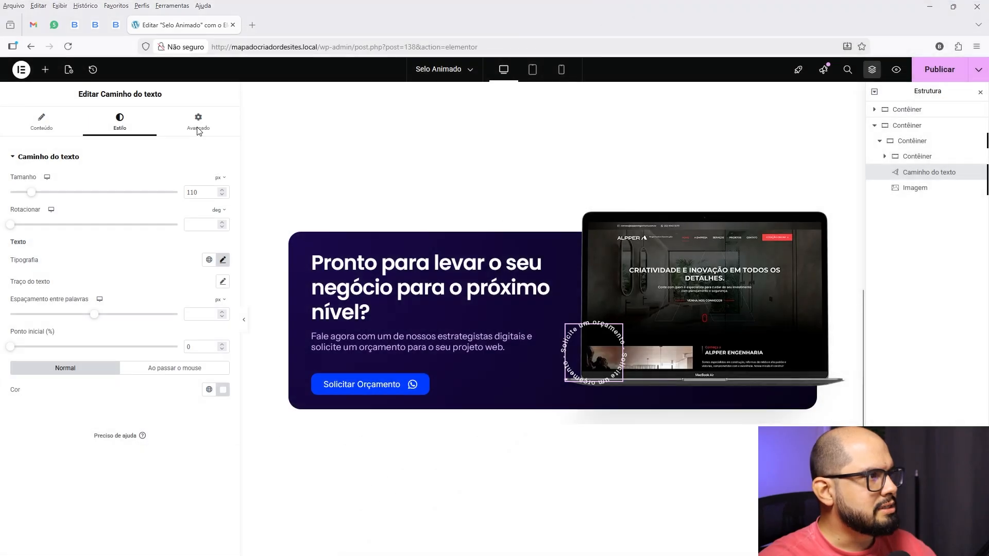
# Step: Give the circular text a classic background in semi-transparent black and preview it over the laptop image
pyautogui.click(199, 135)
pyautogui.click(66, 156)
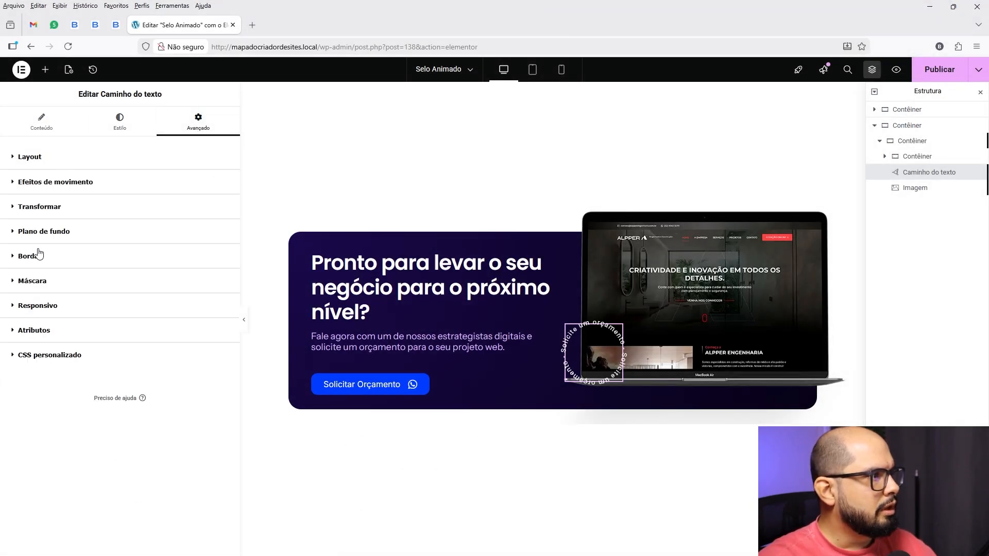
pyautogui.click(44, 240)
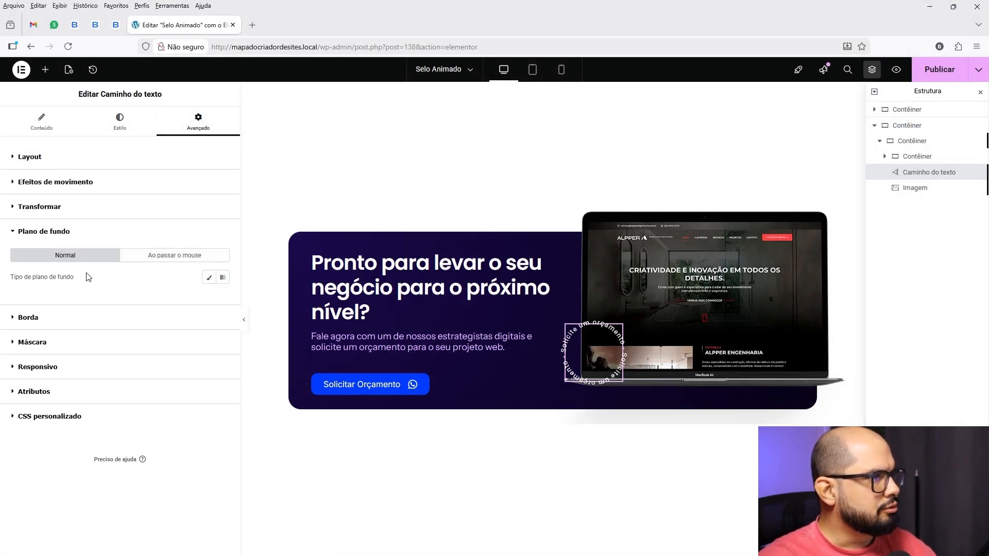
pyautogui.click(209, 278)
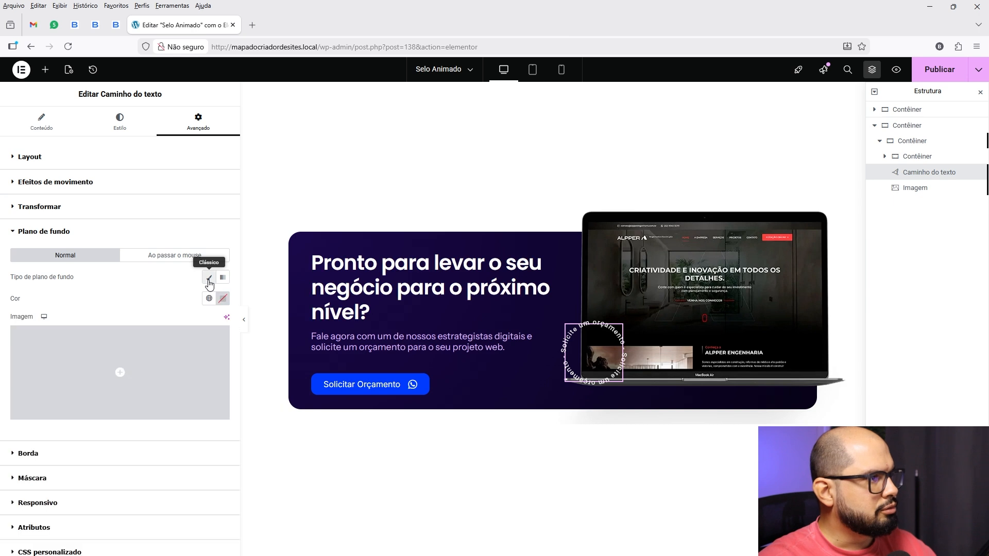
pyautogui.click(223, 298)
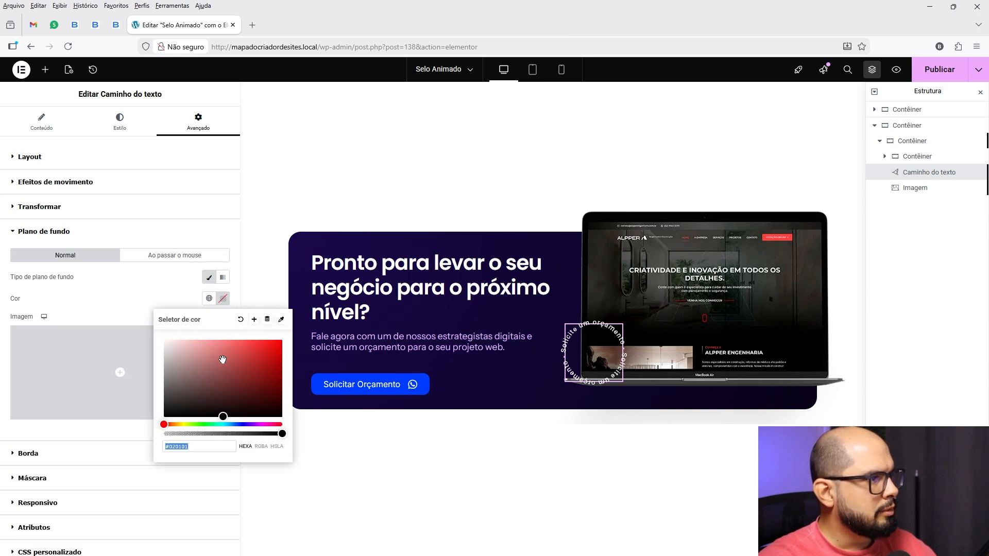
pyautogui.moveTo(221, 359); pyautogui.dragTo(158, 424)
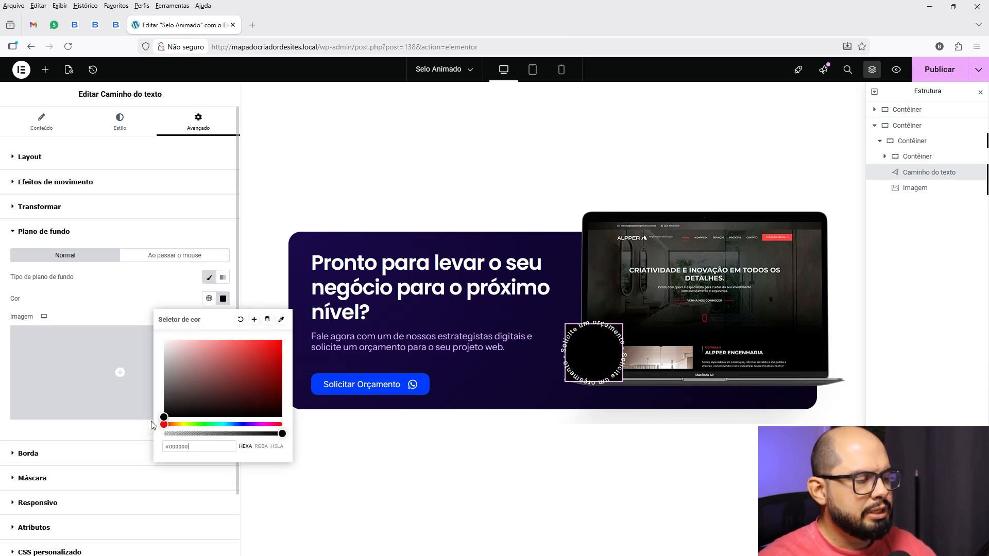
pyautogui.moveTo(281, 433); pyautogui.dragTo(231, 434)
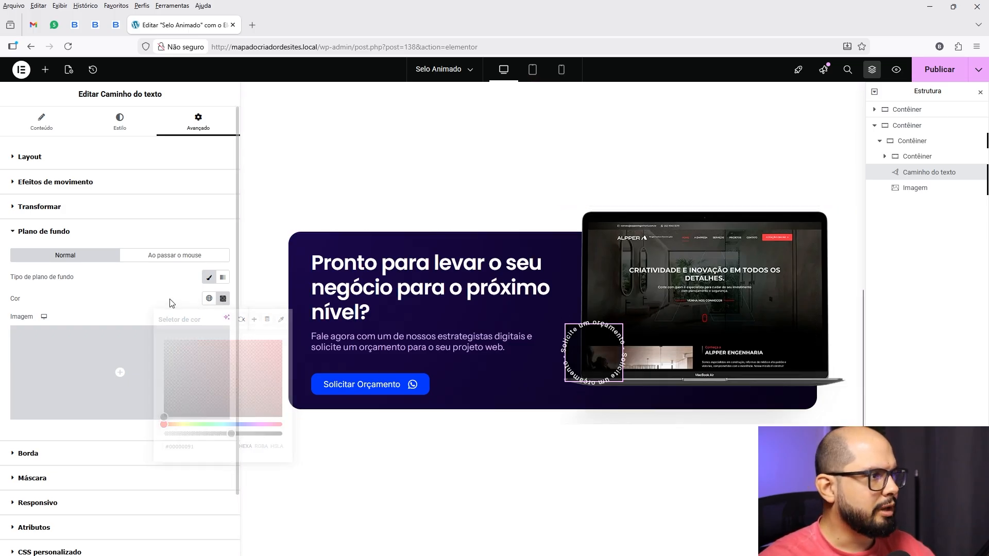
pyautogui.click(243, 321)
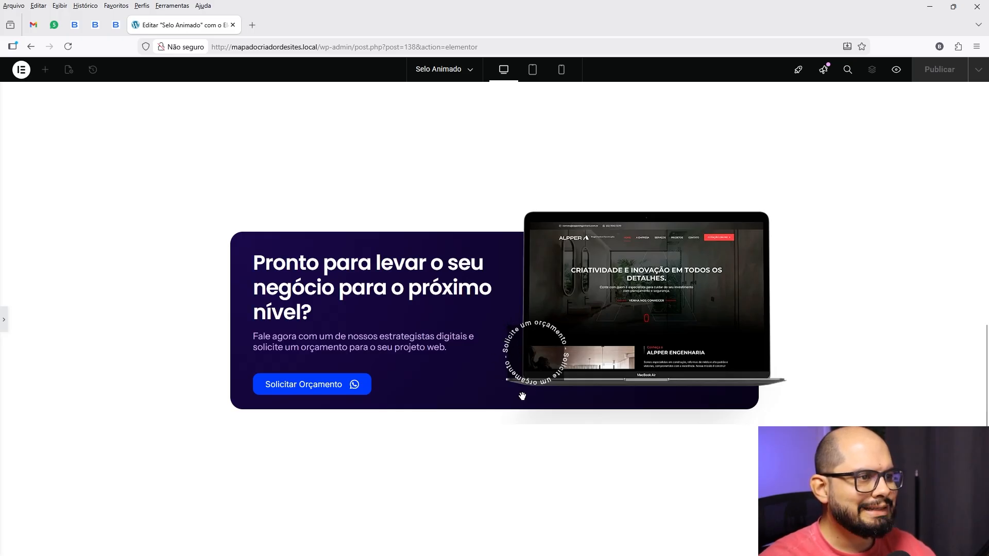
pyautogui.click(6, 324)
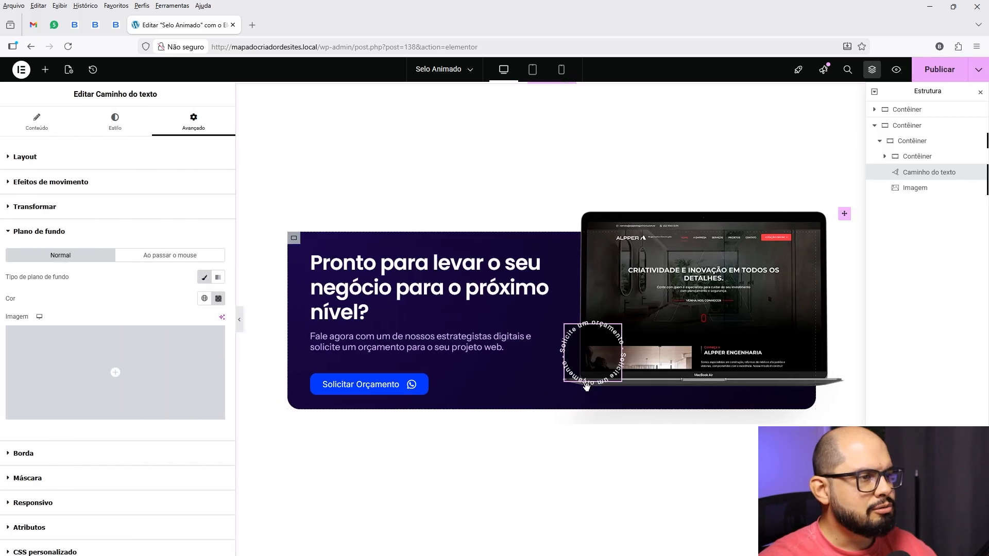
# Step: Round the circular text's background with a border radius of 50% on all corners and preview the result
pyautogui.click(81, 237)
pyautogui.click(49, 262)
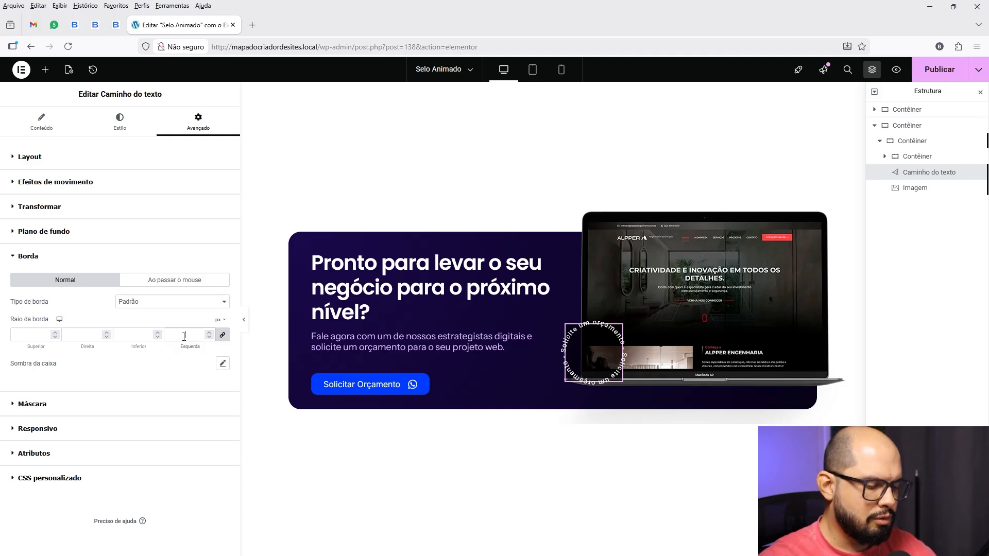
pyautogui.write('0')
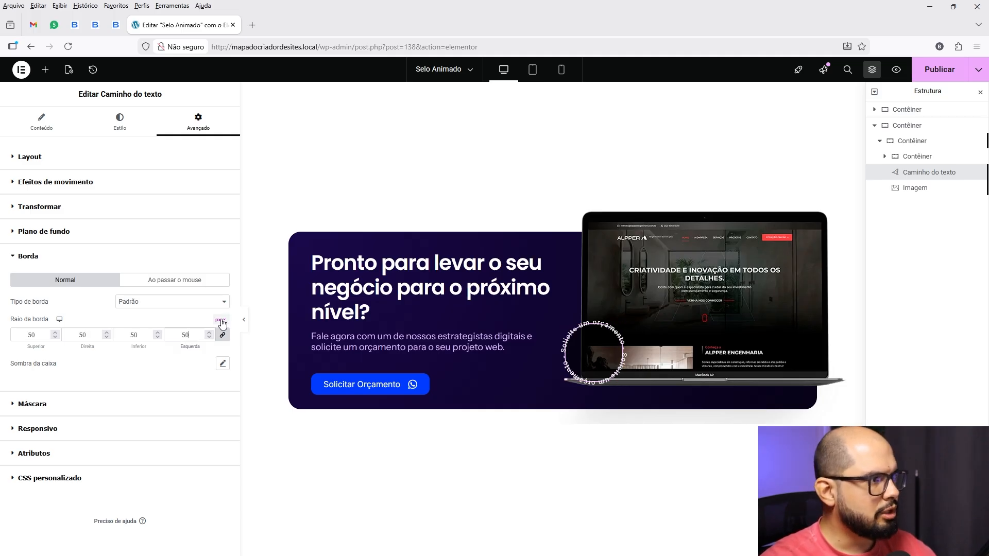
pyautogui.click(224, 336)
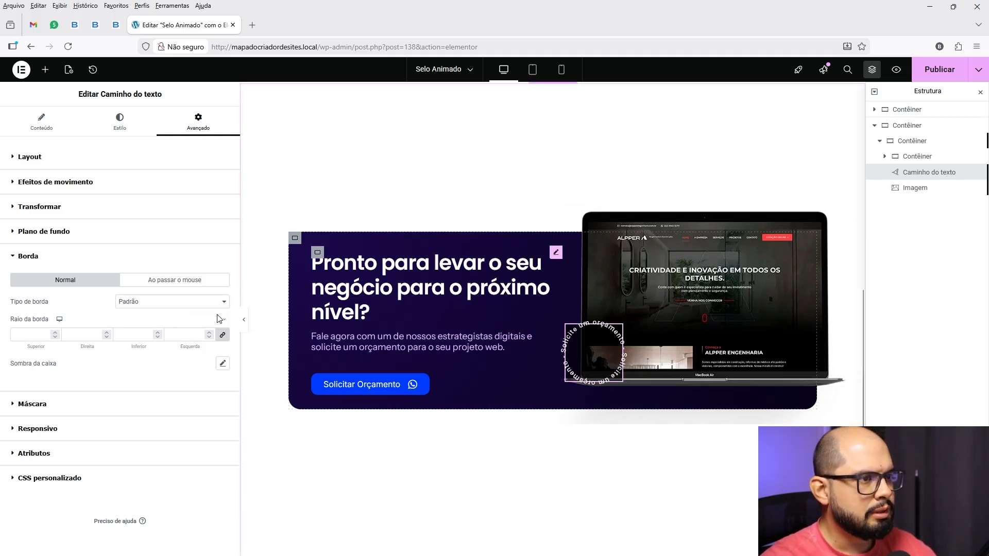
pyautogui.write('50')
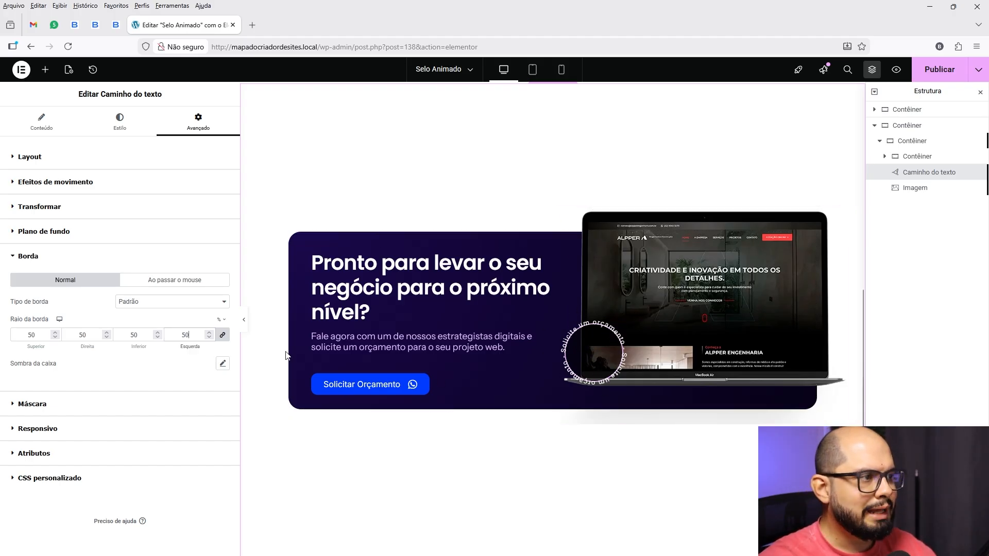
pyautogui.hotkey('ctrl', 'p')
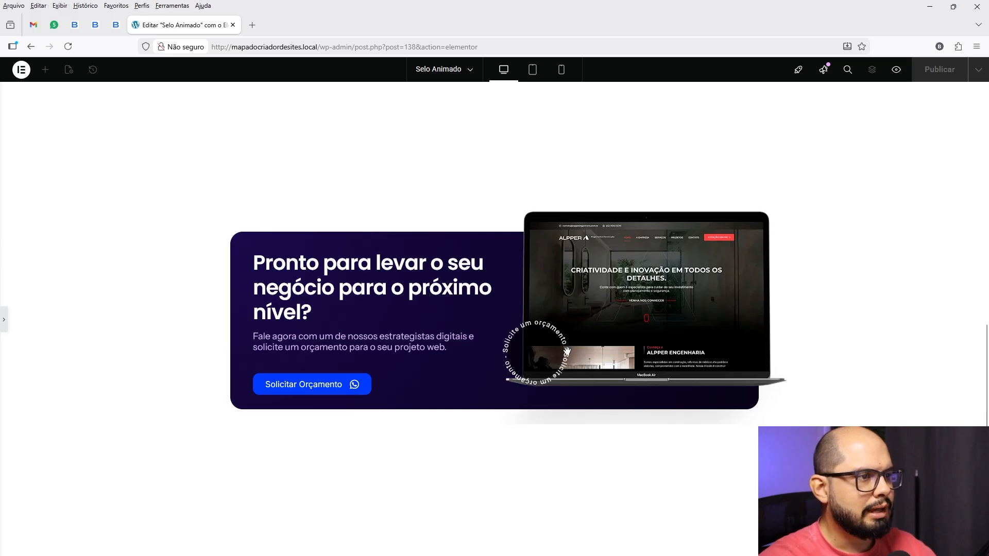
pyautogui.click(5, 319)
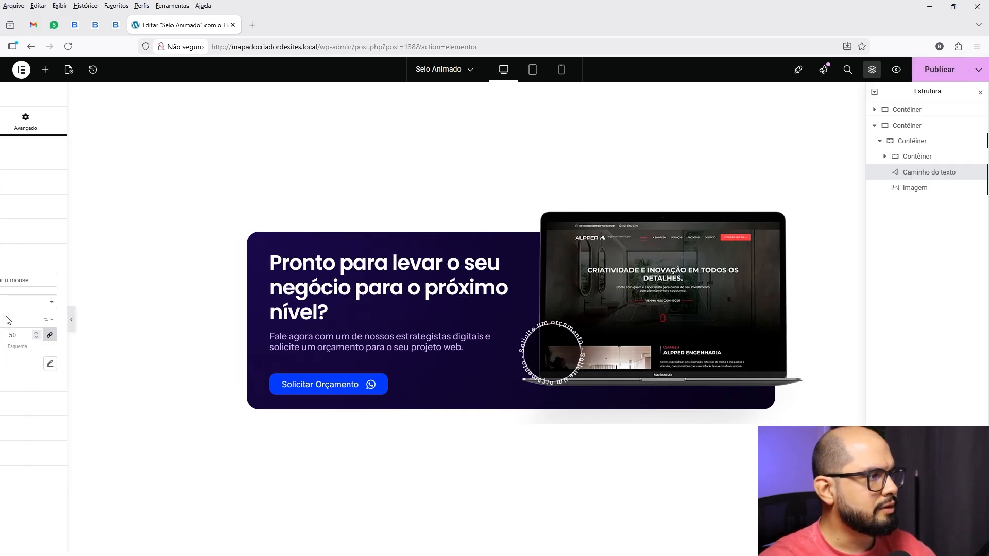
# Step: Set the circular text's padding to 19 px on all sides and preview the enlarged seal
pyautogui.click(42, 160)
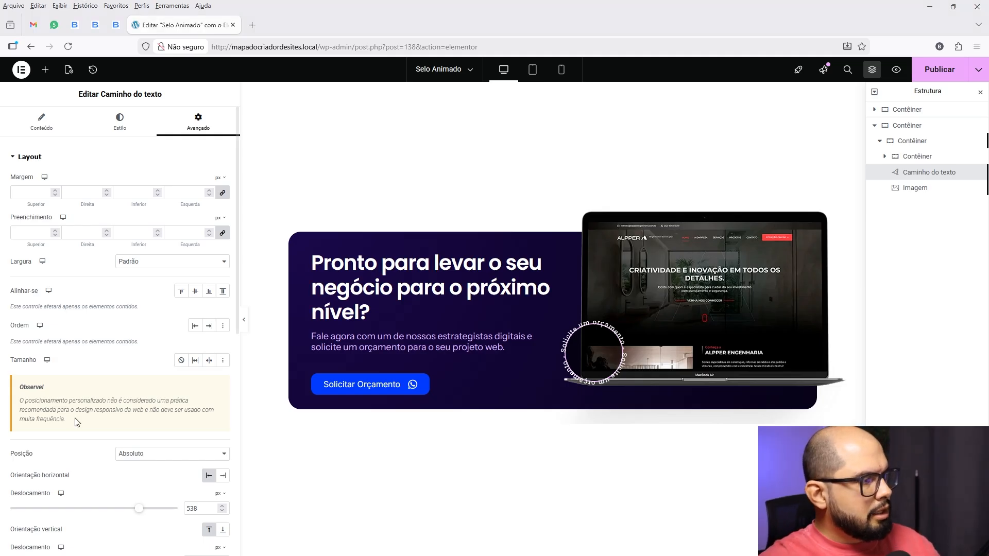
pyautogui.click(132, 234)
pyautogui.write('15')
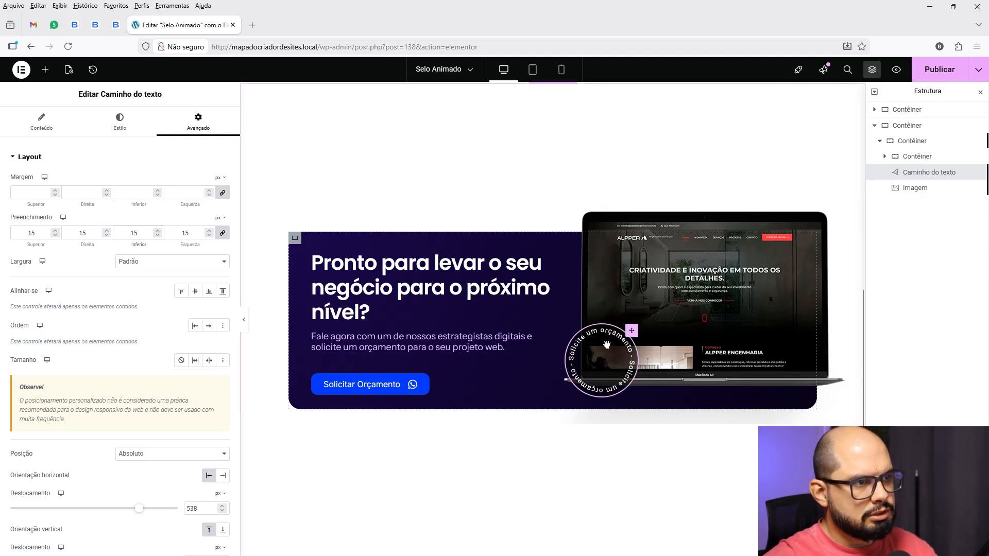
pyautogui.click(208, 231)
pyautogui.click(208, 230)
pyautogui.click(208, 231)
pyautogui.click(208, 231)
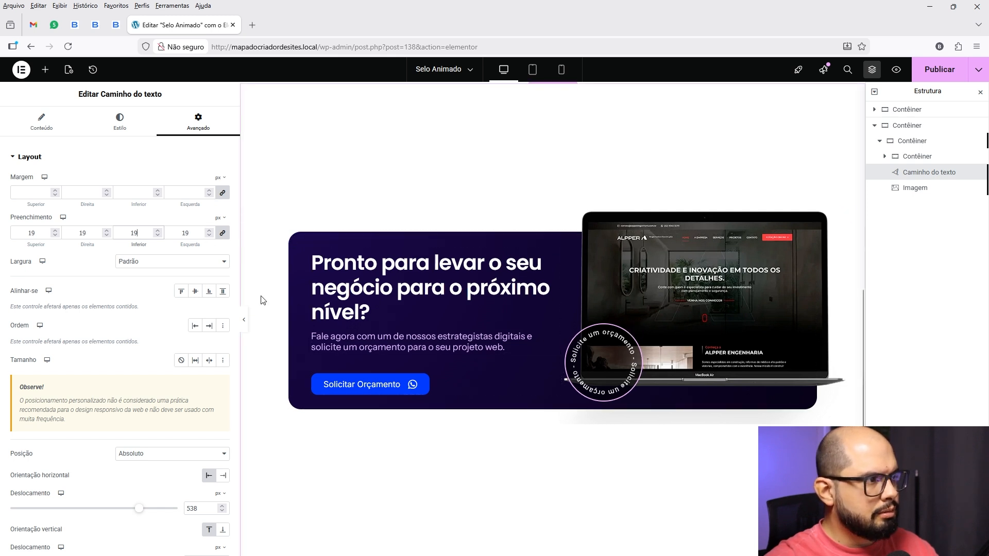
pyautogui.click(244, 320)
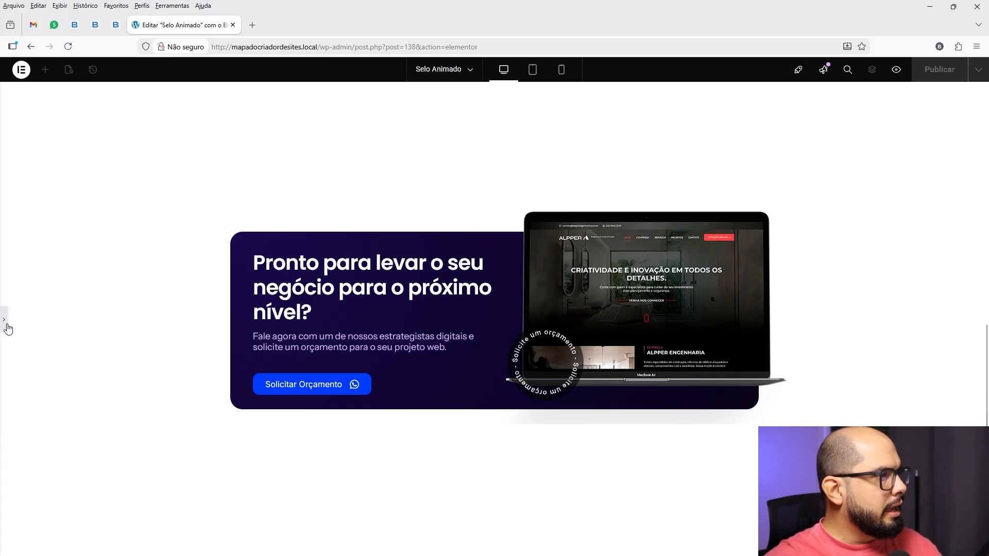
pyautogui.click(4, 320)
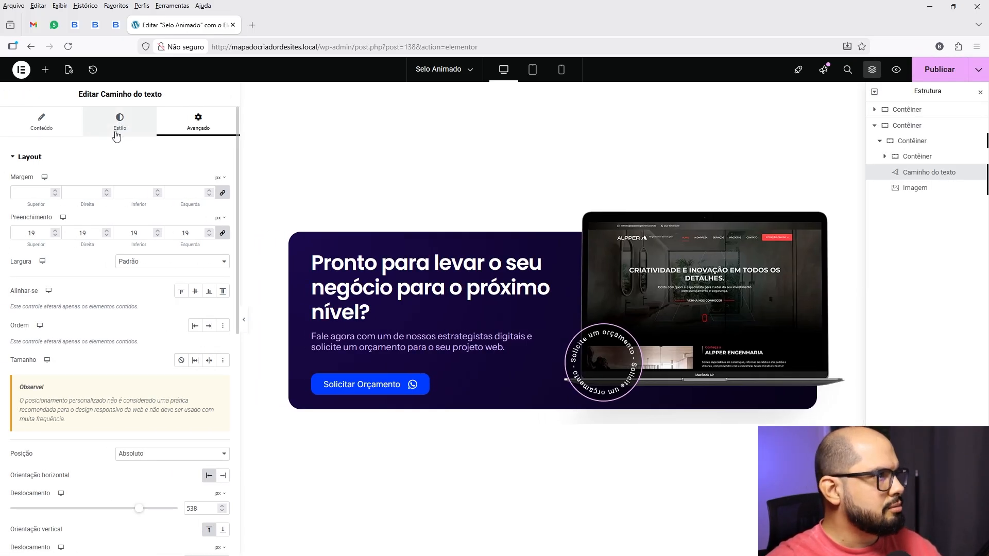
# Step: Capitalise both occurrences of the last word so the circular text reads "Solicite um Orçamento - Solicite um Orçamento -"
pyautogui.click(42, 122)
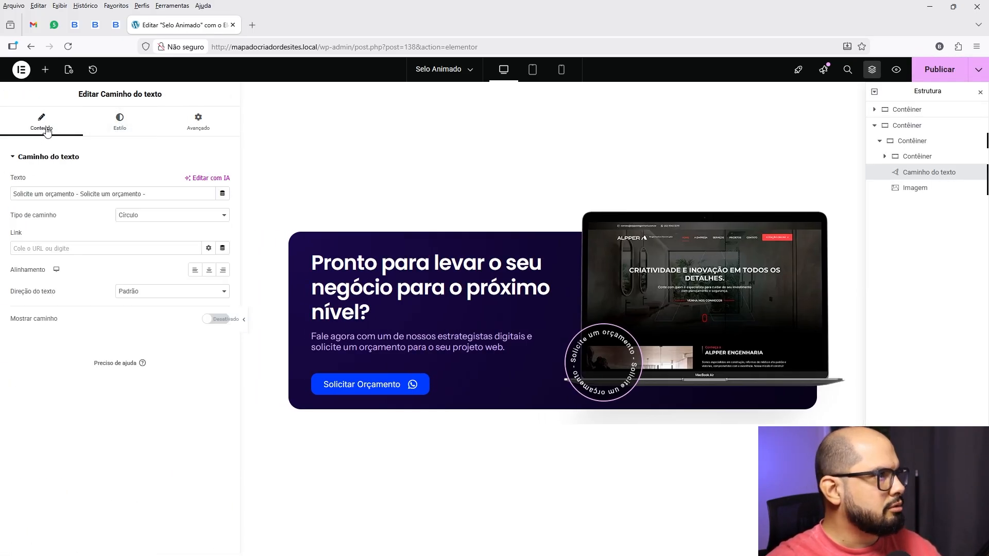
pyautogui.click(49, 195)
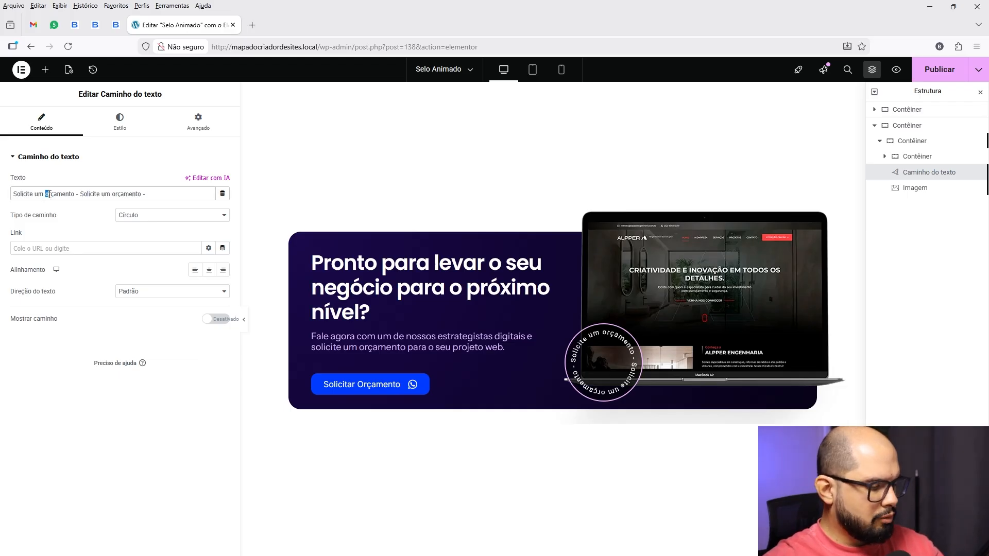
pyautogui.write('O')
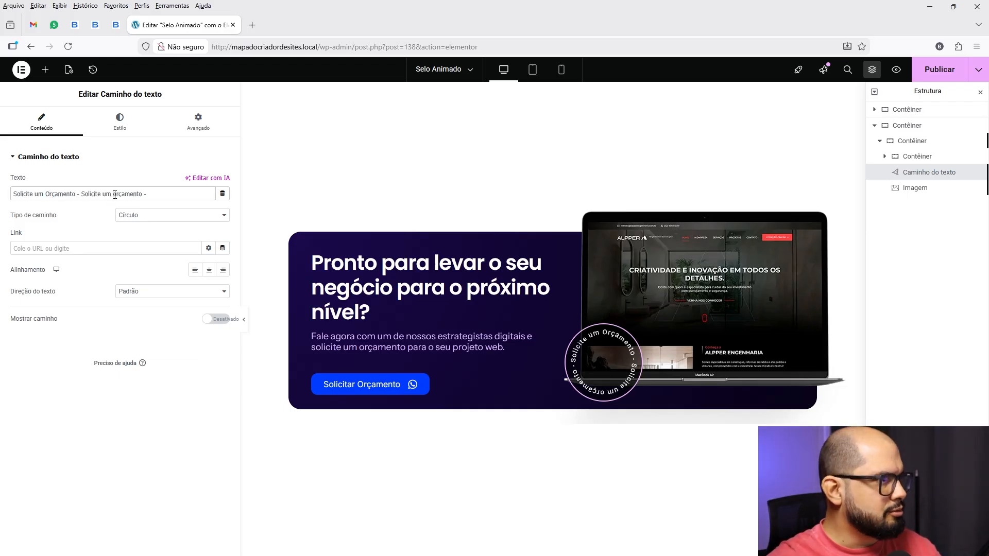
pyautogui.write('O')
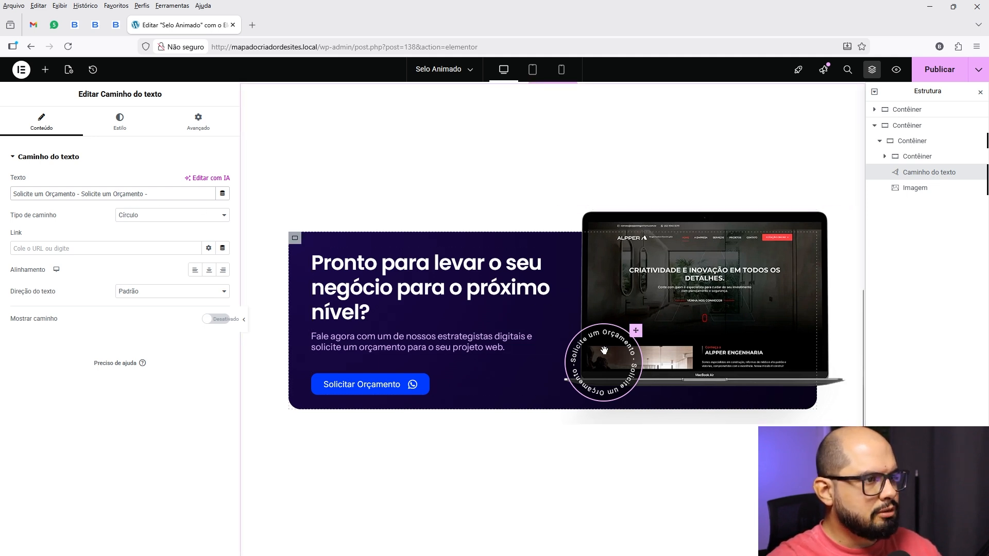
# Step: Set the circular text's size to 120 px and change its font family to Poppins
pyautogui.click(120, 125)
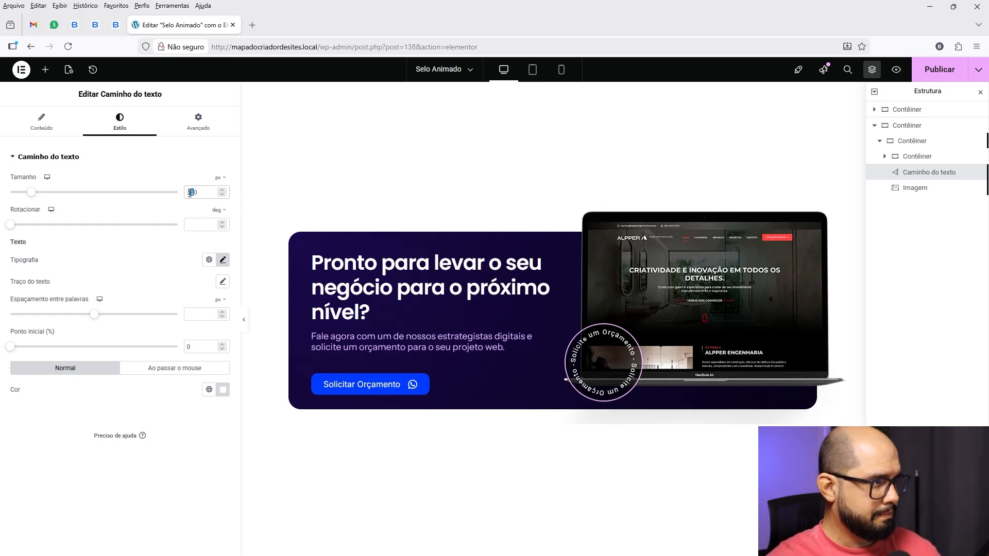
pyautogui.write('2')
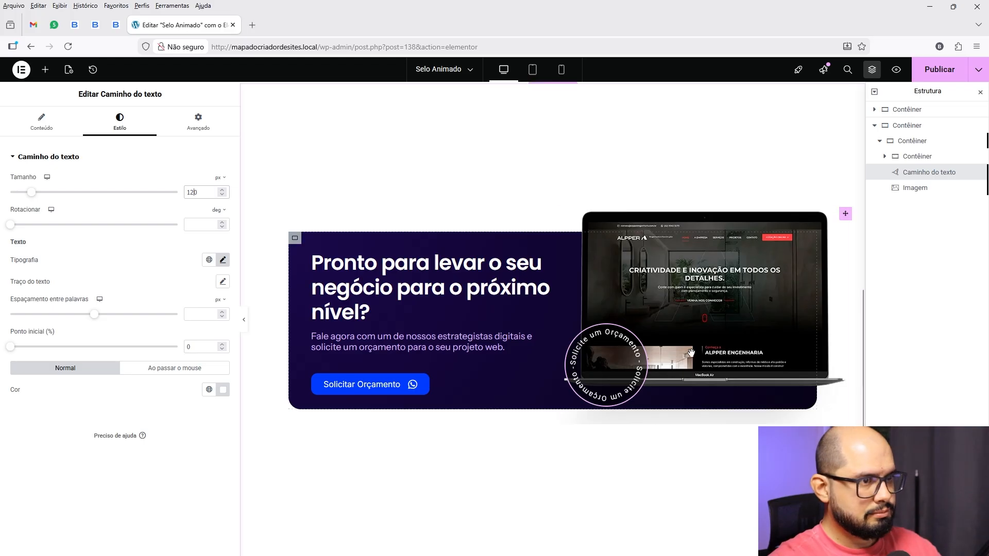
pyautogui.click(223, 260)
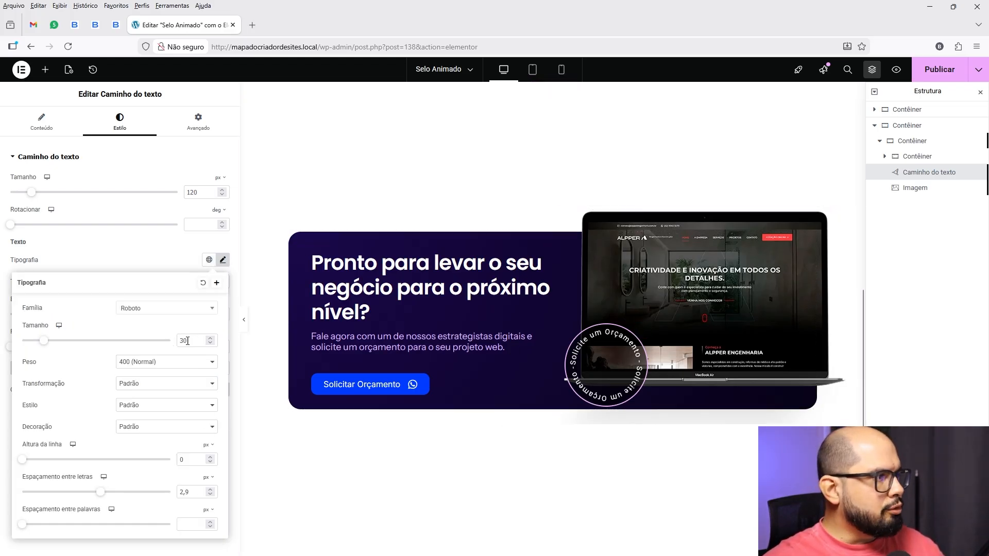
pyautogui.click(144, 316)
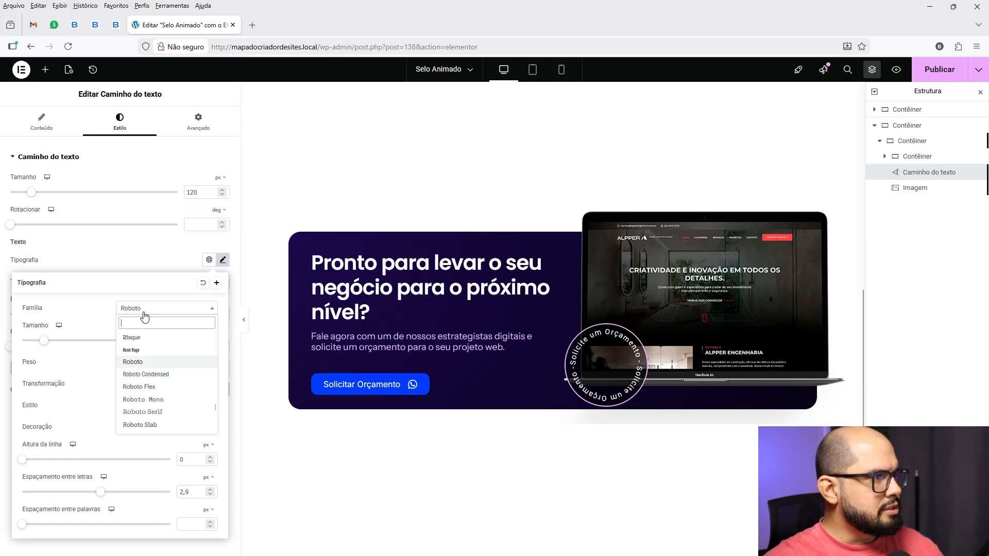
pyautogui.write('popp')
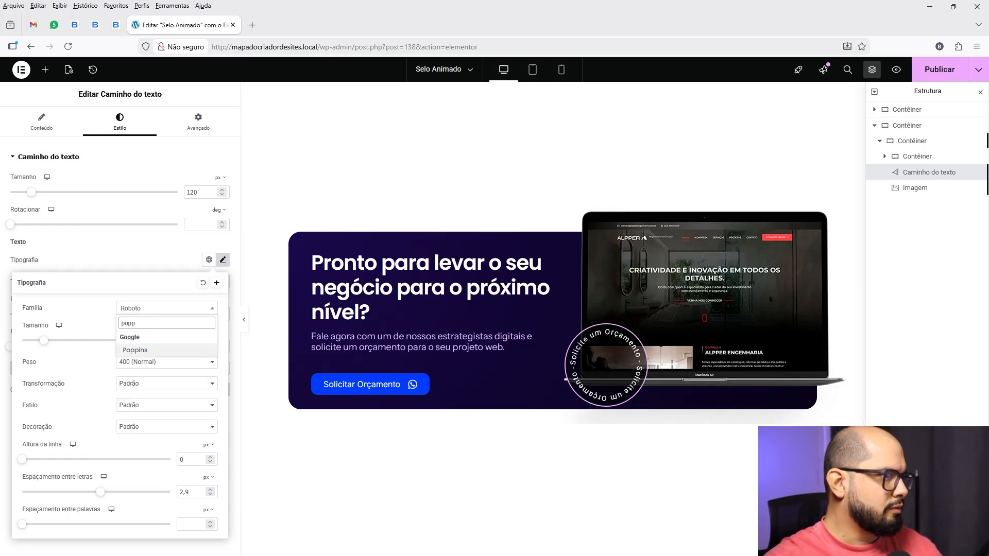
pyautogui.press('Return')
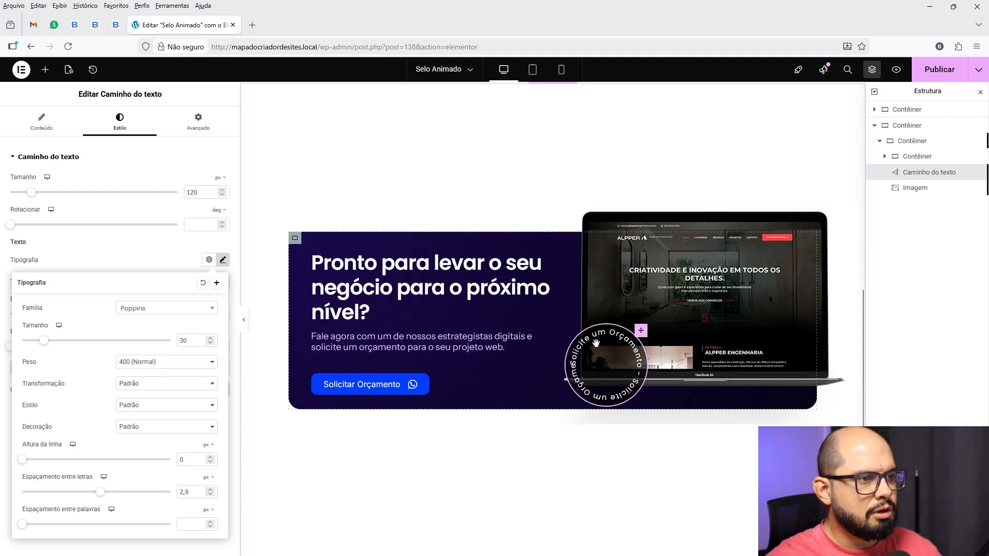
# Step: Reduce the circular text's font size to 26 px so the lettering fits around the ring
pyautogui.click(209, 344)
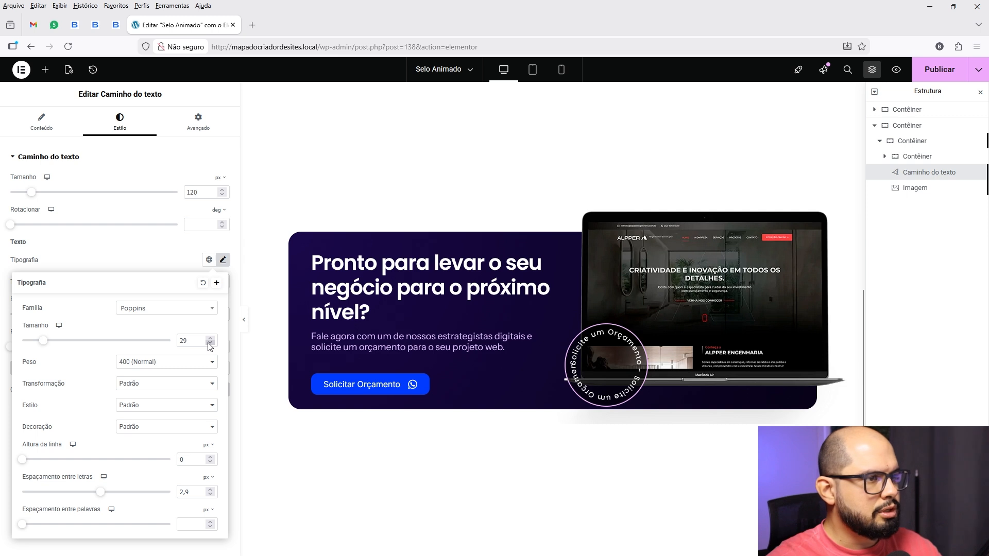
pyautogui.click(210, 343)
pyautogui.click(210, 344)
pyautogui.click(210, 343)
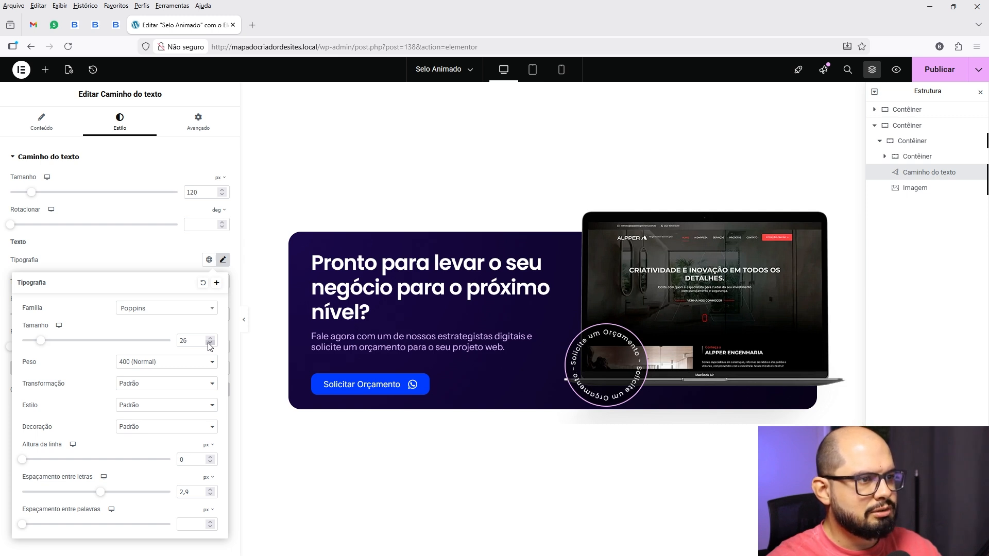
pyautogui.click(210, 343)
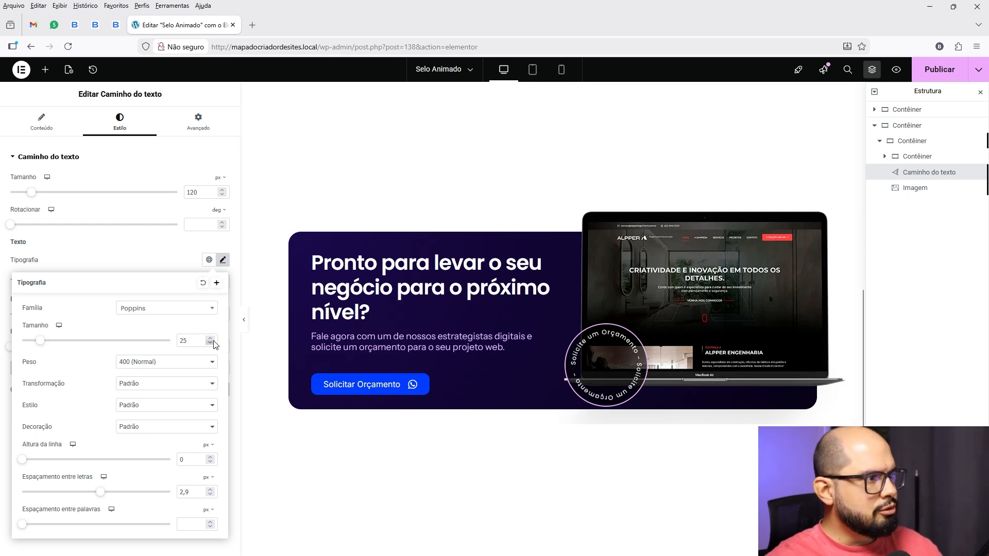
pyautogui.click(210, 338)
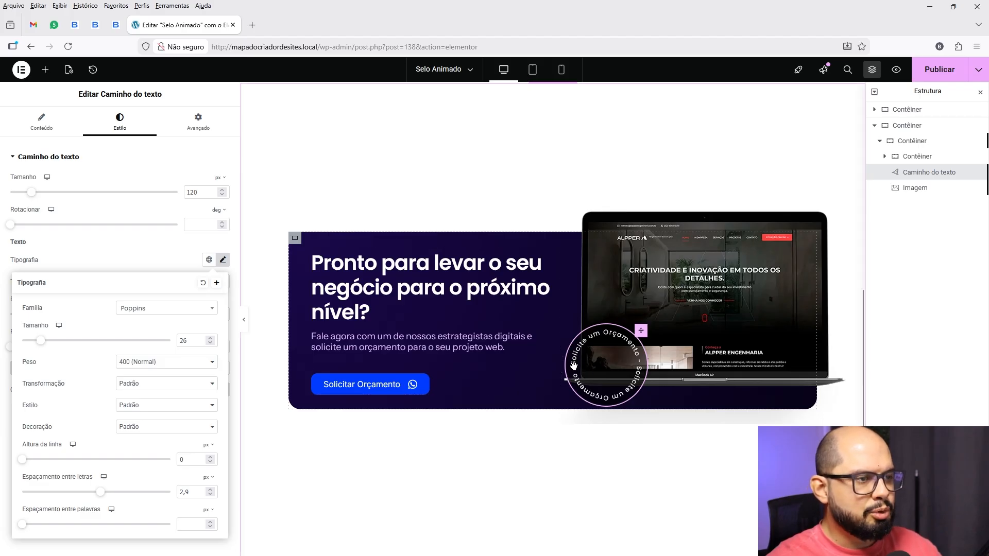
# Step: Set the circular text's letter spacing to 2.7 px and move the seal slightly up and left over the laptop's corner
pyautogui.click(209, 496)
pyautogui.click(209, 495)
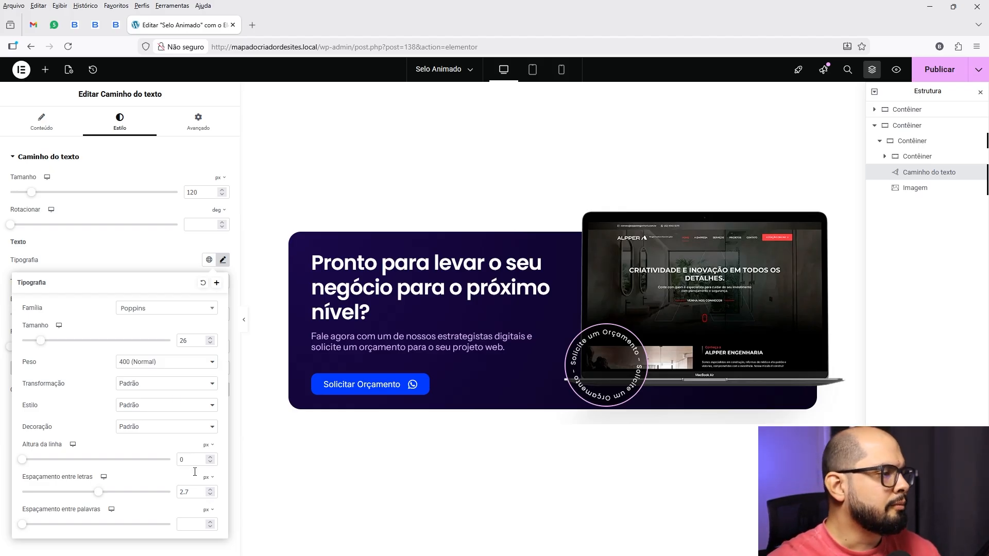
pyautogui.click(156, 244)
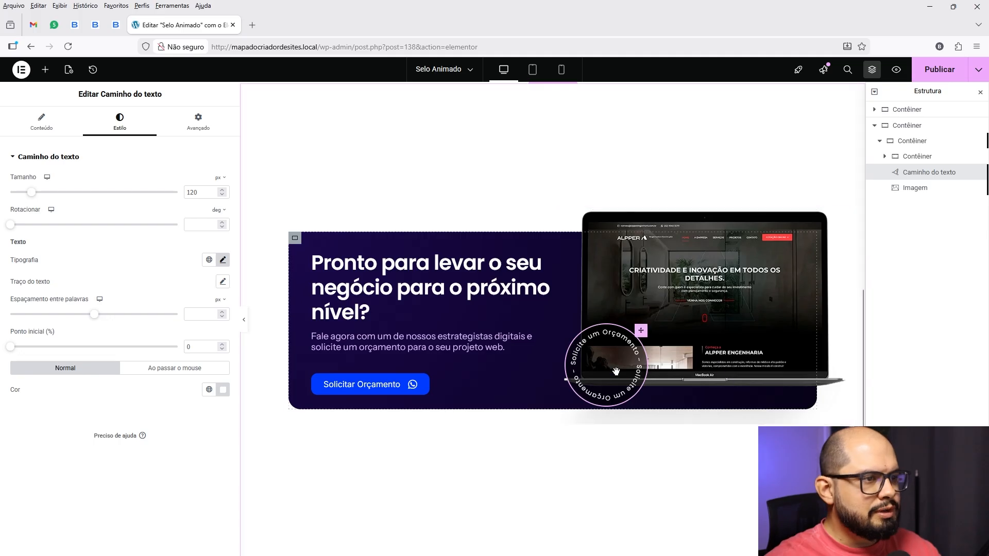
pyautogui.moveTo(605, 364); pyautogui.dragTo(591, 351)
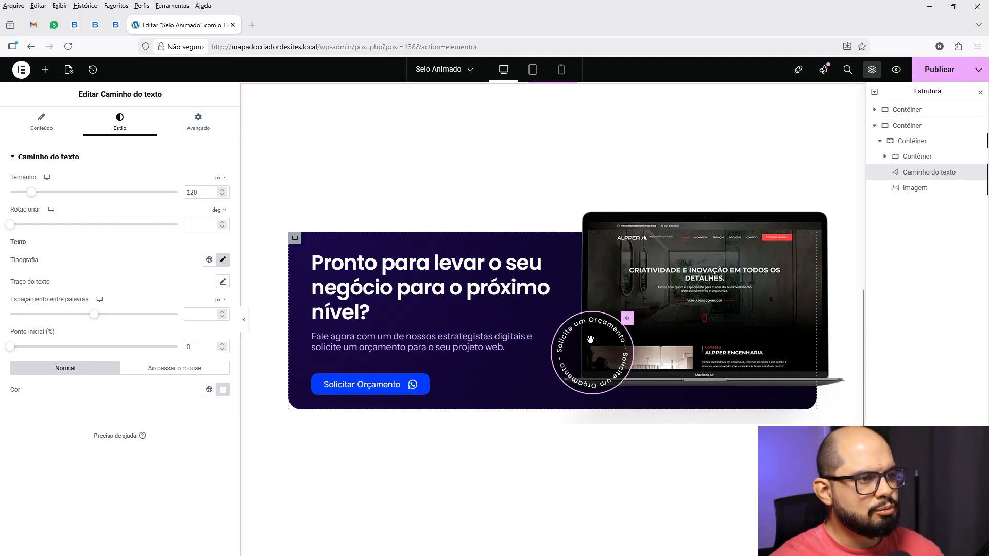
# Step: Add a custom CSS rule to the circular text: selector { backdrop-filter: blur(10px); }
pyautogui.click(199, 125)
pyautogui.click(72, 158)
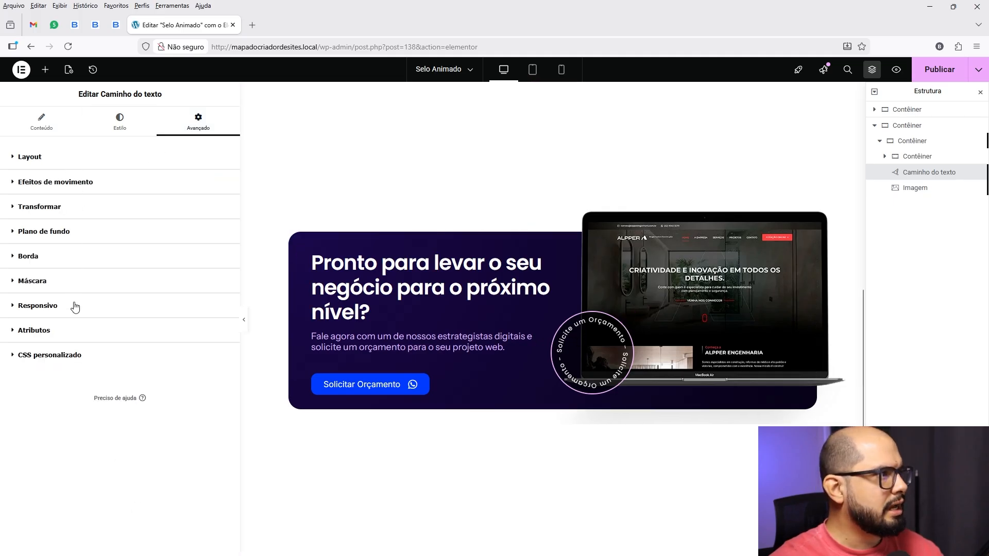
pyautogui.click(71, 358)
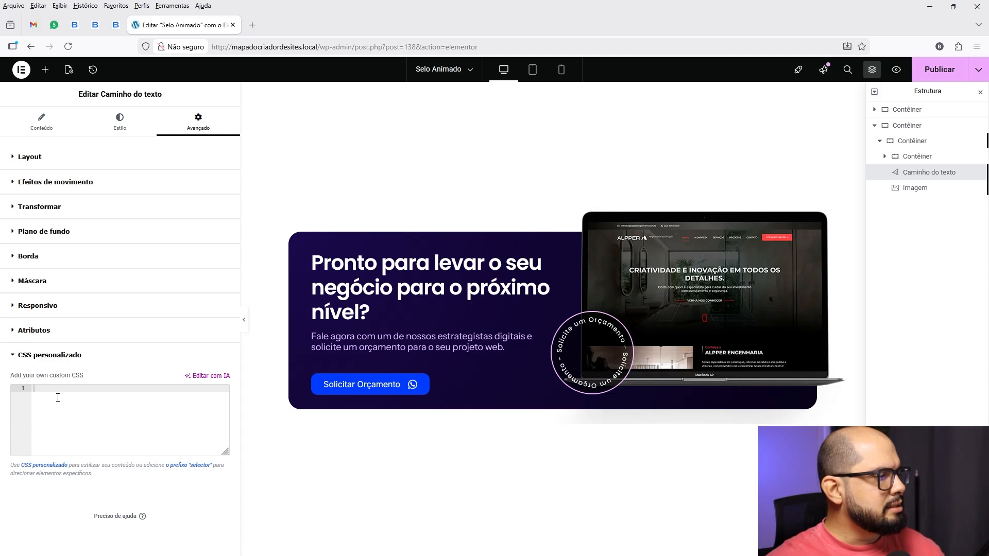
pyautogui.write('selector')
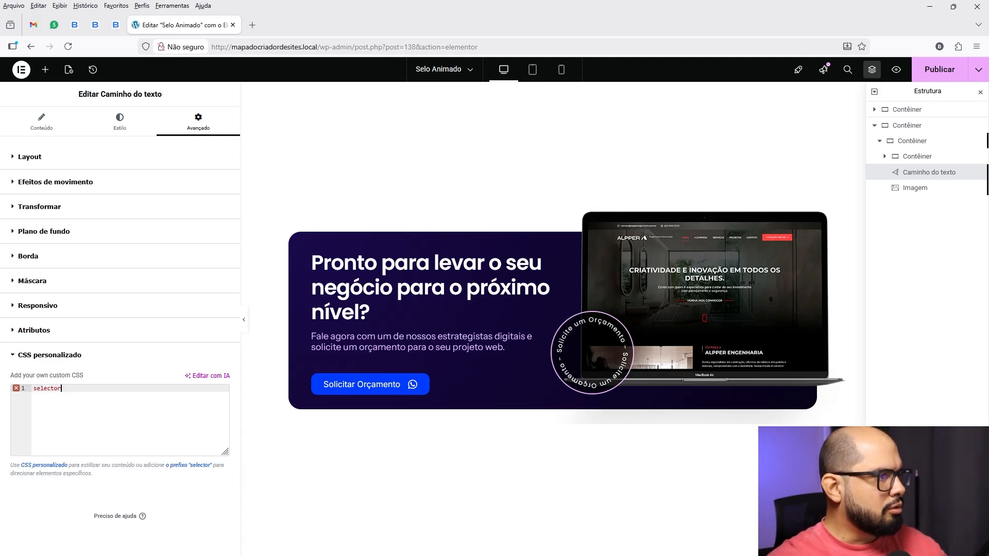
pyautogui.write(' {')
pyautogui.press('Return')
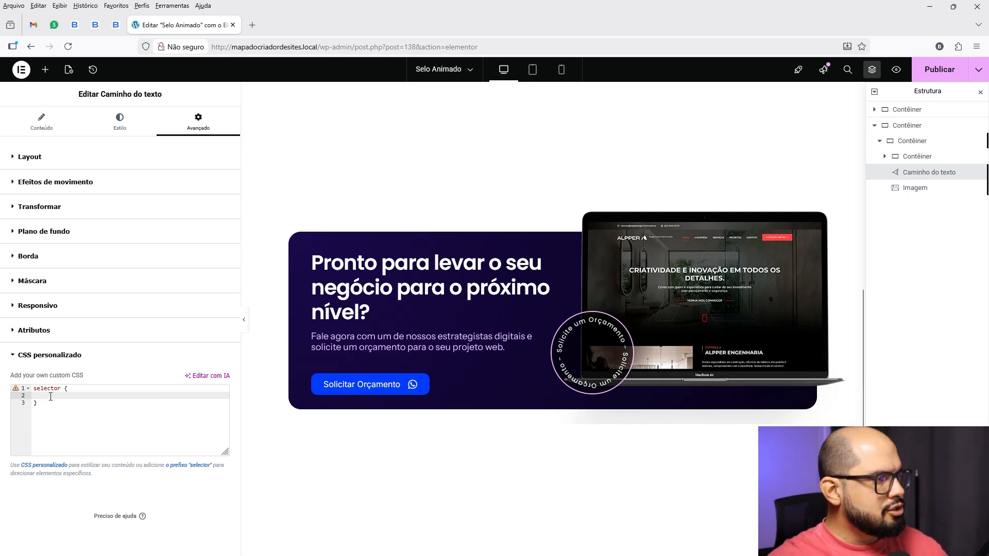
pyautogui.write('ba')
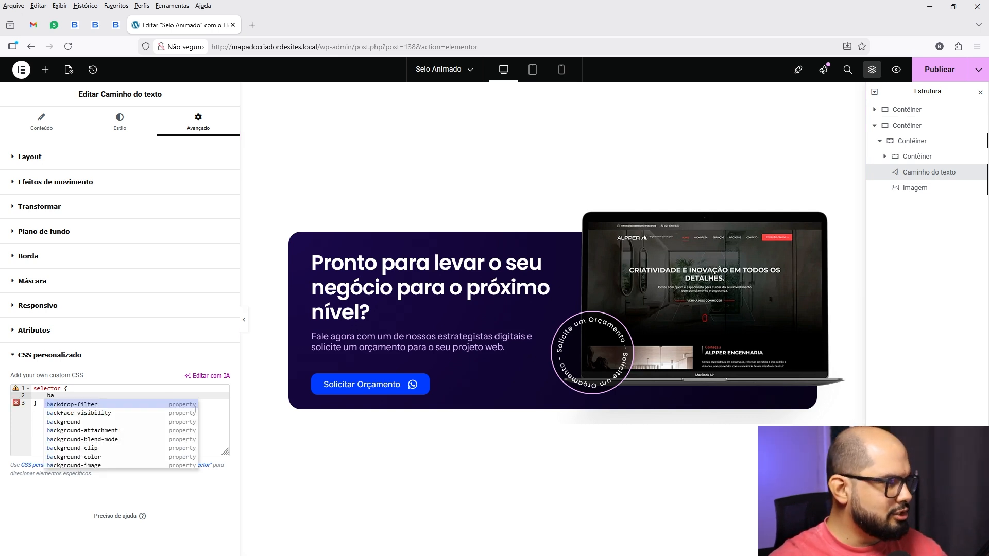
pyautogui.press('Return')
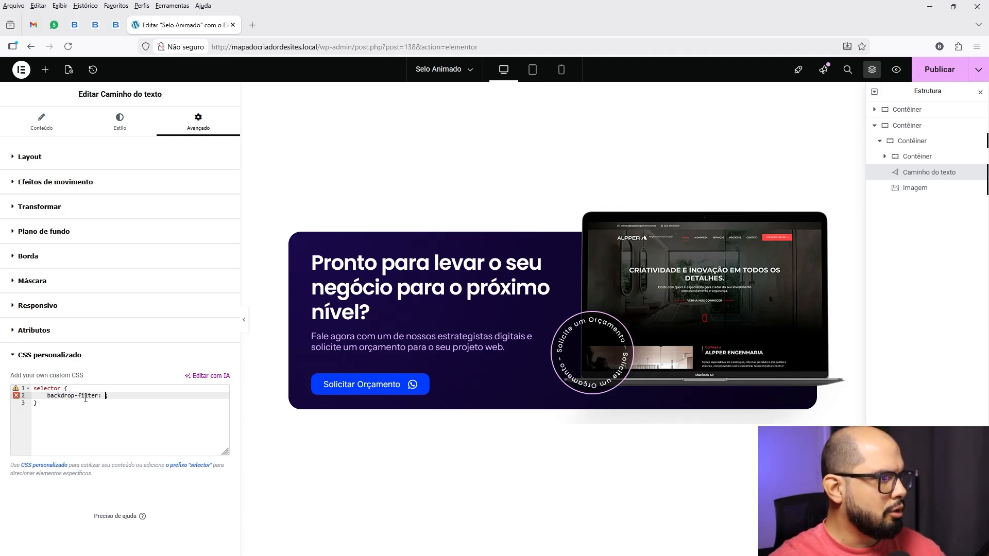
pyautogui.write('blur')
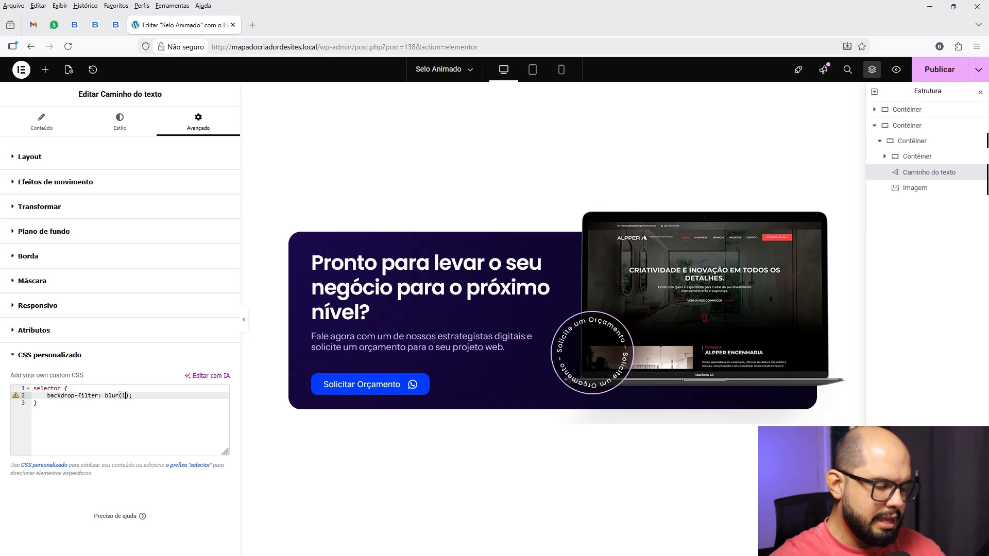
pyautogui.write('(10px')
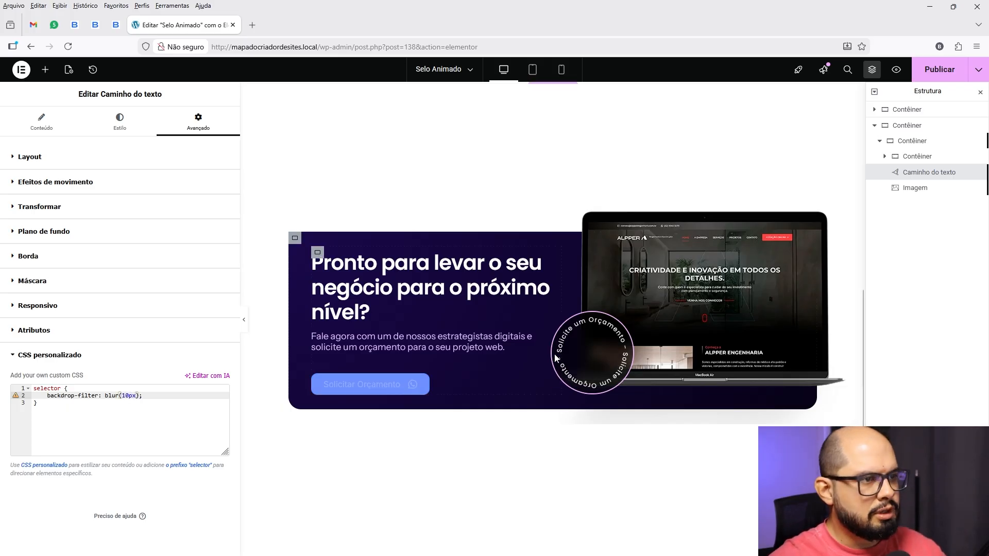
# Step: Preview backdrop blur values of 5px and 2px on the seal and settle on blur(5px)
pyautogui.moveTo(552, 555)
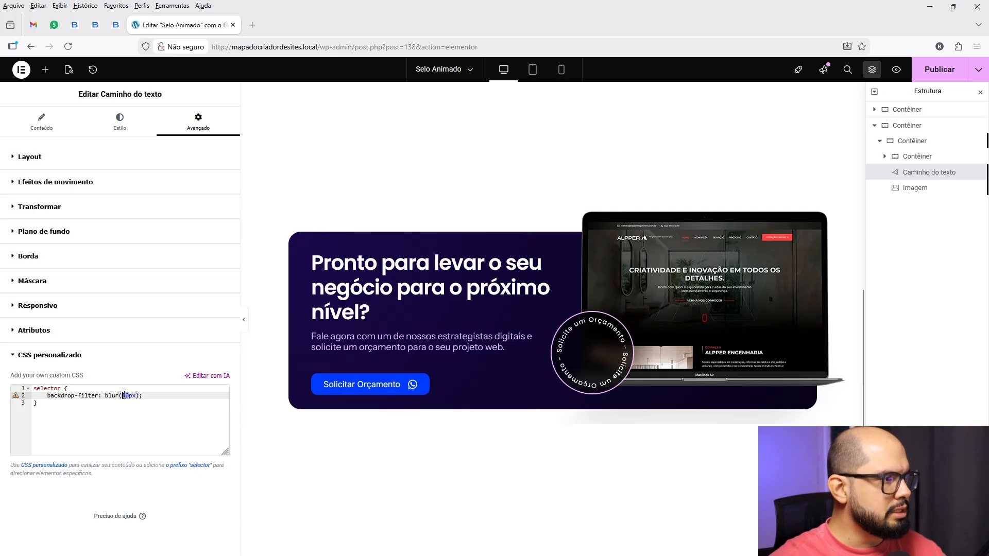
pyautogui.write('5')
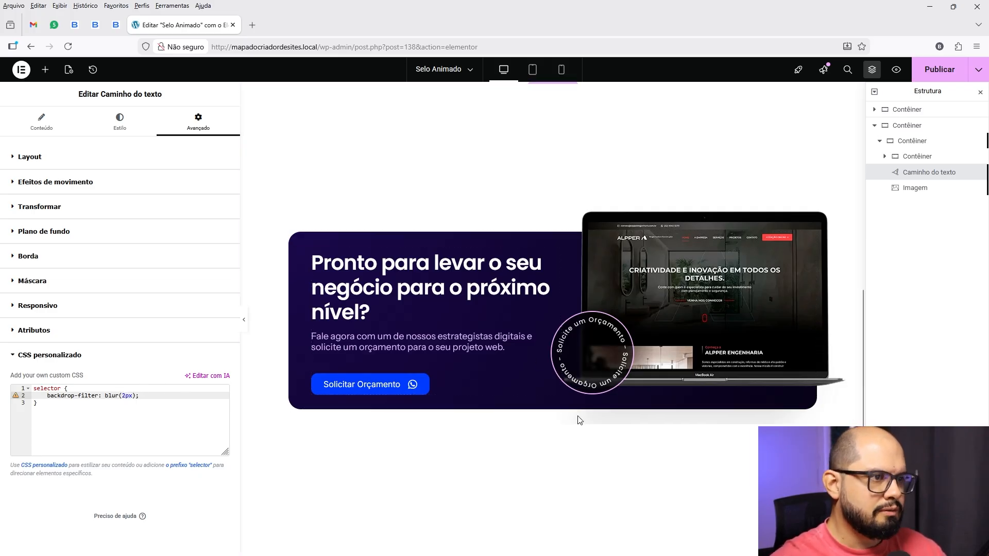
pyautogui.write('2')
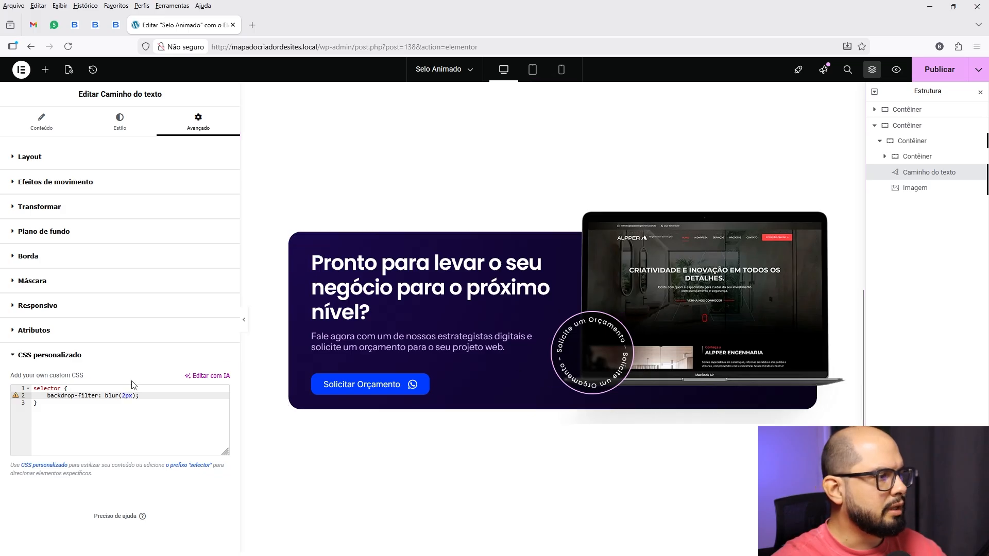
pyautogui.write('5')
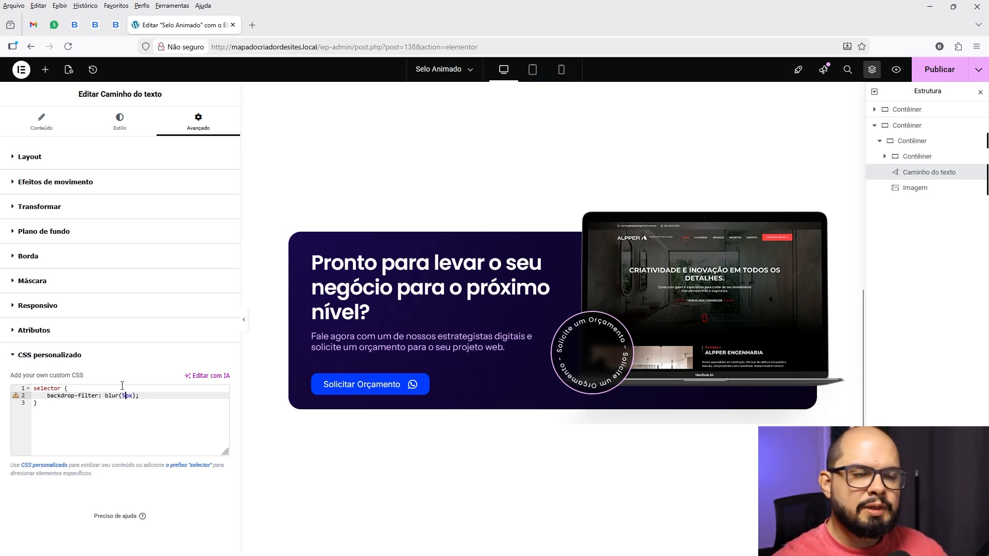
pyautogui.click(52, 404)
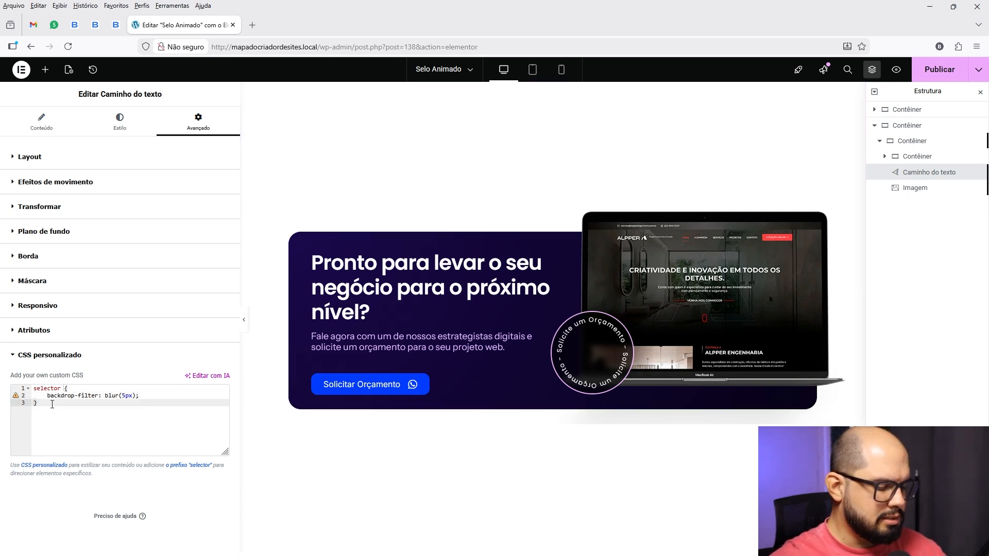
pyautogui.press('Return')
pyautogui.press('Return')
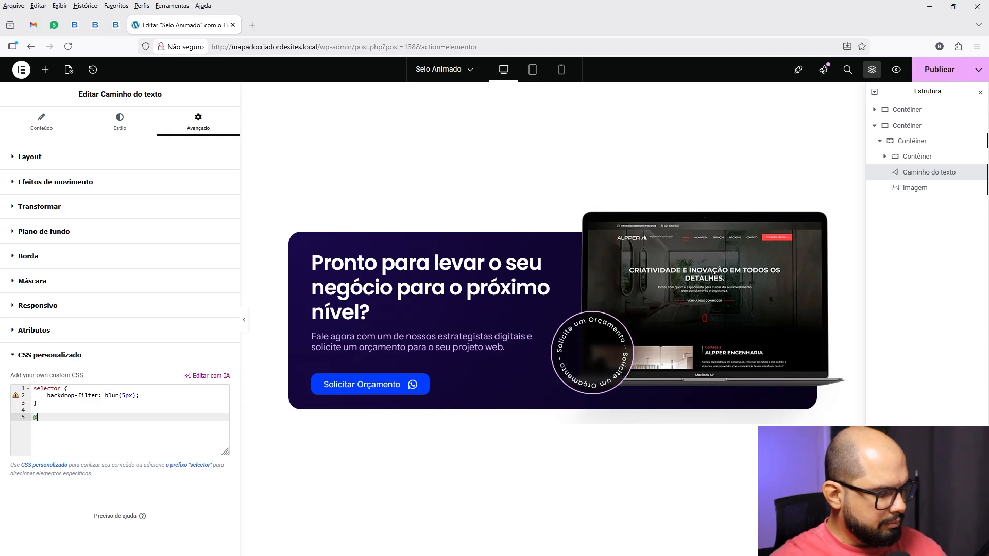
pyautogui.write('@key')
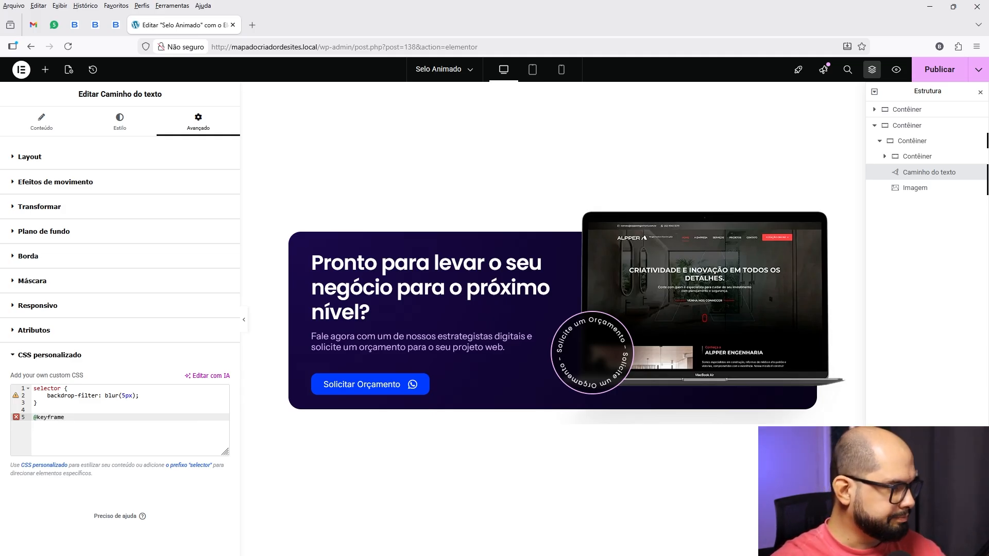
pyautogui.write('frame')
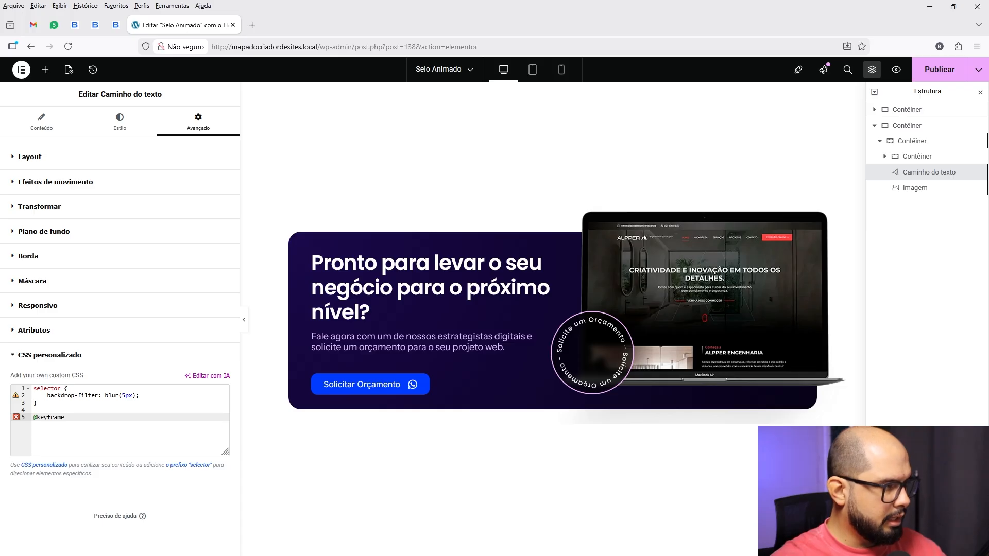
pyautogui.write(' rodarSelo {')
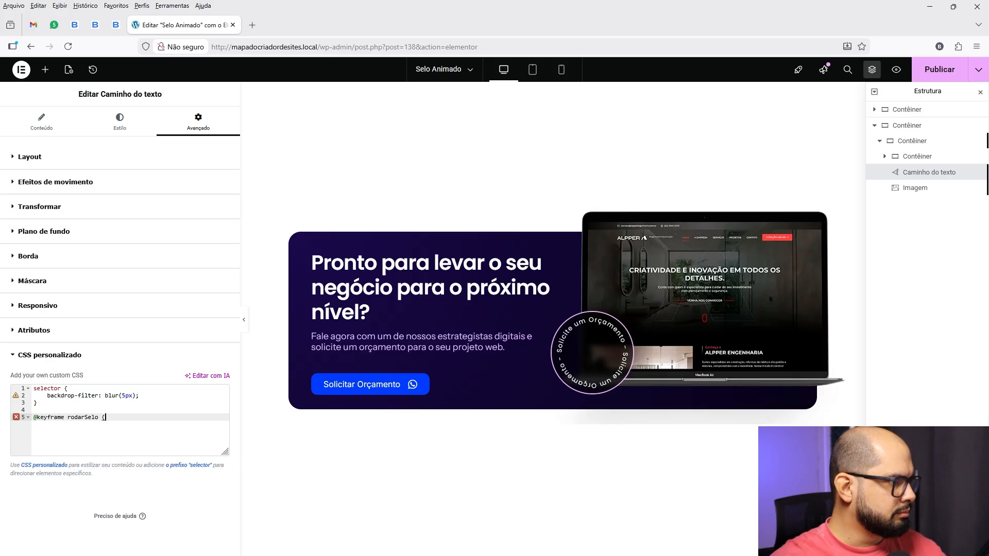
pyautogui.press('Return')
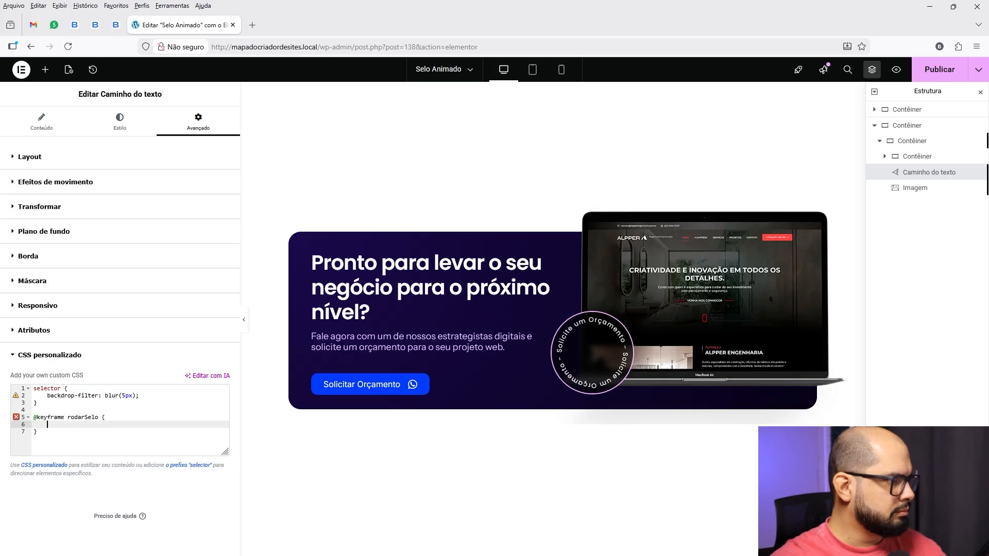
pyautogui.click(62, 416)
pyautogui.write('s')
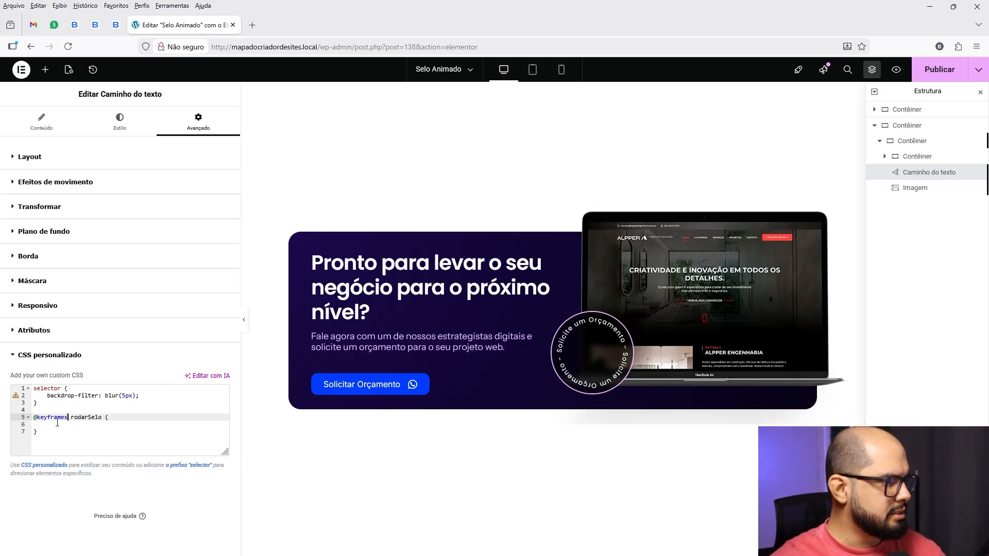
# Step: Inside the rodarSelo keyframes, add a 0% stage containing rotate: 0deg;
pyautogui.click(53, 426)
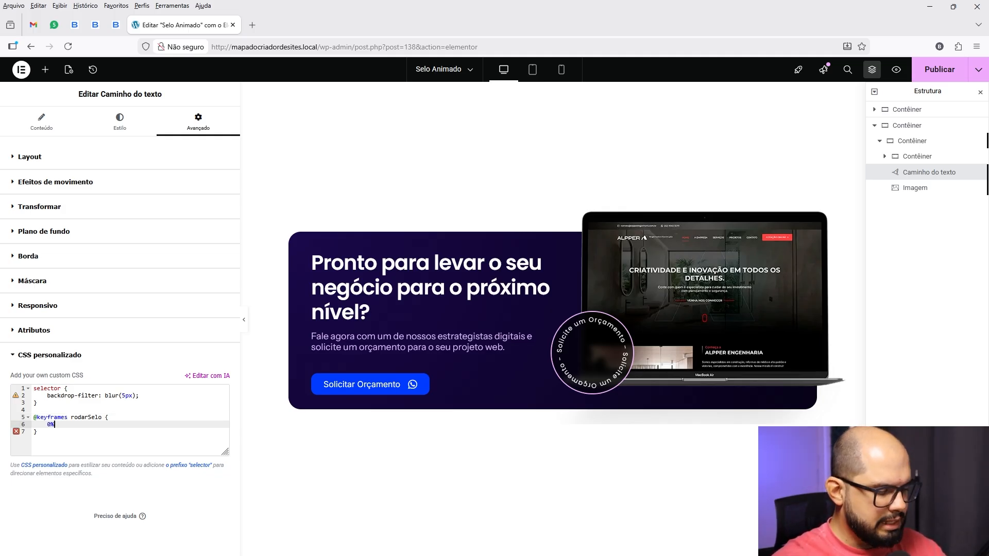
pyautogui.press('Return')
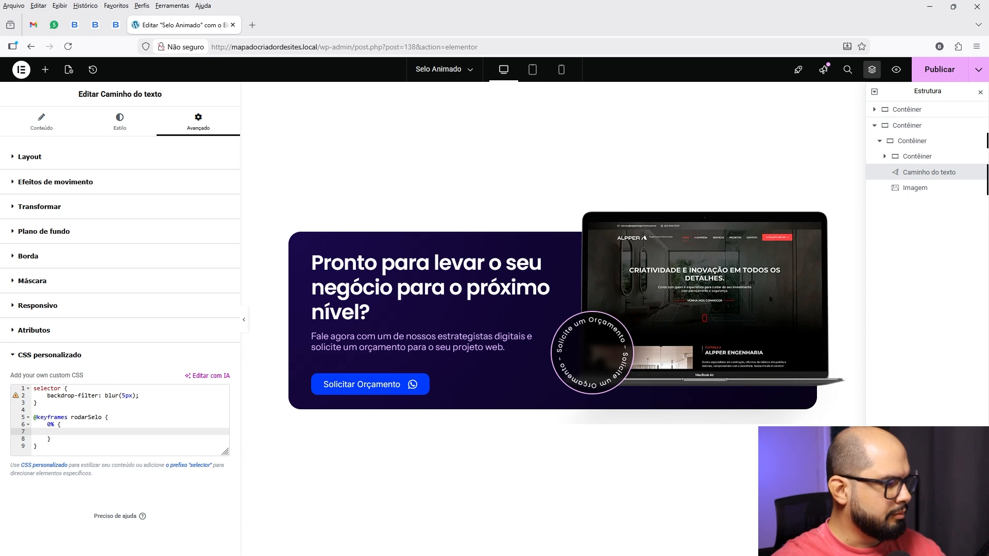
pyautogui.write('rotate: 0deg;')
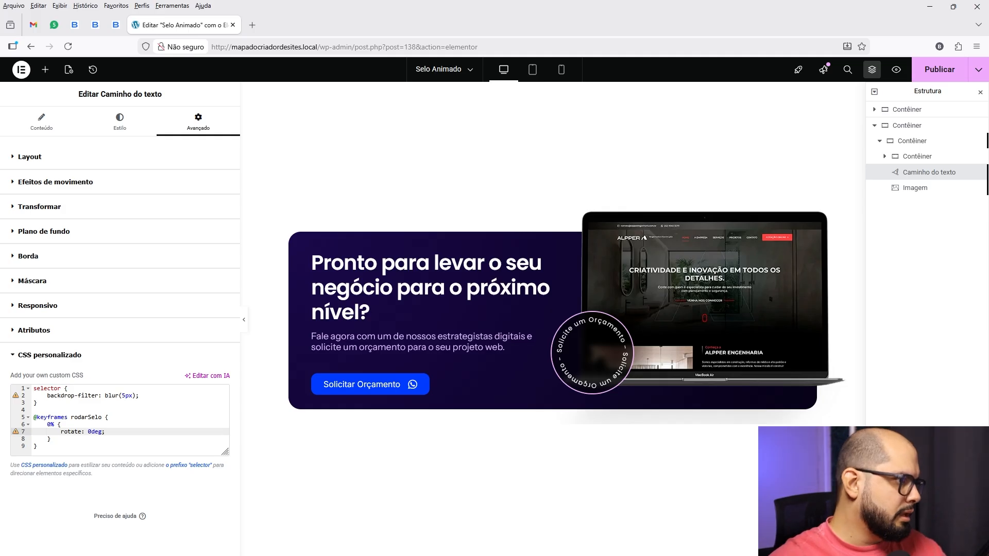
# Step: Duplicate the 0% stage inside the rodarSelo keyframes and change the copy to 100% with rotate: 360deg;
pyautogui.moveTo(51, 443); pyautogui.dragTo(48, 426)
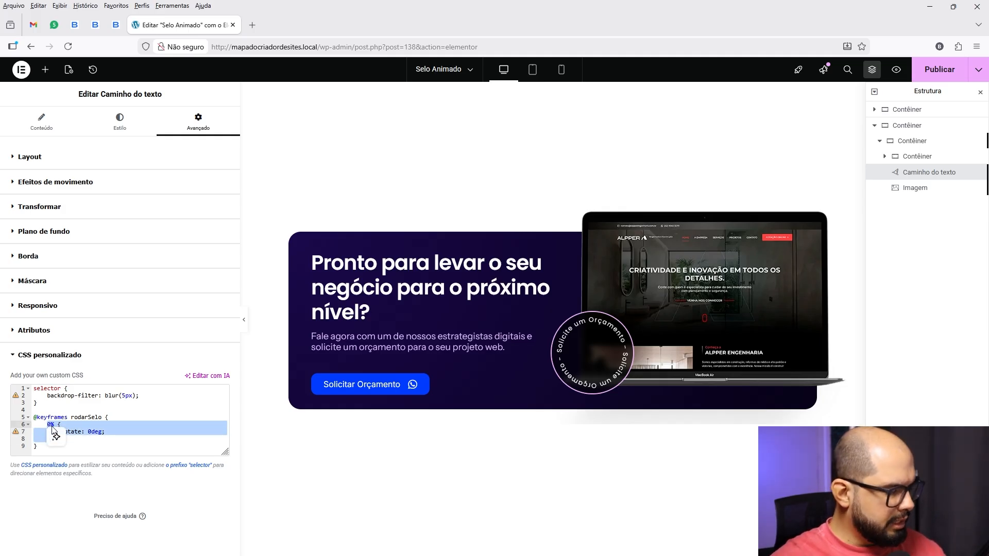
pyautogui.rightClick(54, 431)
pyautogui.click(76, 436)
pyautogui.press('Return')
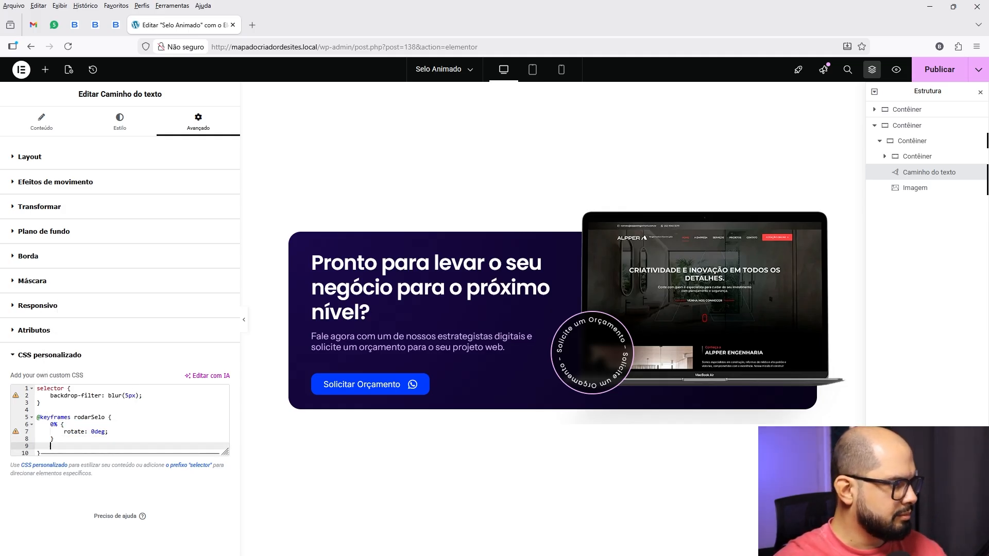
pyautogui.hotkey('ctrl', 'v')
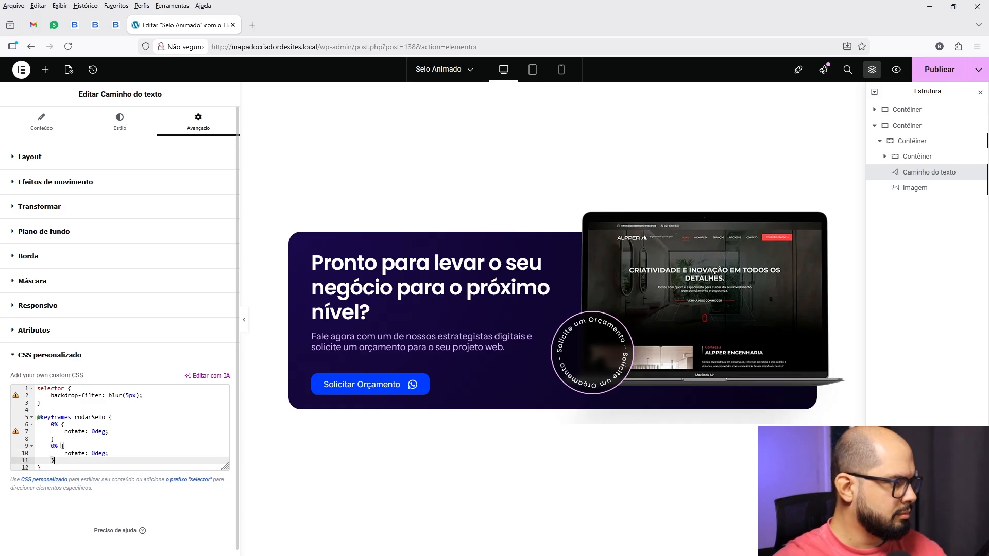
pyautogui.click(52, 446)
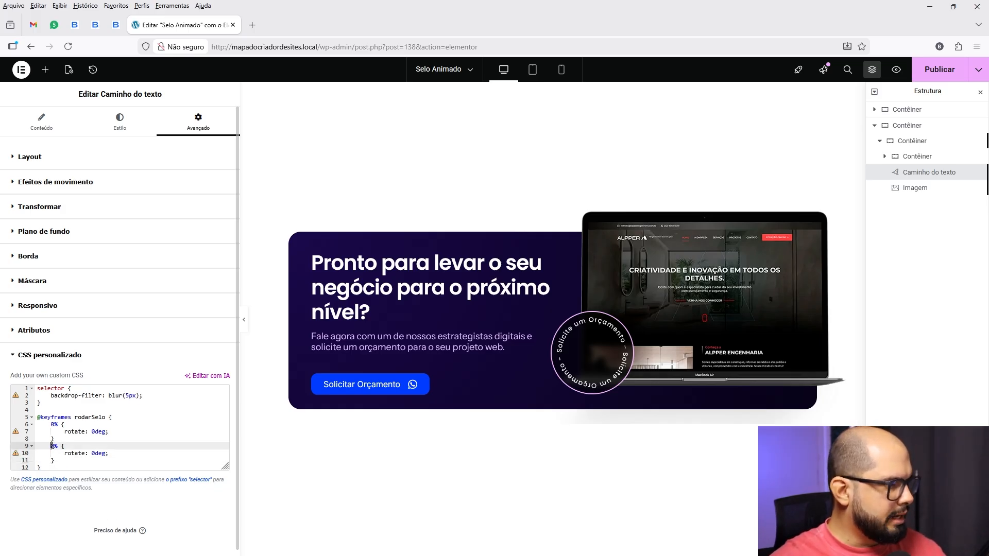
pyautogui.click(94, 454)
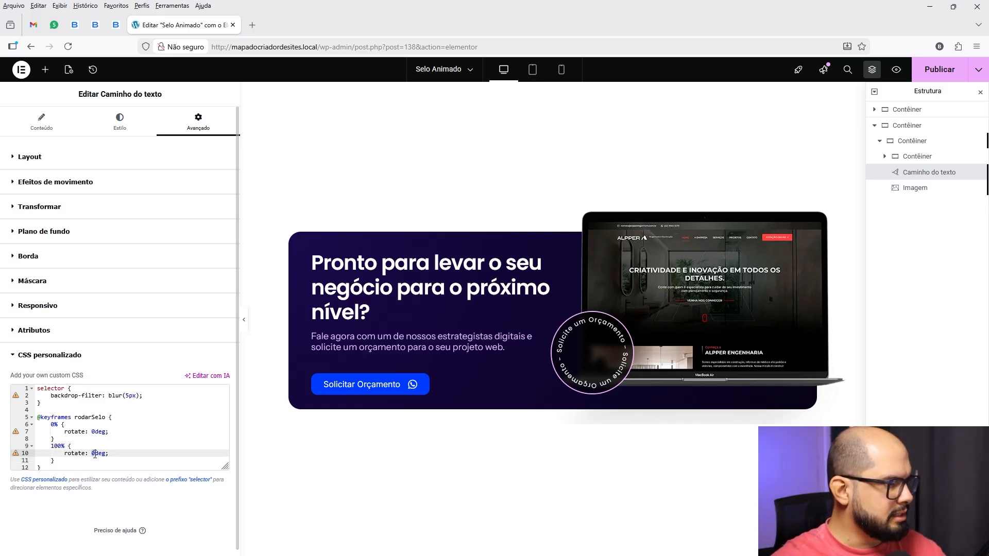
pyautogui.write('36')
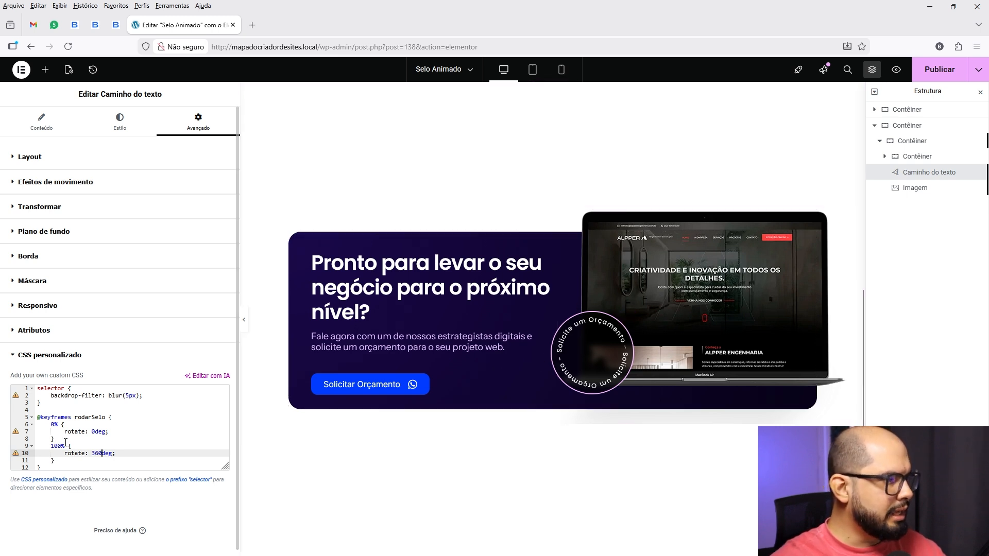
# Step: Add an animation declaration that calls rodarSelo to the selector rule, below the backdrop-filter line
pyautogui.click(147, 395)
pyautogui.press('Return')
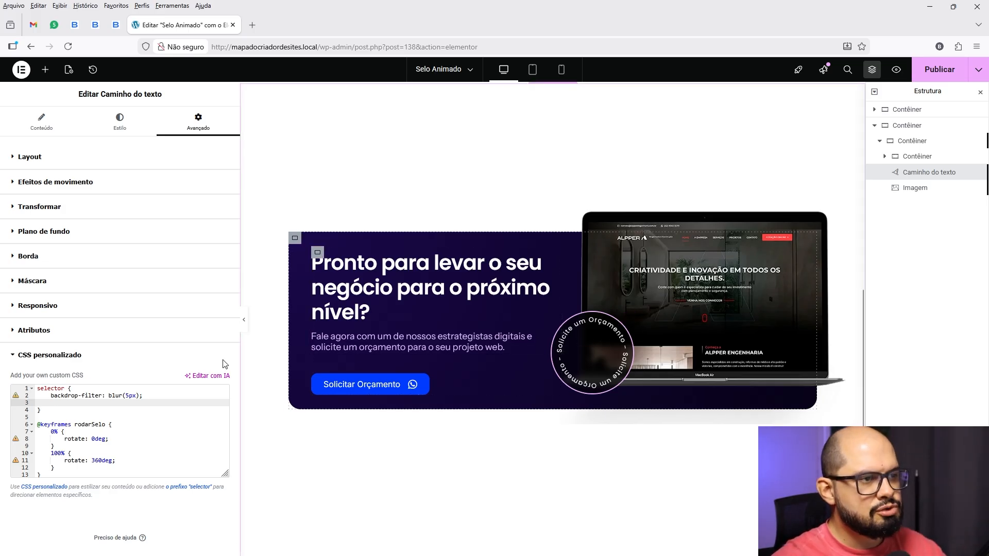
pyautogui.write('s')
pyautogui.press('BackSpace')
pyautogui.press('BackSpace')
pyautogui.press('BackSpace')
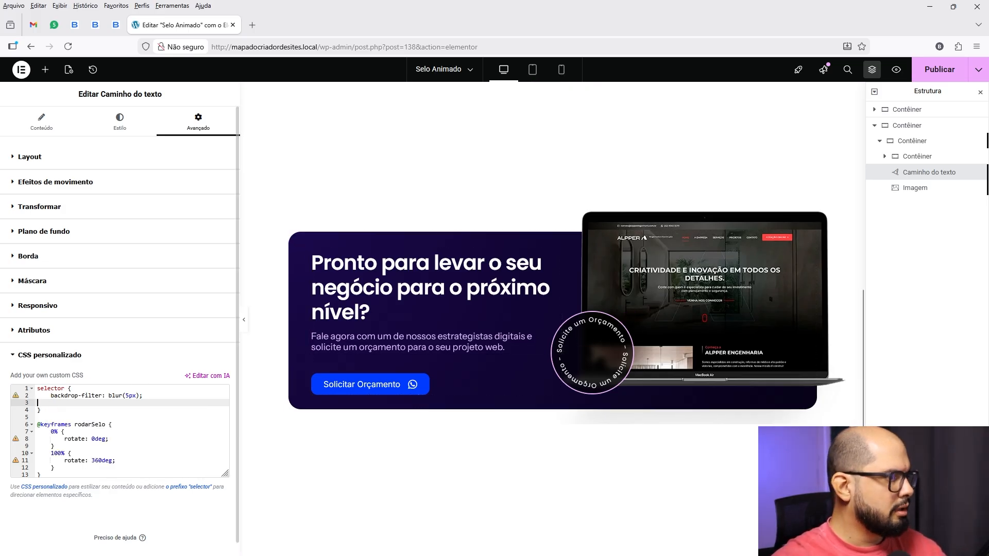
pyautogui.press('Return')
pyautogui.write('anima')
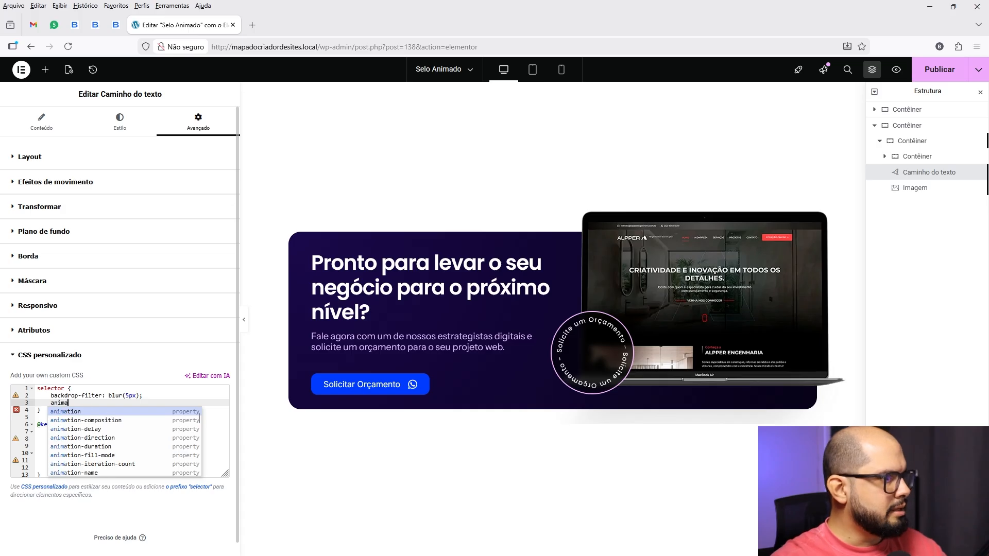
pyautogui.write('tion: ')
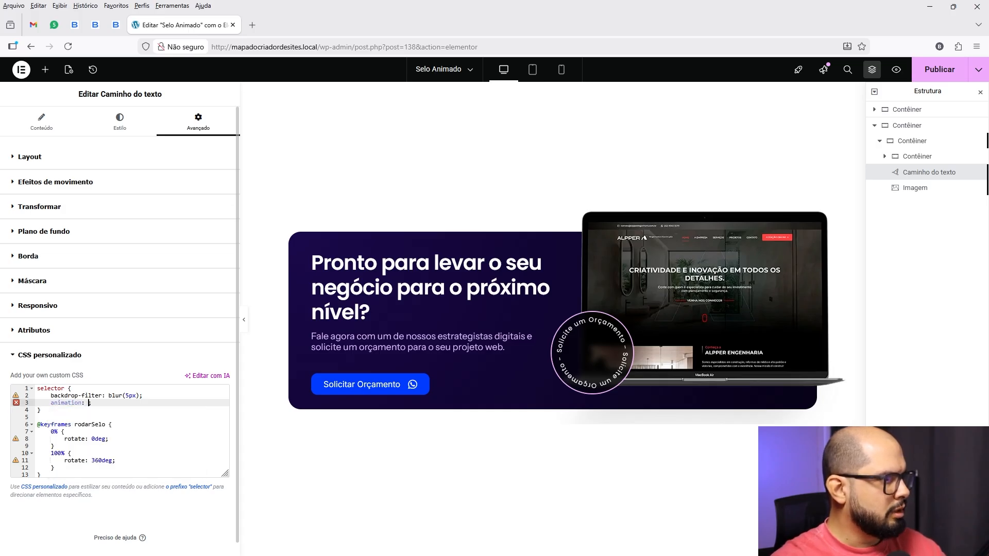
pyautogui.write('roda')
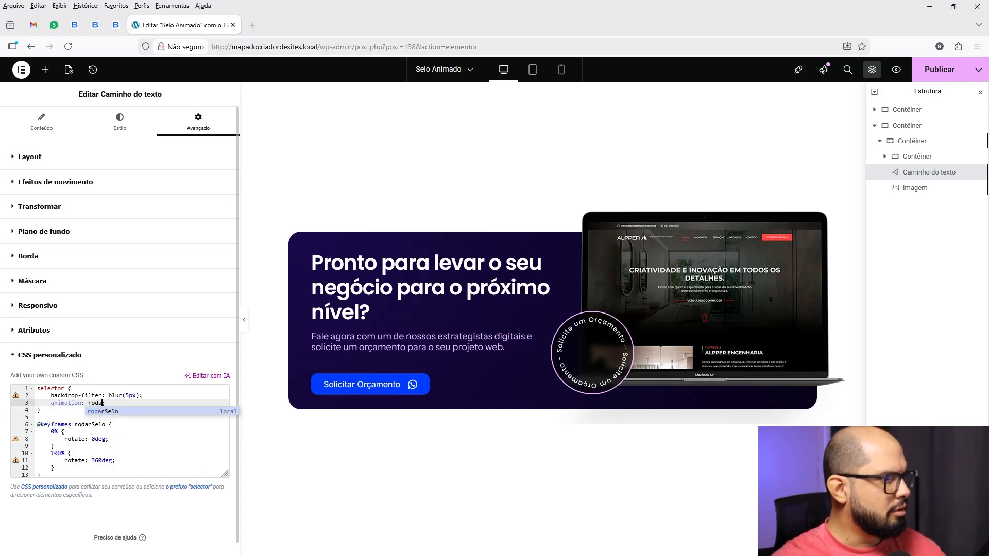
pyautogui.click(106, 412)
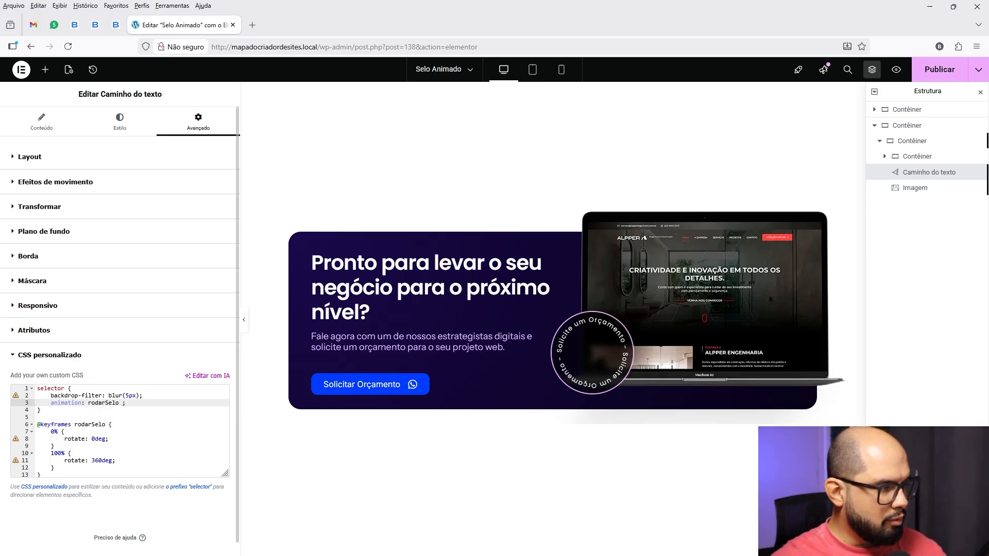
# Step: Try short 1s and 2s durations, and complete the declaration as animation: rodarSelo 15s linear infinite;
pyautogui.write('15')
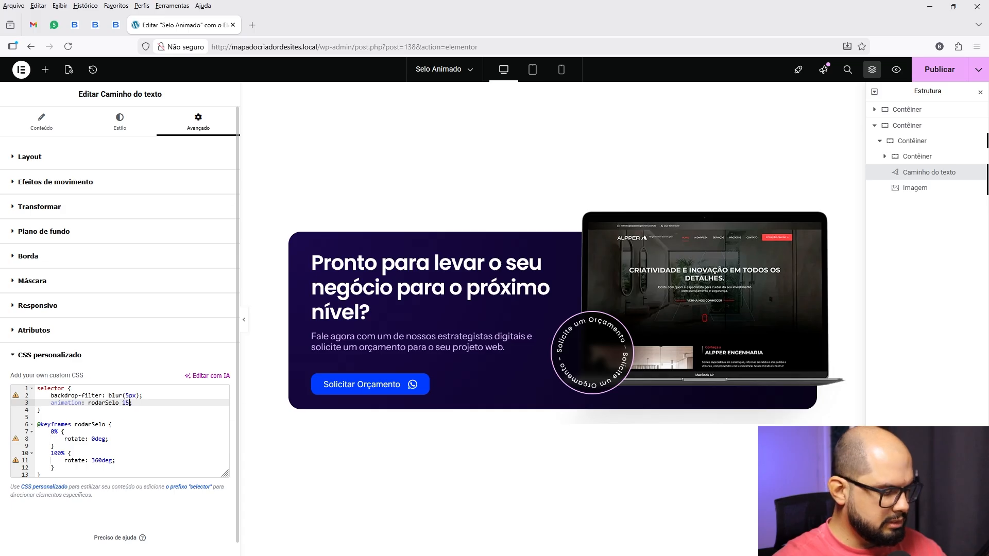
pyautogui.write('s')
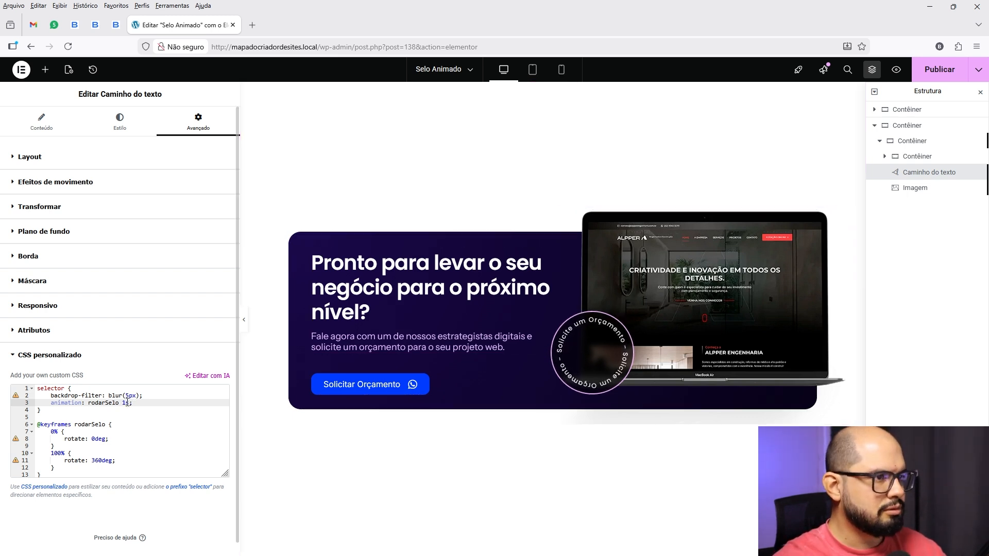
pyautogui.write('2')
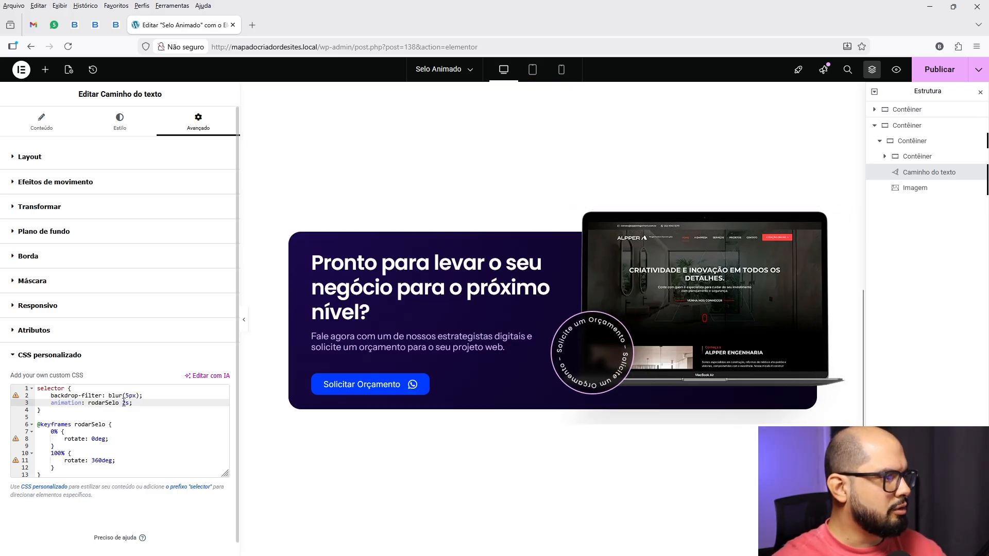
pyautogui.press('BackSpace')
pyautogui.write('15s')
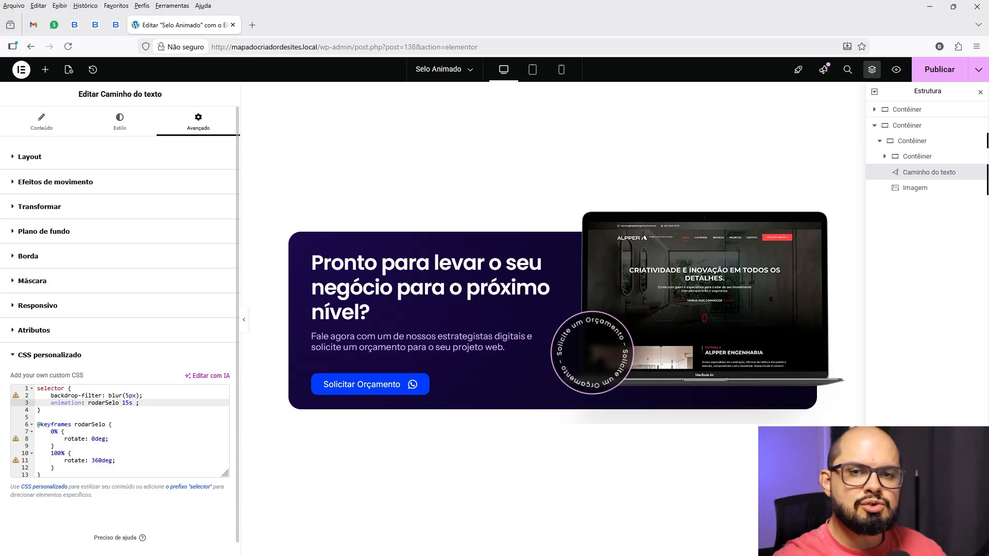
pyautogui.write(' li')
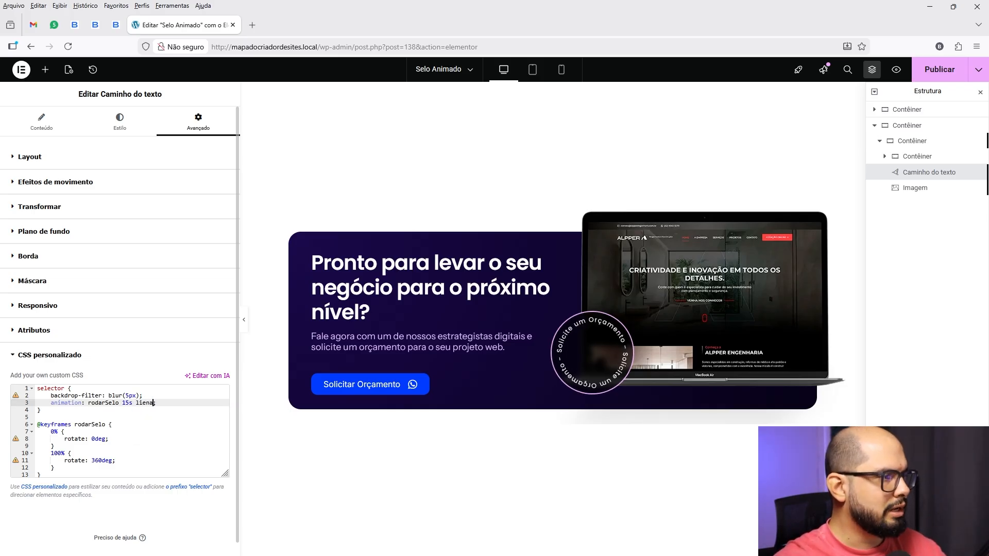
pyautogui.write('ne')
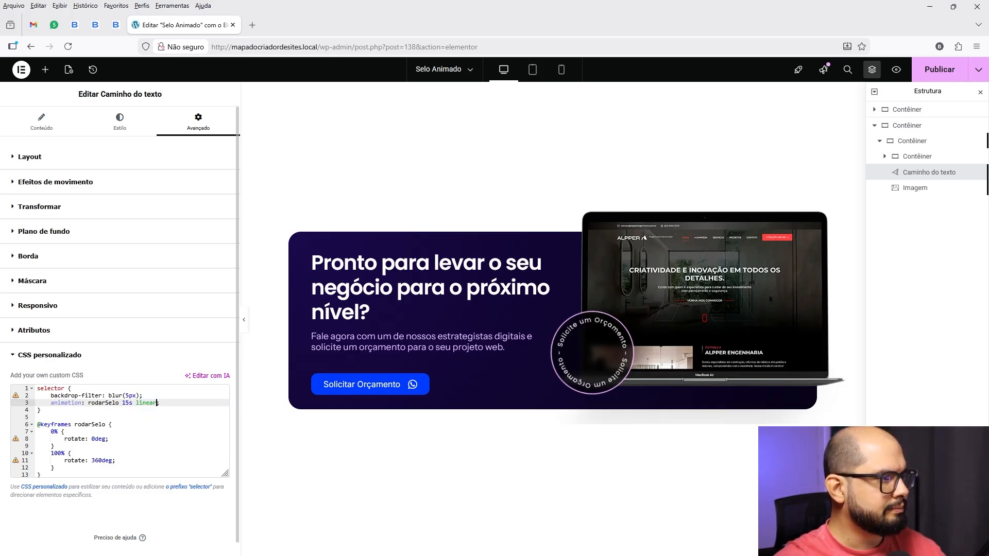
pyautogui.write('ar')
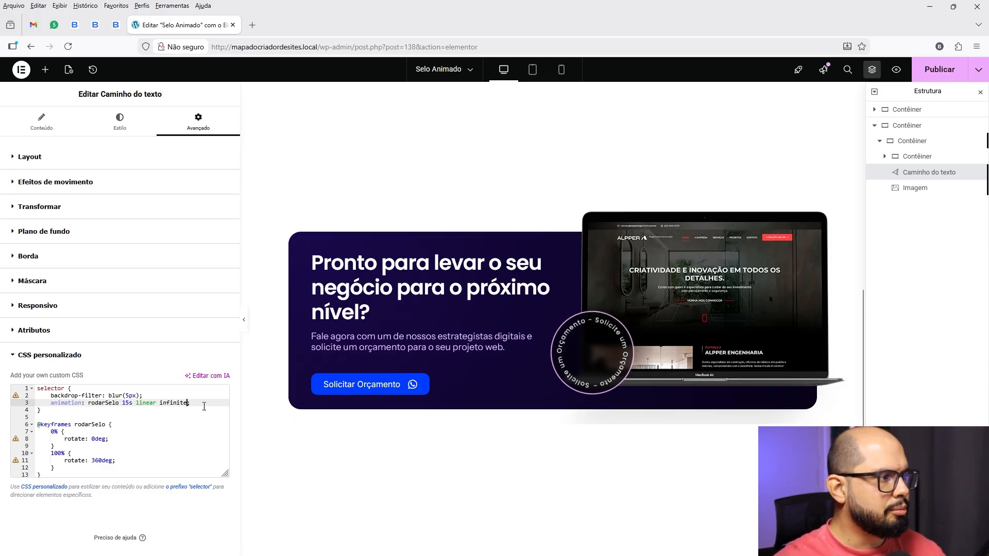
# Step: Preview the seal's rotation with a 1s duration and set it back to 15s
pyautogui.moveTo(129, 405); pyautogui.dragTo(126, 406)
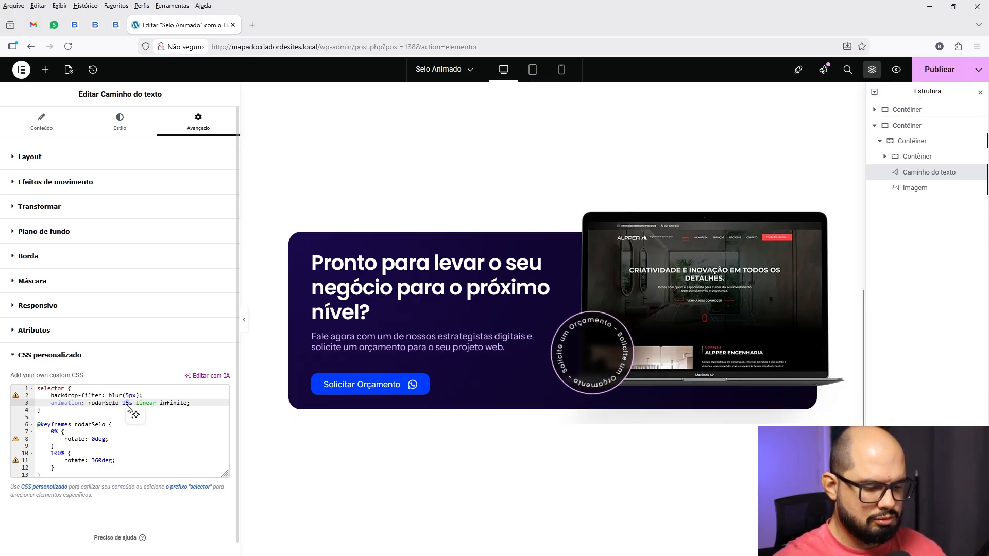
pyautogui.press('BackSpace')
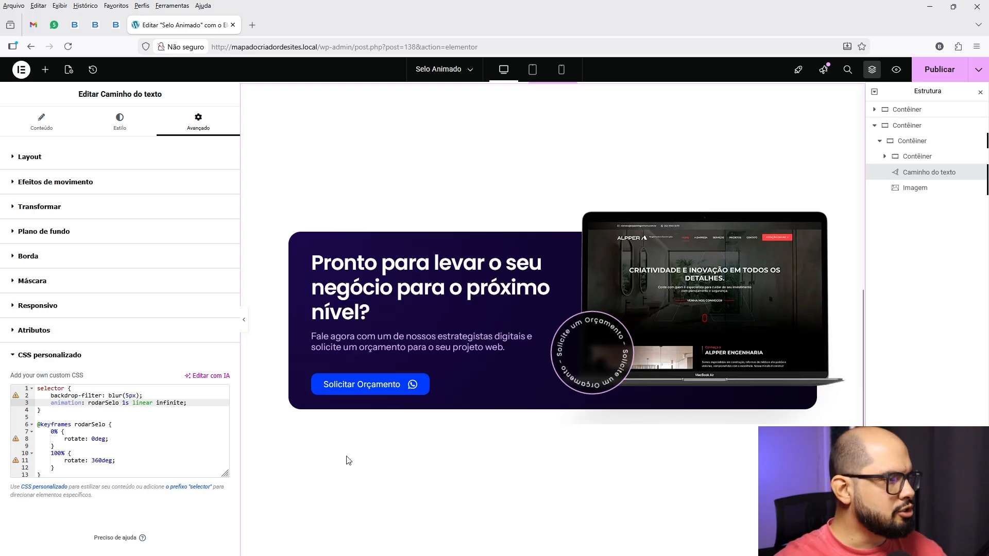
pyautogui.write('5')
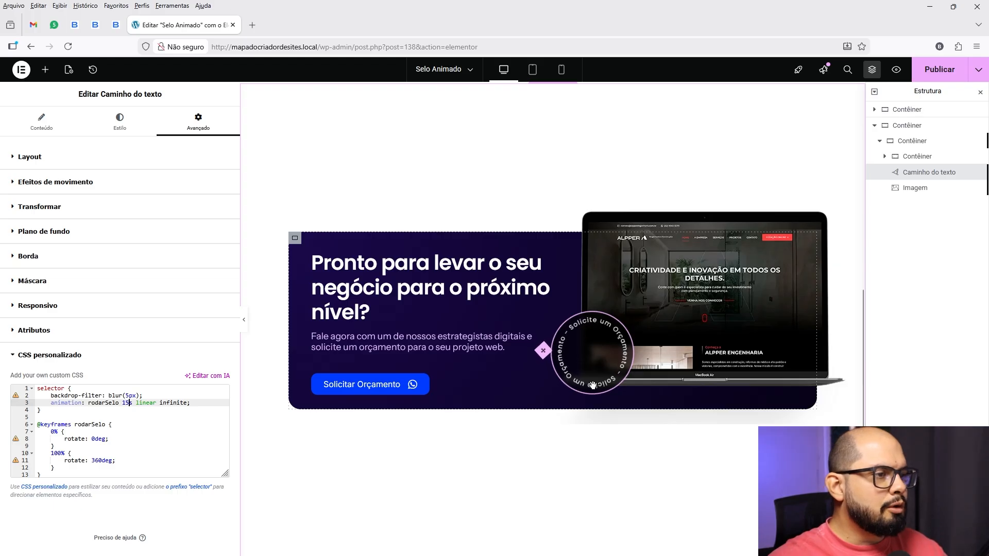
# Step: Add an Ícone widget after the circular text path and replace its star with the plain WhatsApp icon from the icon library
pyautogui.click(45, 72)
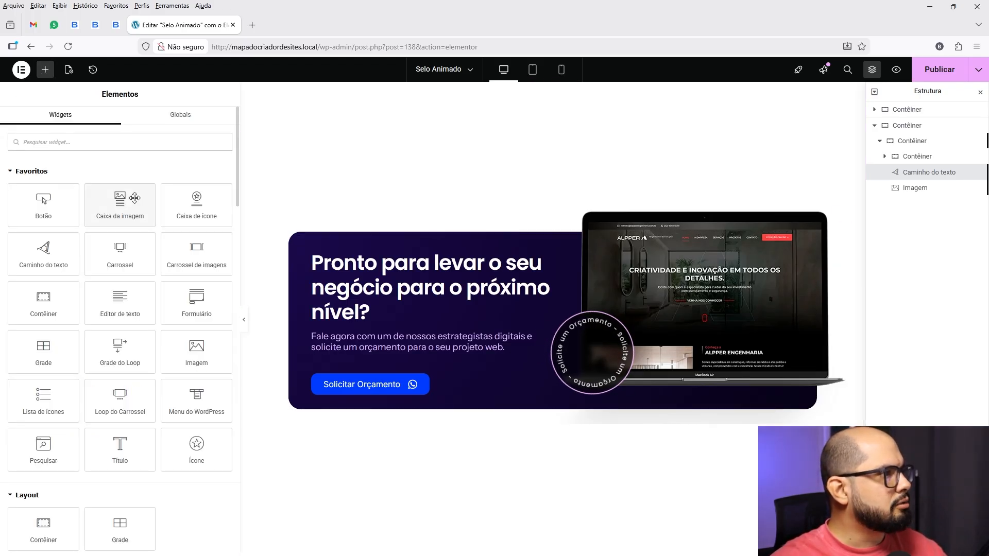
pyautogui.click(201, 454)
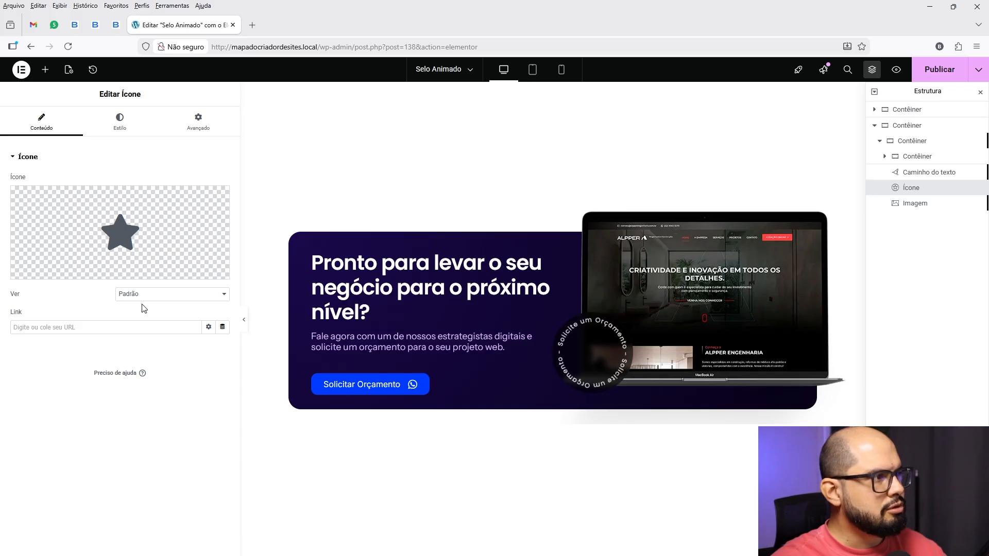
pyautogui.click(149, 266)
pyautogui.click(572, 148)
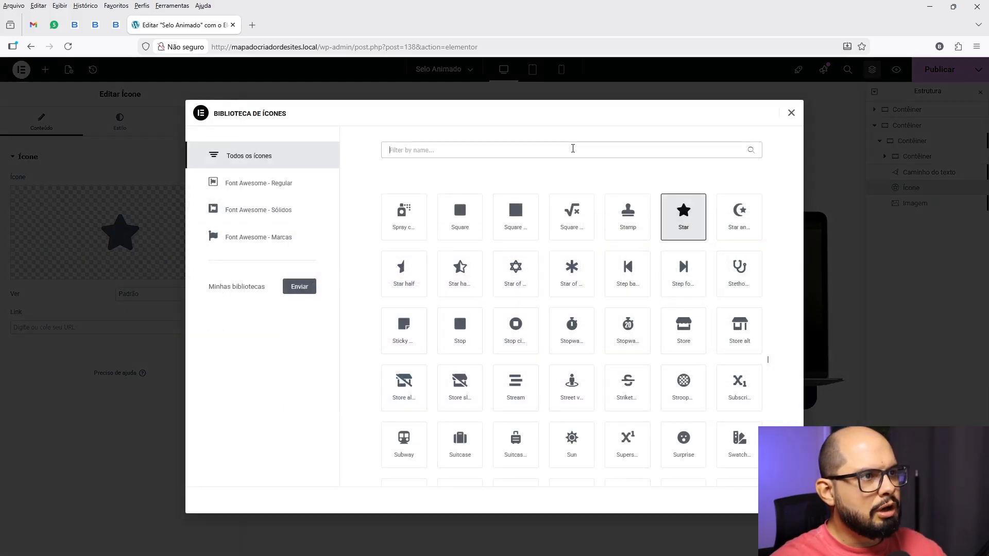
pyautogui.write('what')
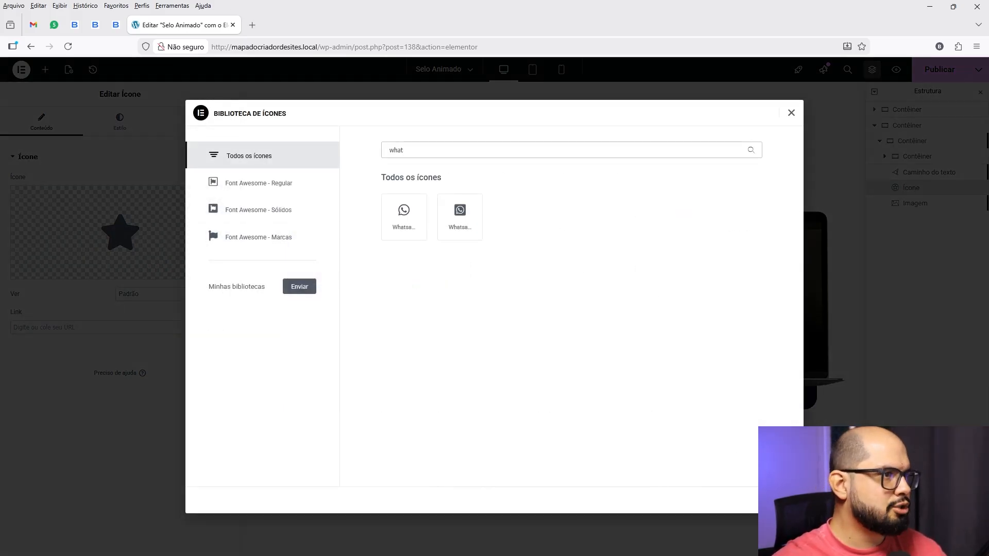
pyautogui.click(399, 214)
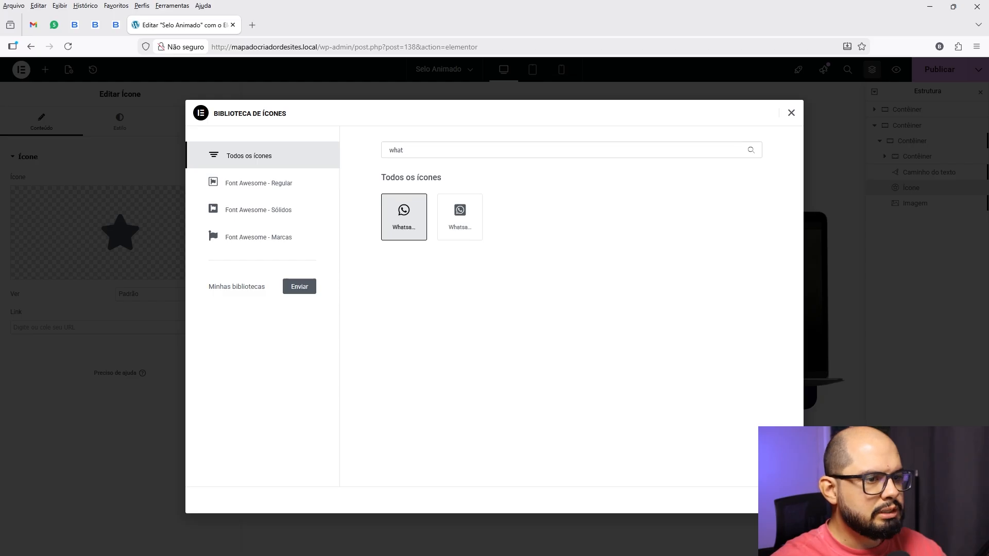
pyautogui.click(778, 500)
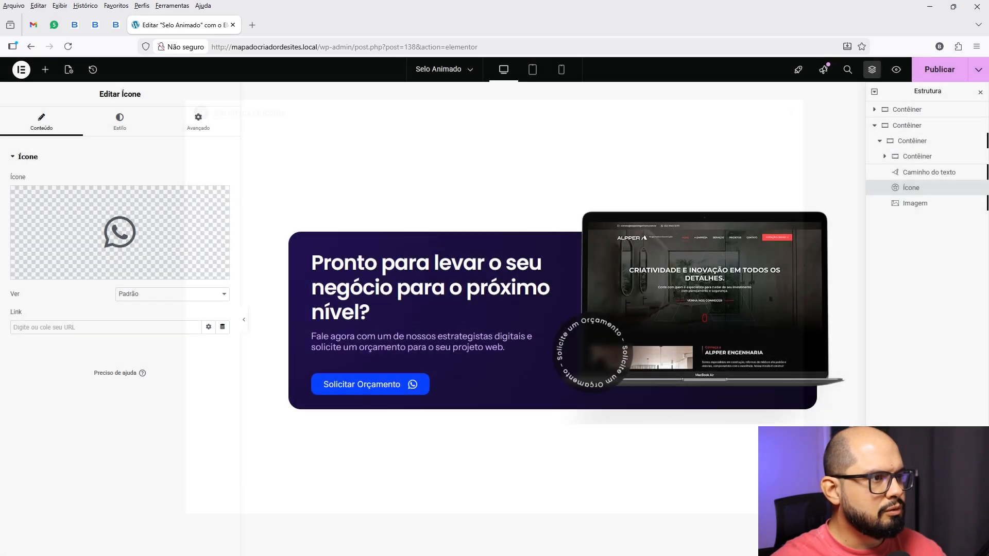
# Step: Set the WhatsApp icon's primary colour to #ffffff and move the icon above Caminho do texto in the structure
pyautogui.click(107, 122)
pyautogui.click(223, 224)
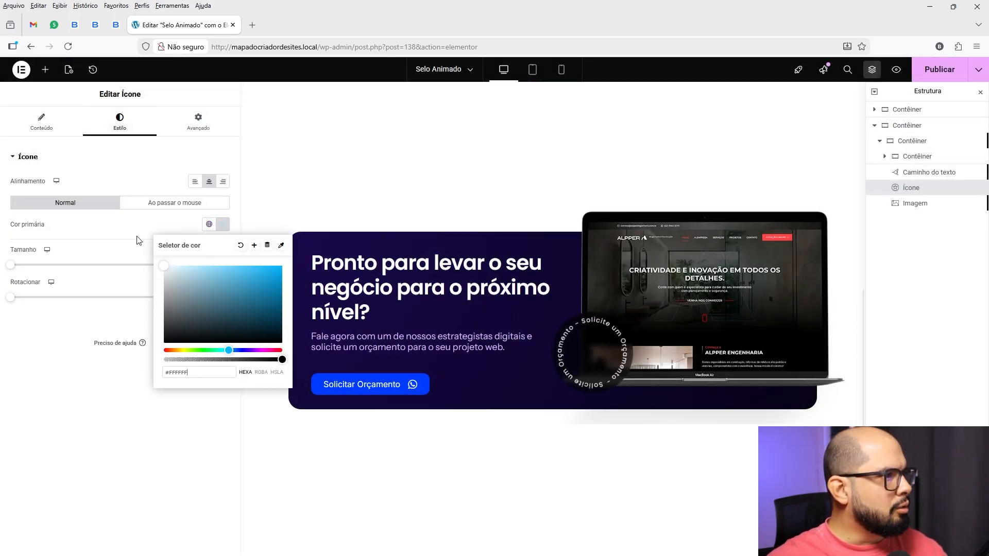
pyautogui.click(111, 221)
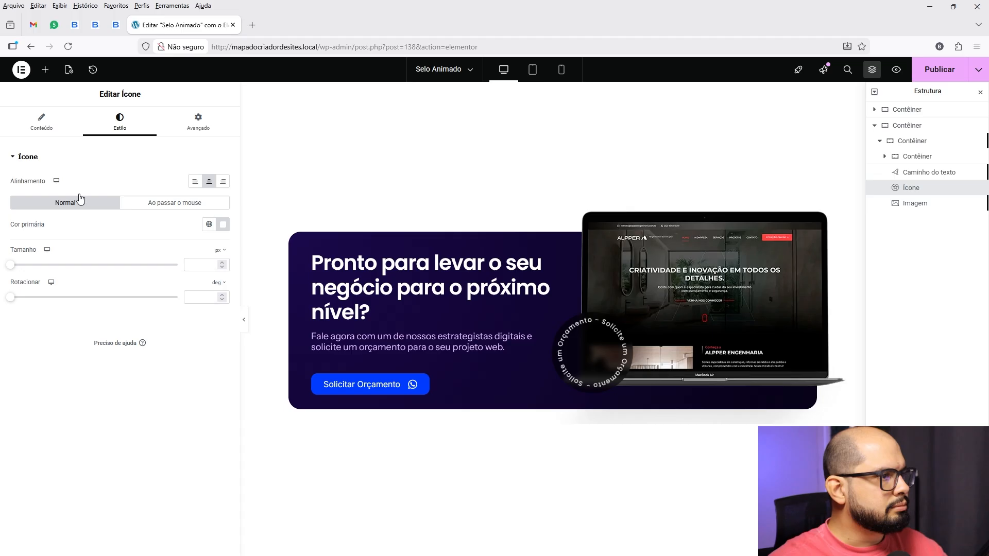
pyautogui.click(35, 125)
pyautogui.moveTo(909, 188); pyautogui.dragTo(910, 170)
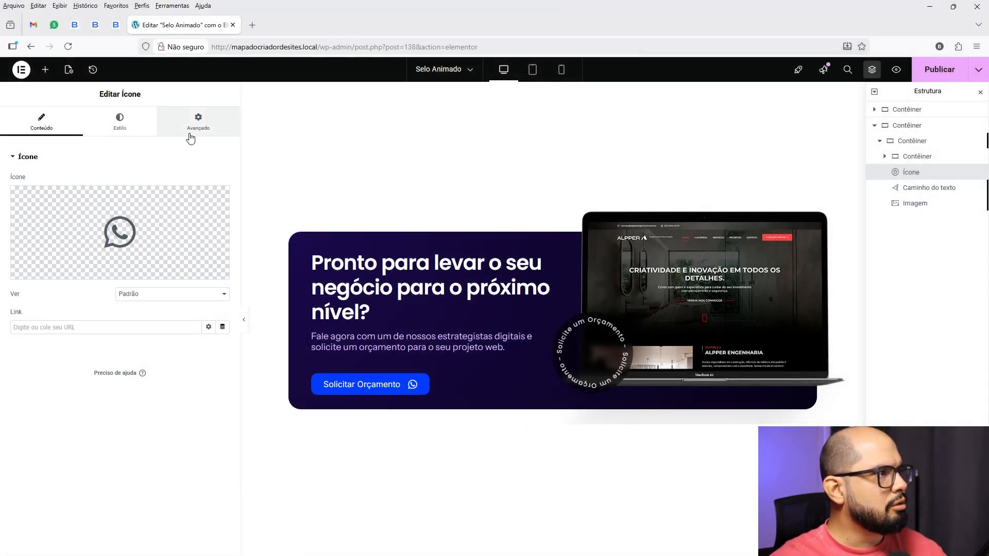
# Step: Set the icon's position to Absoluto and place it at the seal's centre, offset about 569 px horizontally and 208 px vertically
pyautogui.click(190, 134)
pyautogui.click(130, 390)
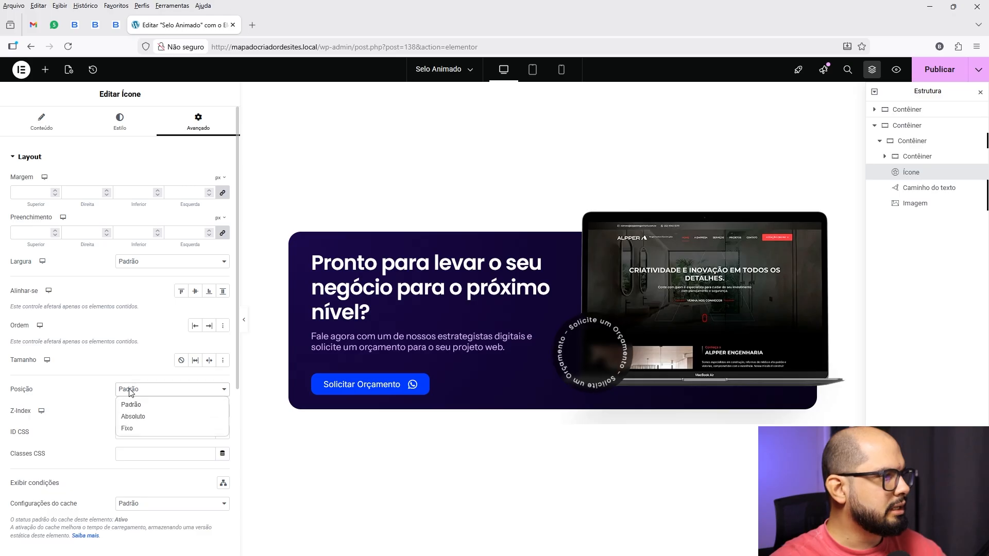
pyautogui.click(135, 416)
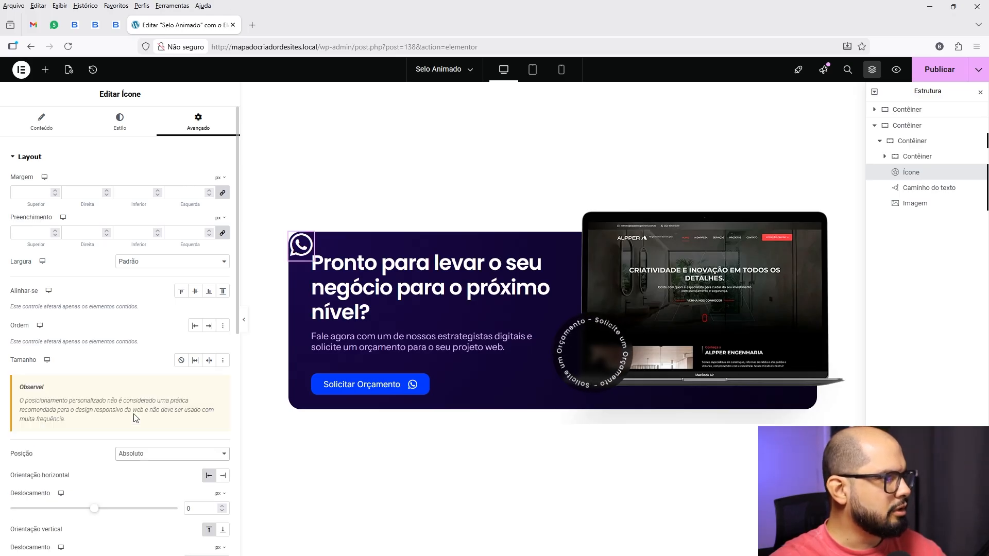
pyautogui.moveTo(303, 249); pyautogui.dragTo(594, 358)
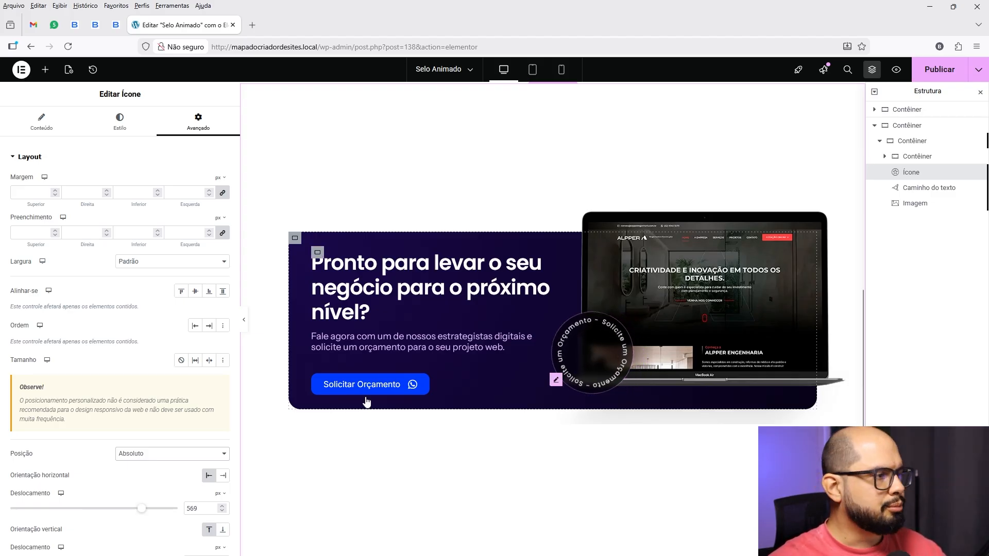
pyautogui.scroll(-3, 143, 461)
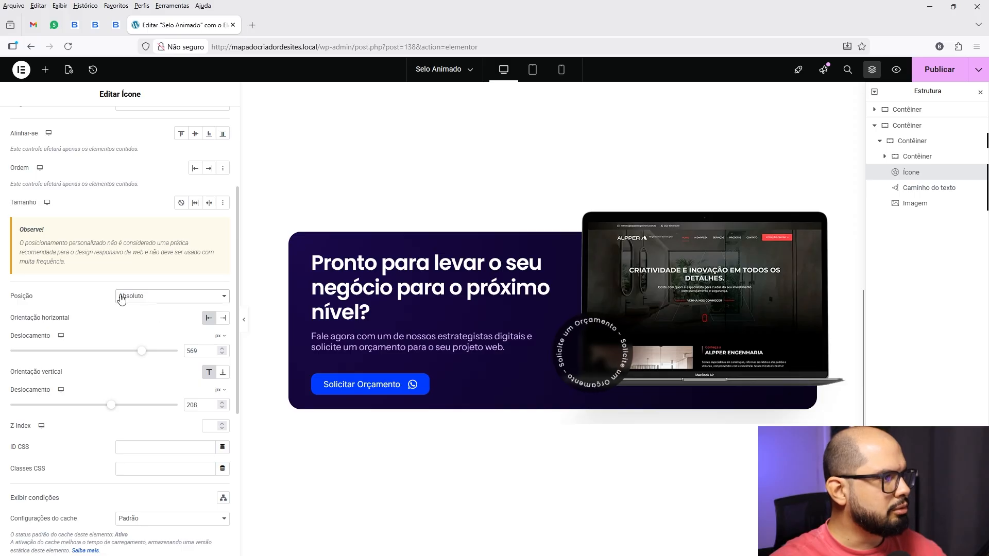
# Step: Set the WhatsApp icon's Z-Index to 6, nudge its horizontal offset to 565 px and preview the seal without the editor panels
pyautogui.scroll(3, 123, 301)
pyautogui.scroll(-4, 132, 309)
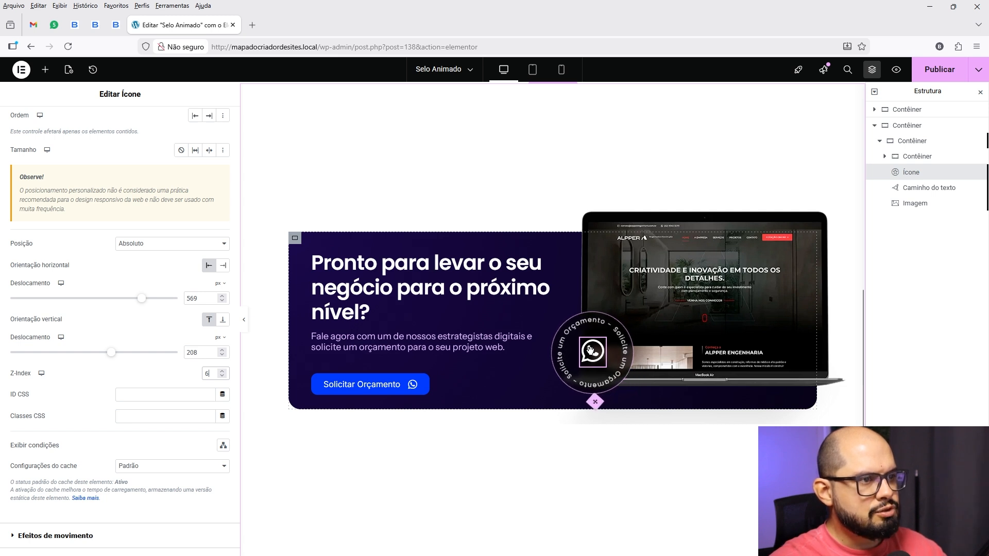
pyautogui.moveTo(590, 351); pyautogui.dragTo(589, 351)
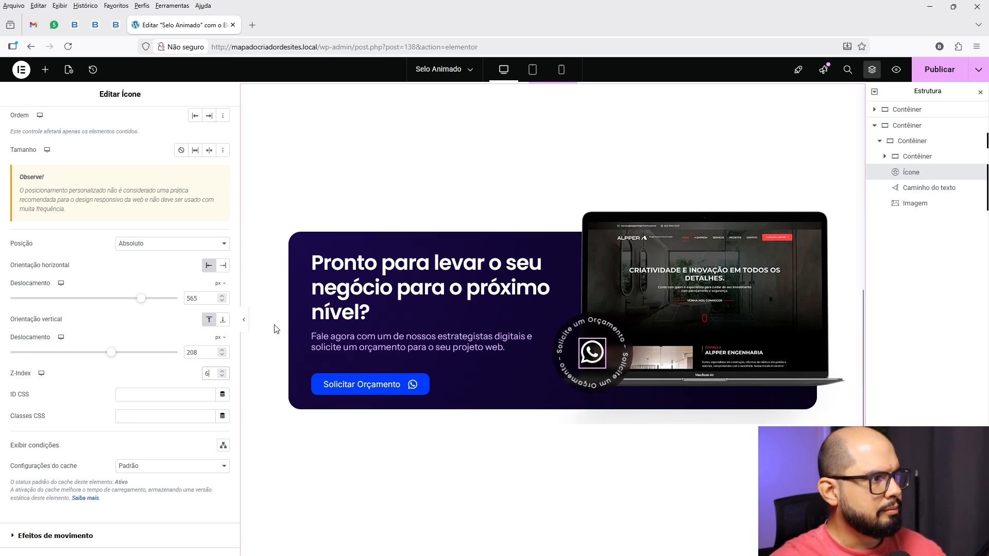
pyautogui.click(245, 326)
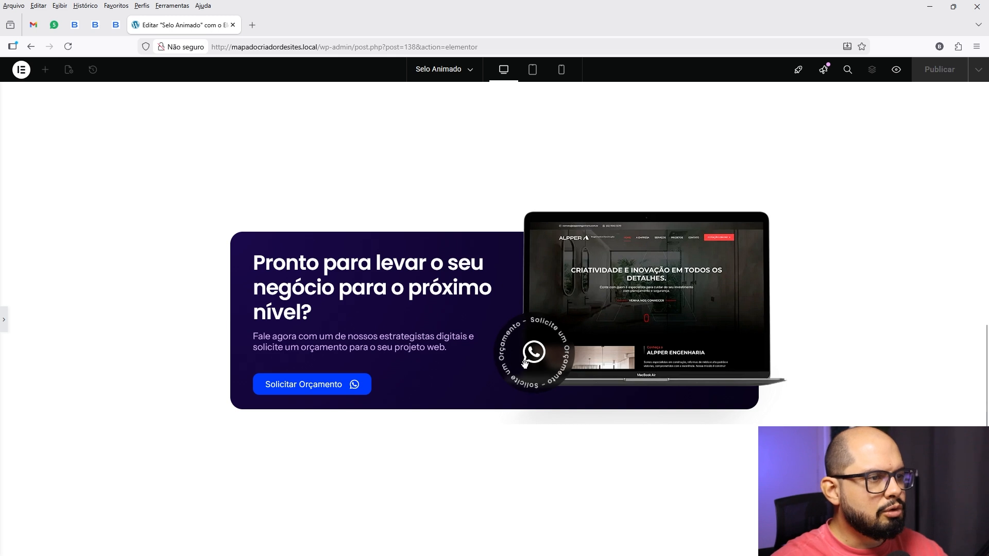
pyautogui.click(6, 326)
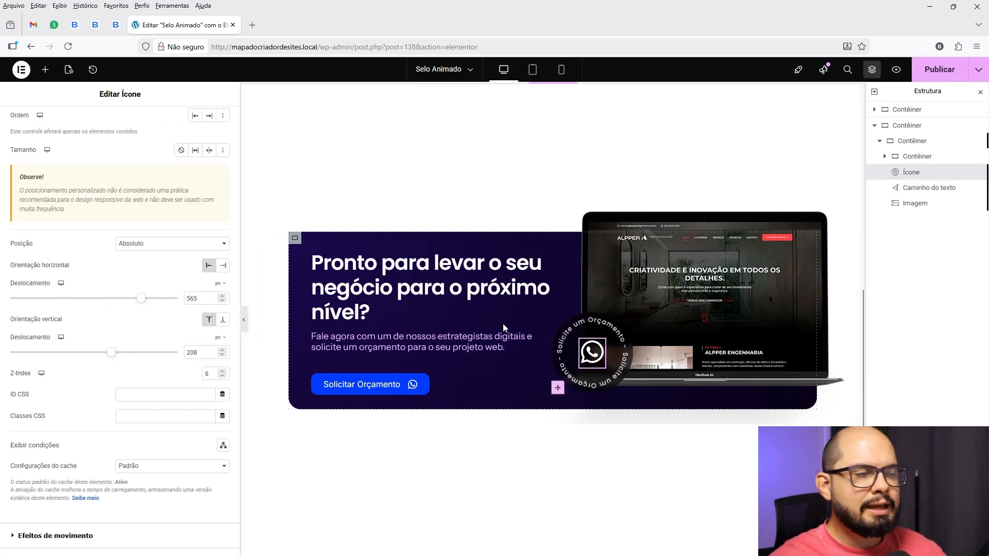
# Step: Locate the empty Link settings of the WhatsApp icon and of the circular text path
pyautogui.scroll(5, 24, 149)
pyautogui.click(41, 123)
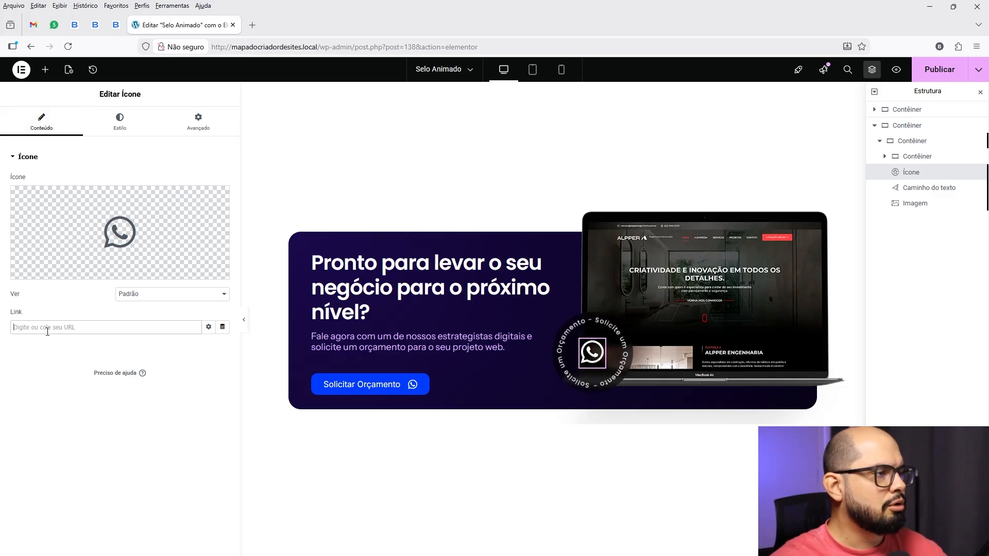
pyautogui.click(614, 331)
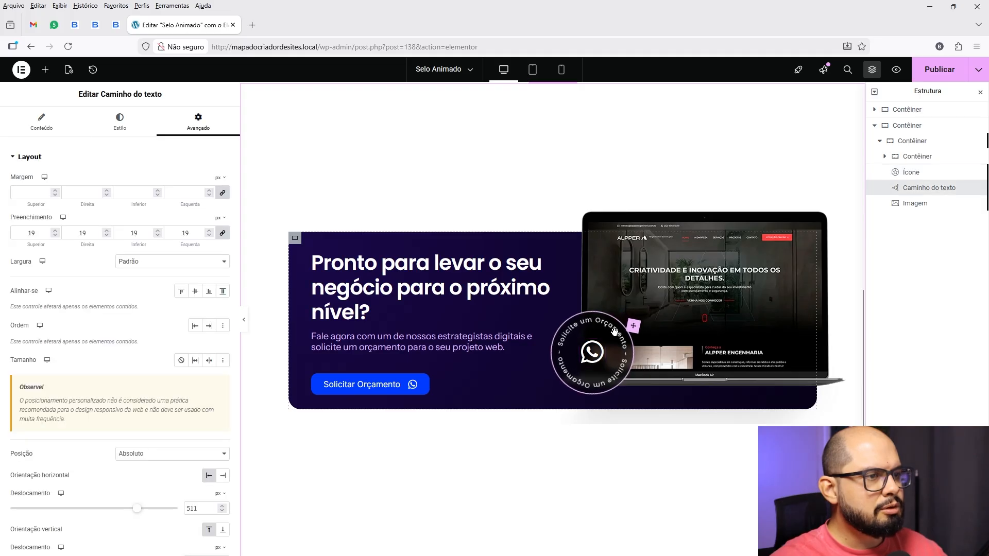
pyautogui.click(41, 123)
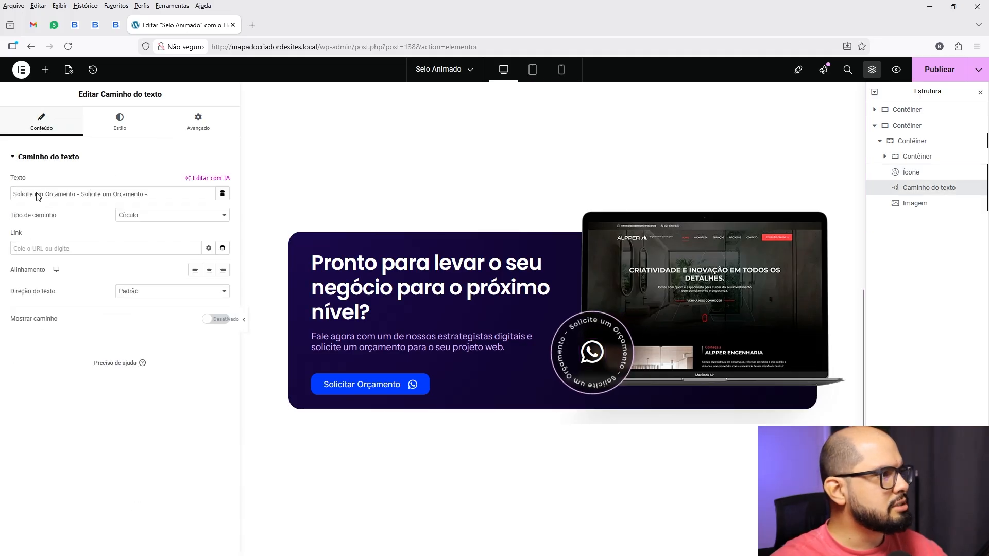
pyautogui.click(26, 253)
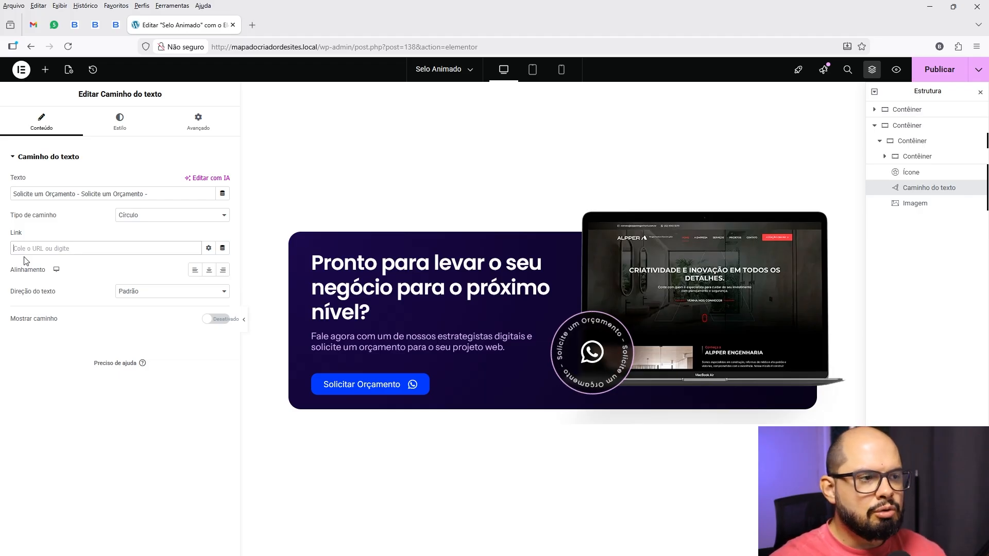
# Step: In the tablet layout, set the circular text path's size to 110 px
pyautogui.click(535, 75)
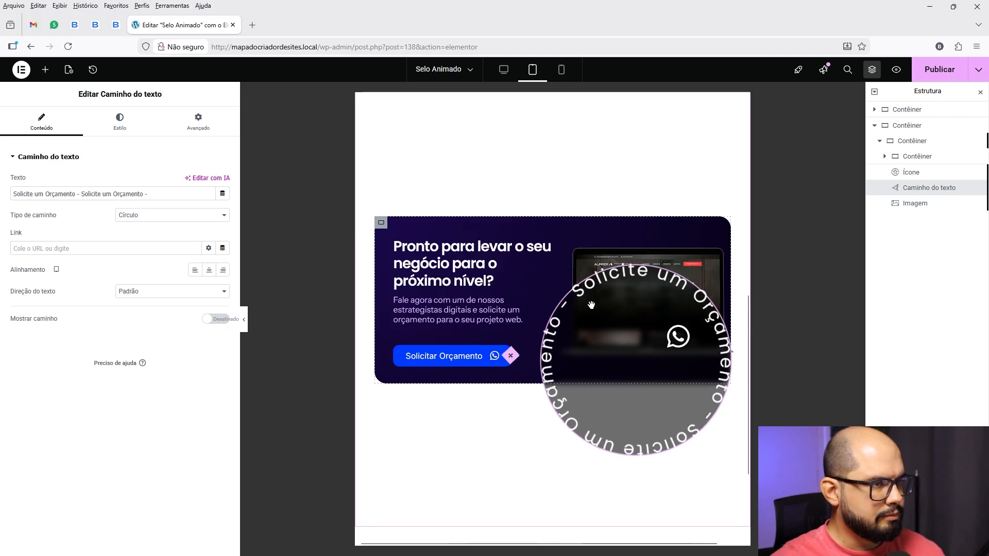
pyautogui.click(503, 71)
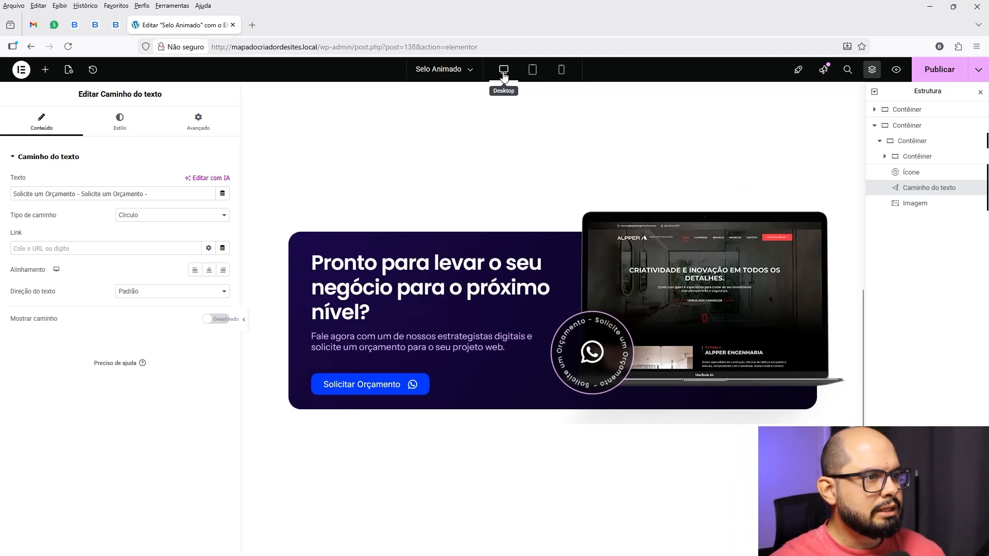
pyautogui.click(532, 70)
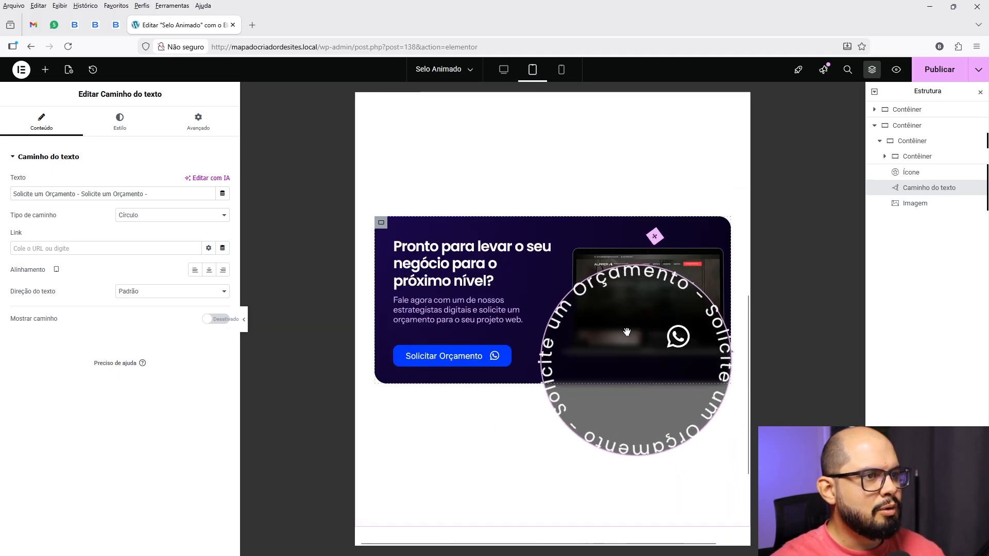
pyautogui.click(119, 124)
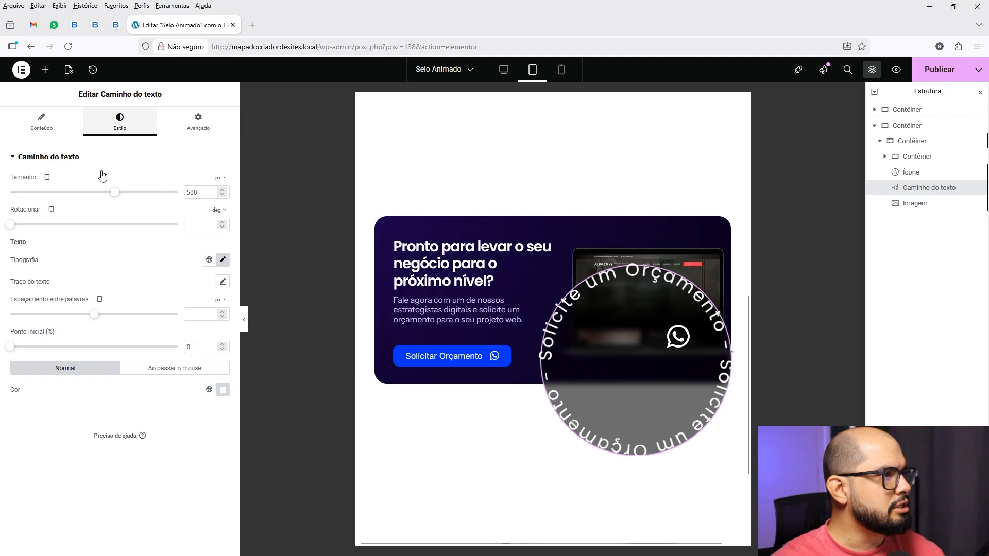
pyautogui.doubleClick(187, 193)
pyautogui.write('10')
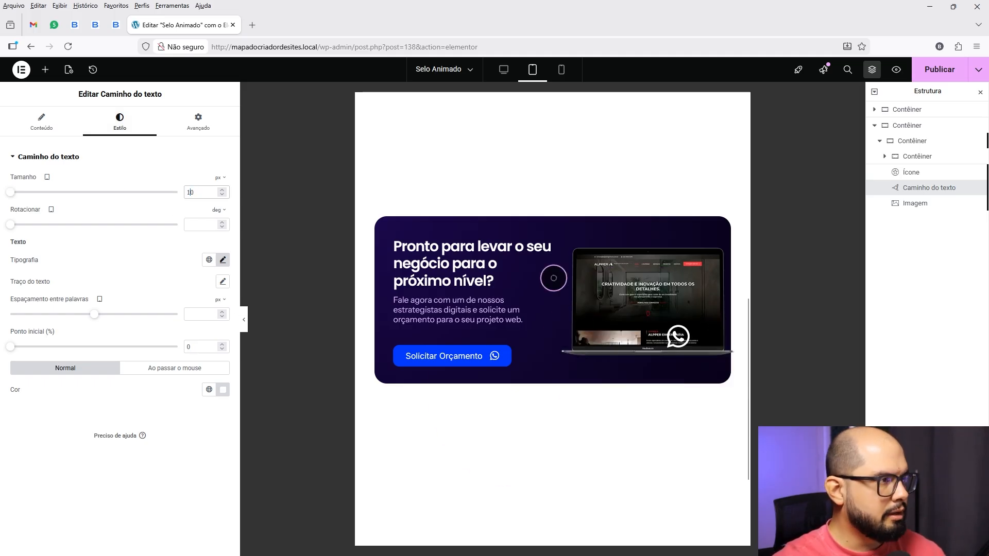
pyautogui.press('BackSpace')
pyautogui.write('10')
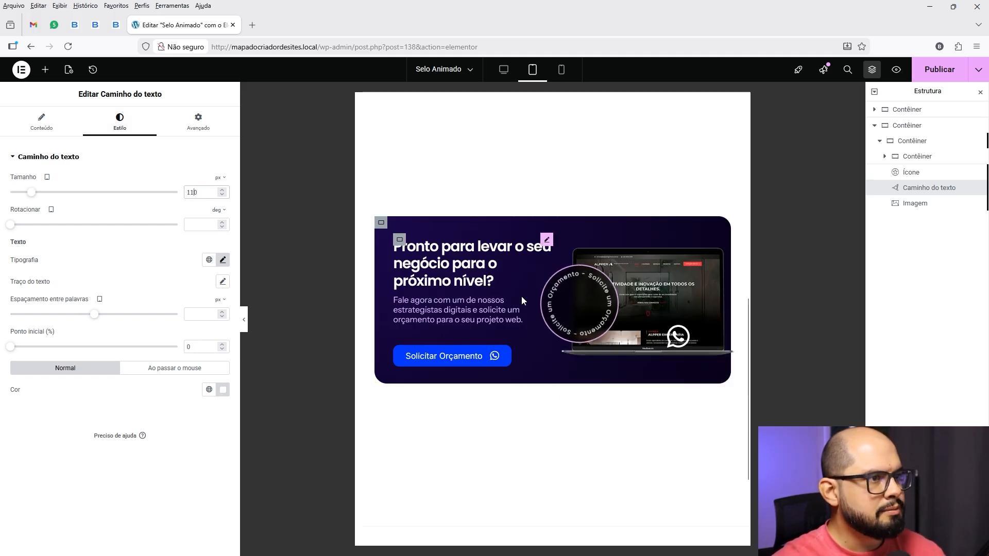
# Step: Reposition the circular text path on tablet with a horizontal offset of 317 px and a vertical offset of 151 px
pyautogui.click(198, 122)
pyautogui.scroll(-3, 172, 381)
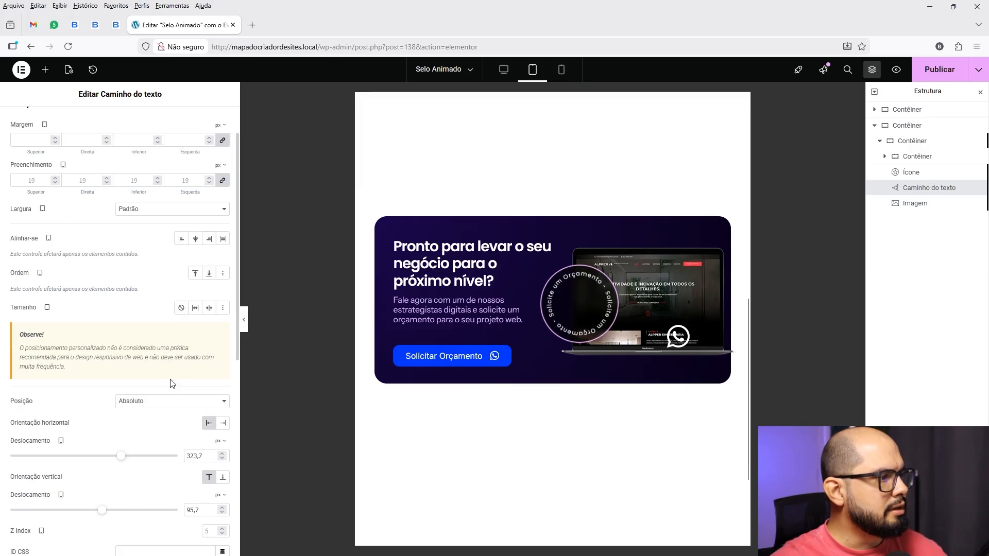
pyautogui.scroll(-2, 222, 381)
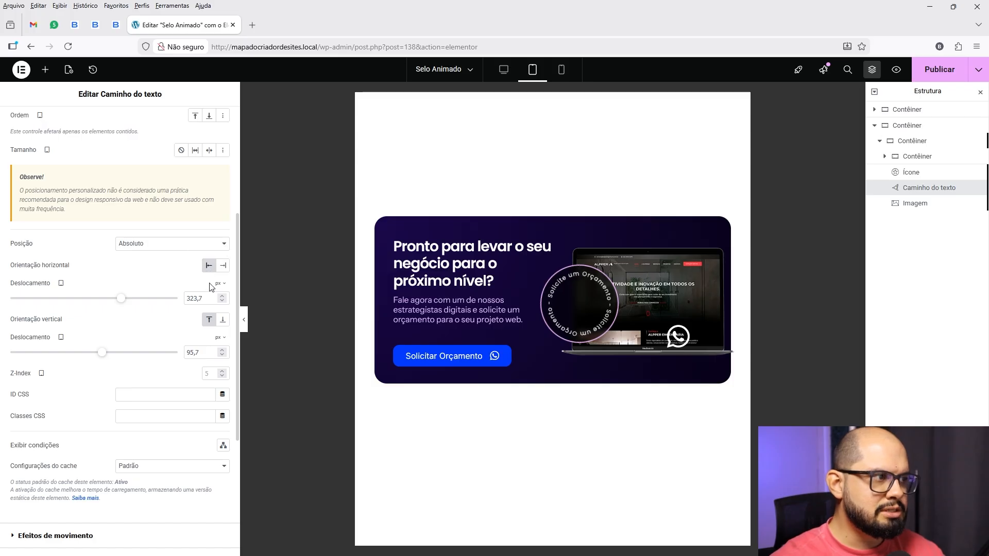
pyautogui.moveTo(121, 302); pyautogui.dragTo(119, 302)
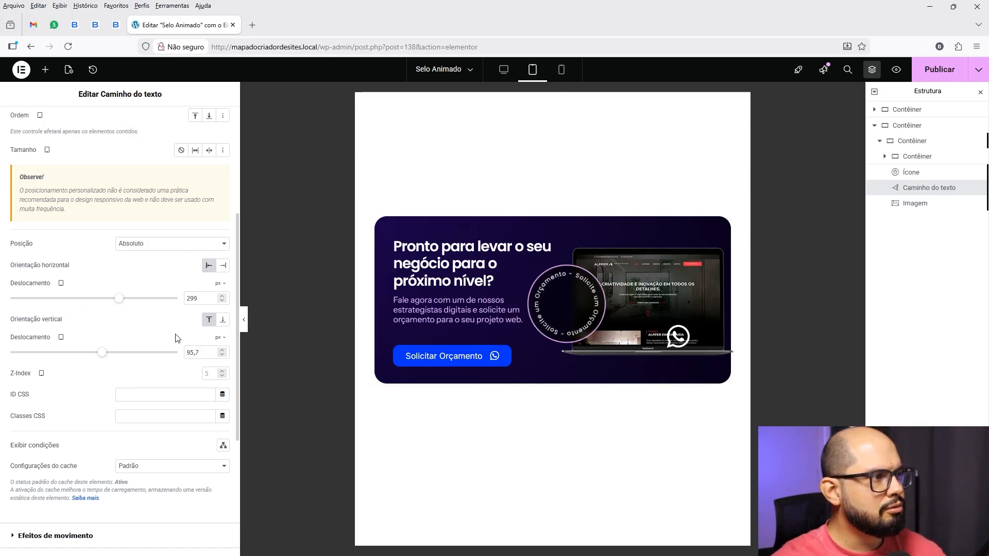
pyautogui.moveTo(103, 355); pyautogui.dragTo(106, 356)
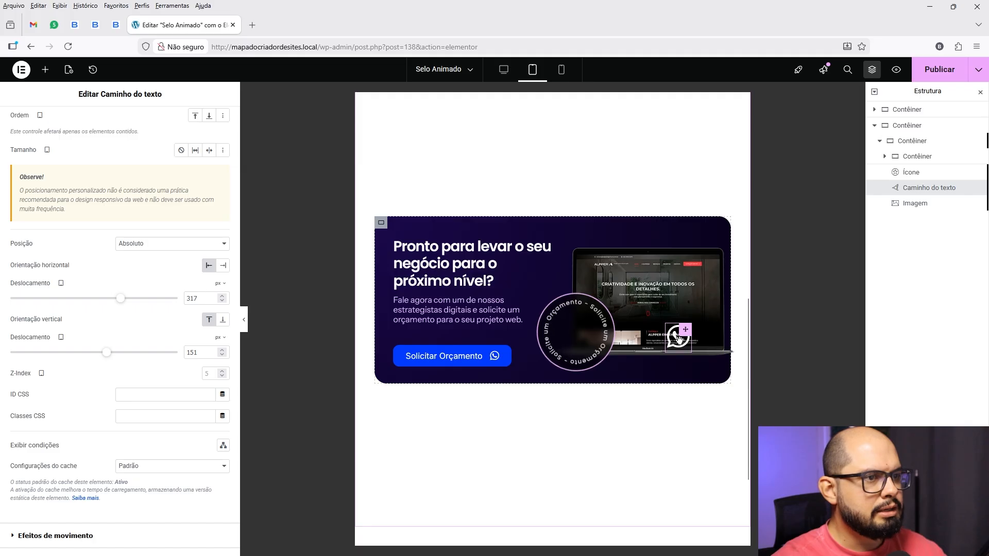
# Step: Move the WhatsApp icon to the seal's centre in the tablet layout and preview the banner without the editor panels
pyautogui.moveTo(679, 333); pyautogui.dragTo(581, 334)
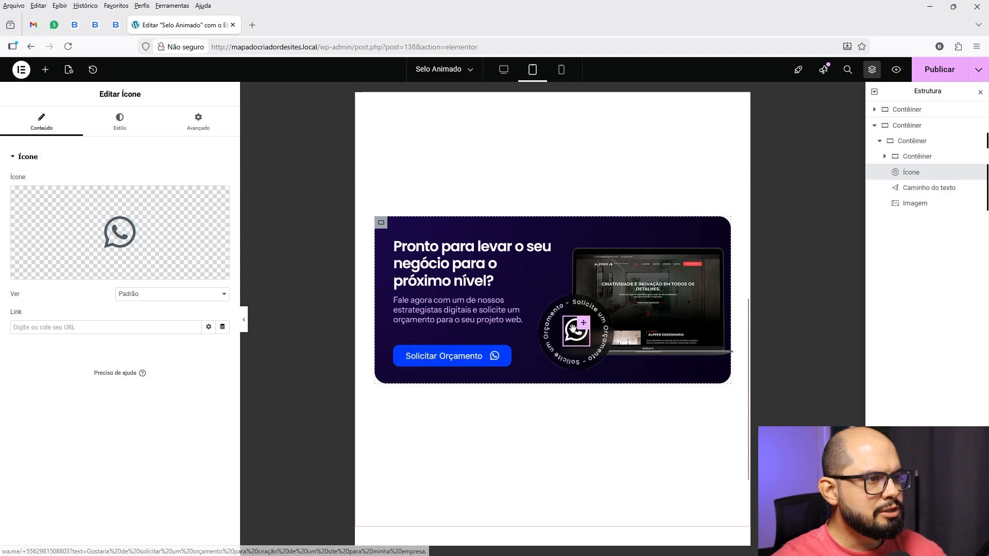
pyautogui.click(244, 324)
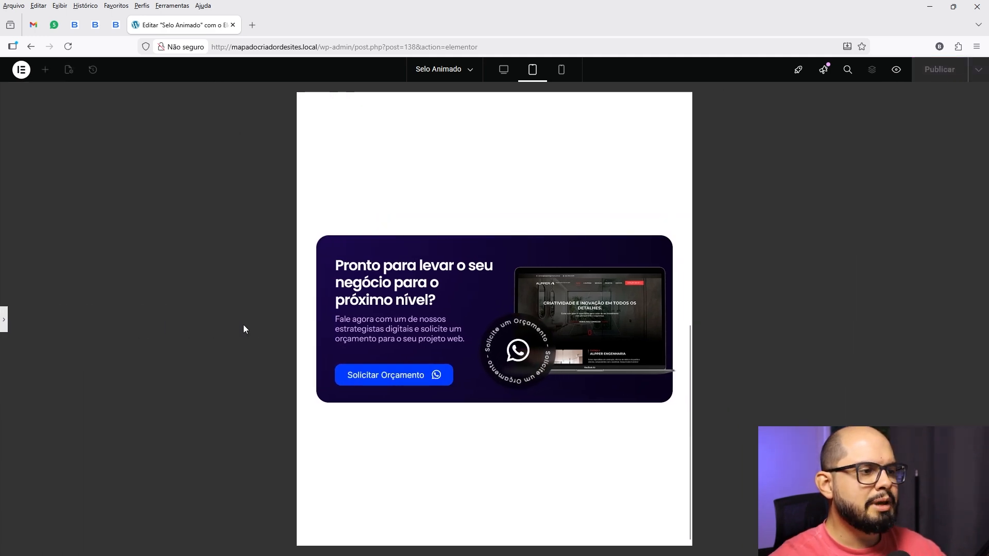
pyautogui.click(5, 326)
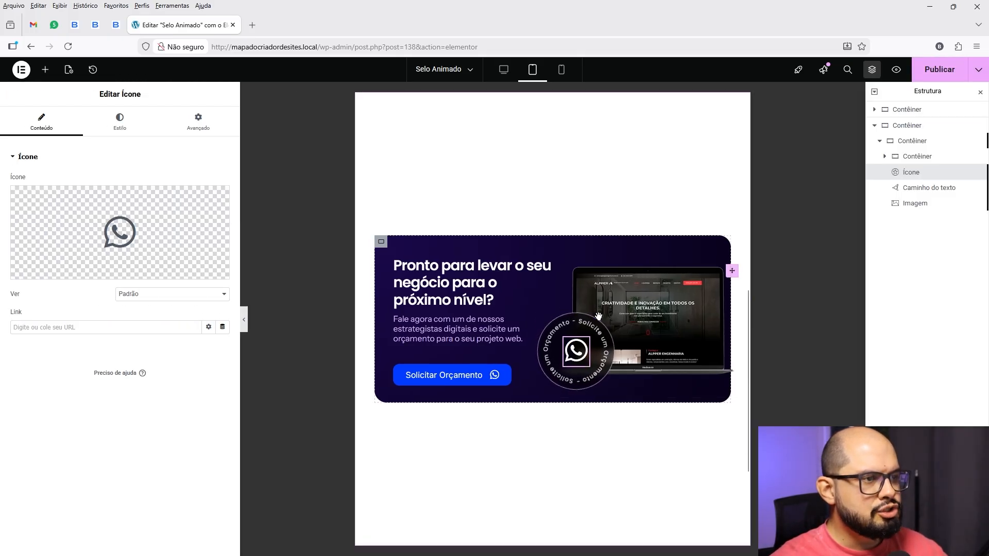
# Step: Review the icon's style and the circular text's typography on tablet, comparing the seal with the desktop layout
pyautogui.click(123, 124)
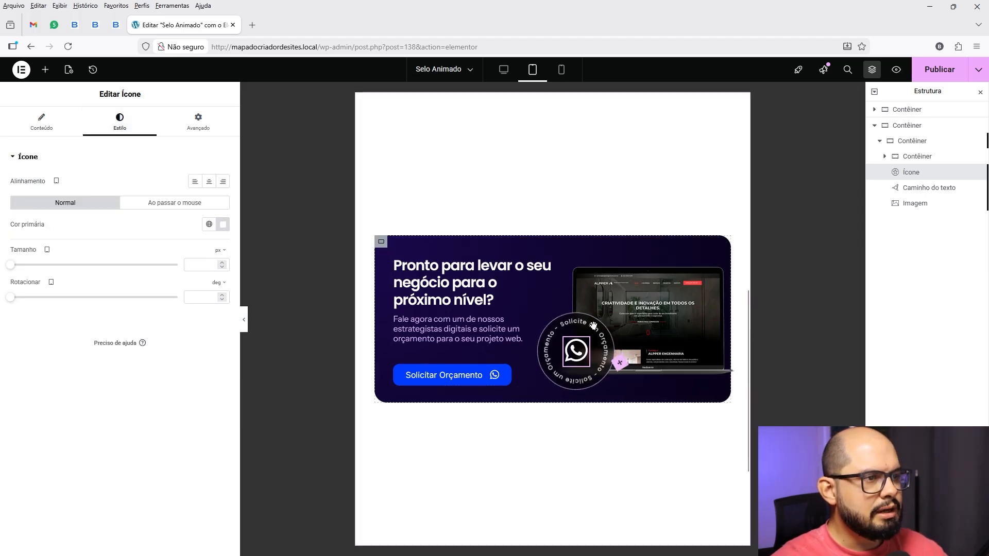
pyautogui.click(594, 325)
pyautogui.click(116, 124)
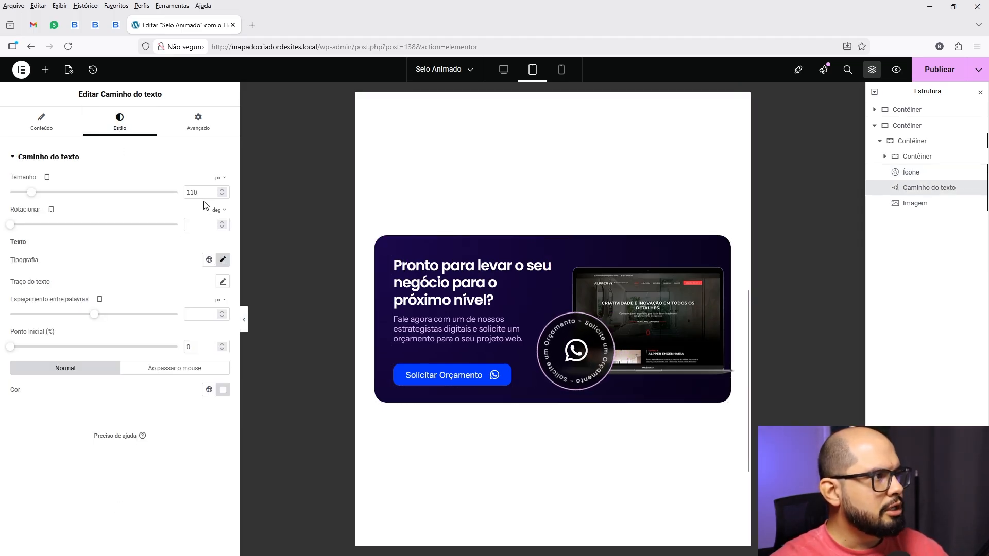
pyautogui.click(222, 259)
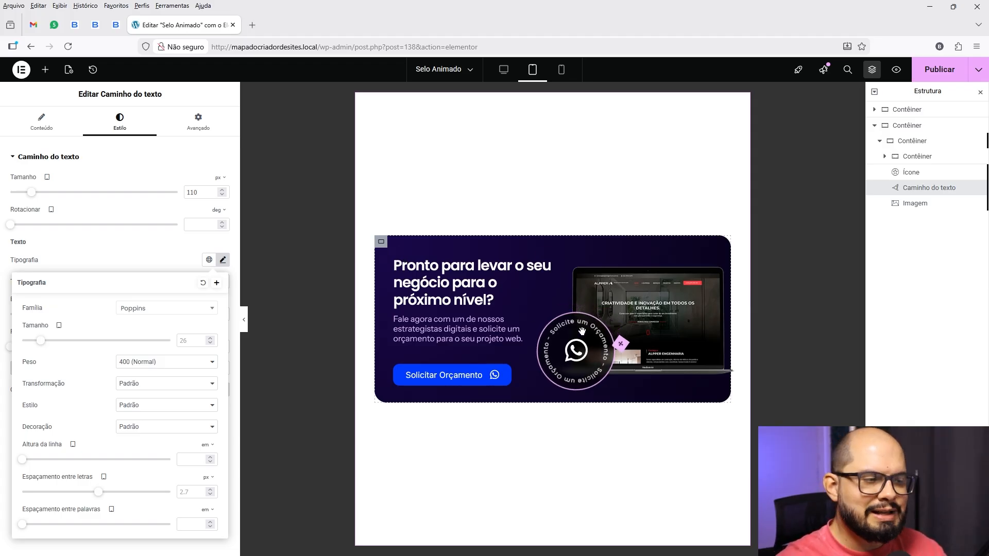
pyautogui.click(159, 252)
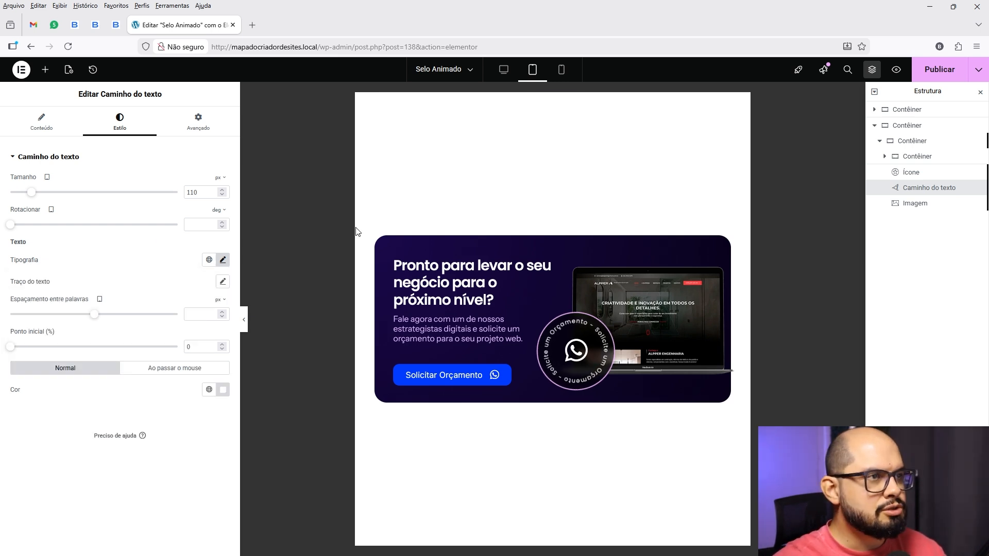
pyautogui.click(504, 70)
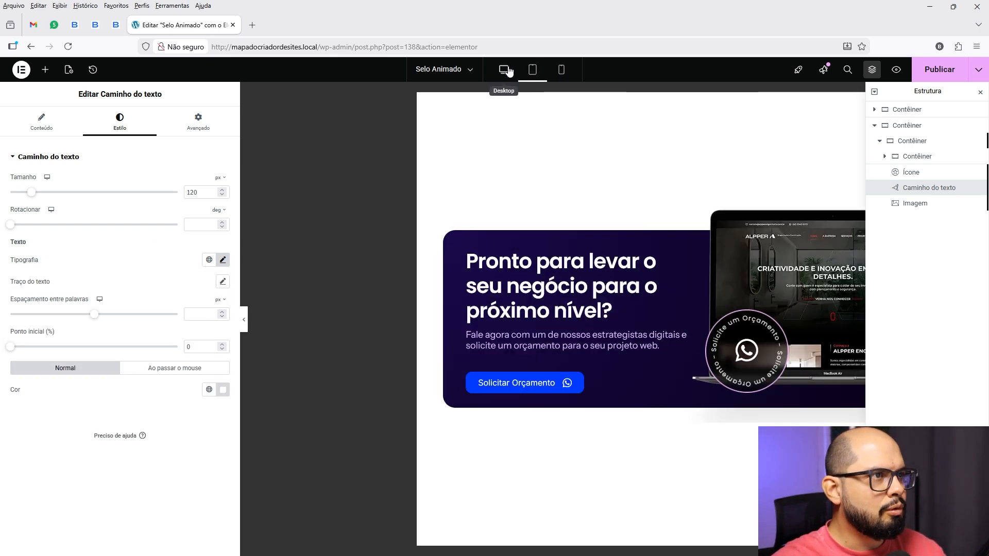
pyautogui.click(533, 73)
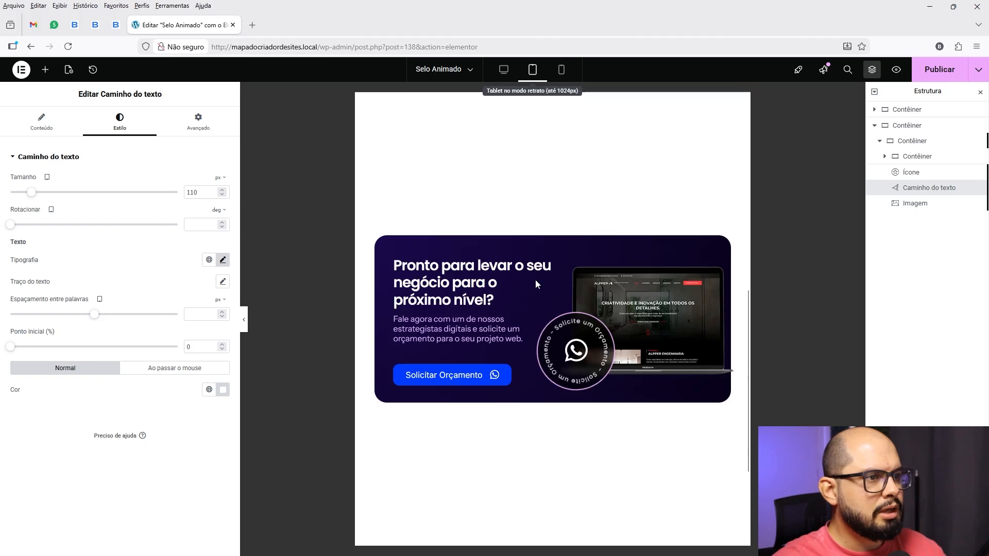
# Step: In the mobile layout, set the circular text path's size to 110 px and check its typography settings
pyautogui.click(562, 73)
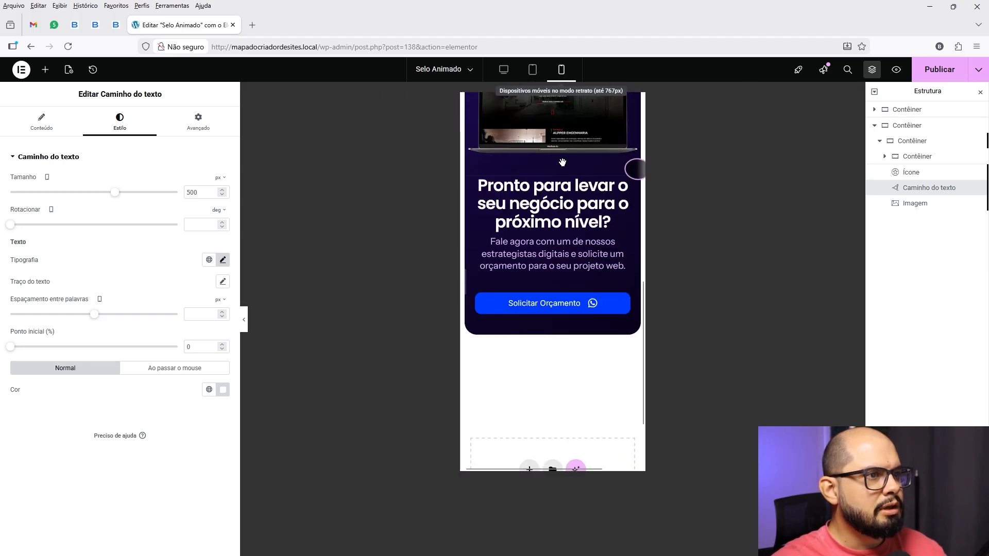
pyautogui.scroll(4, 592, 229)
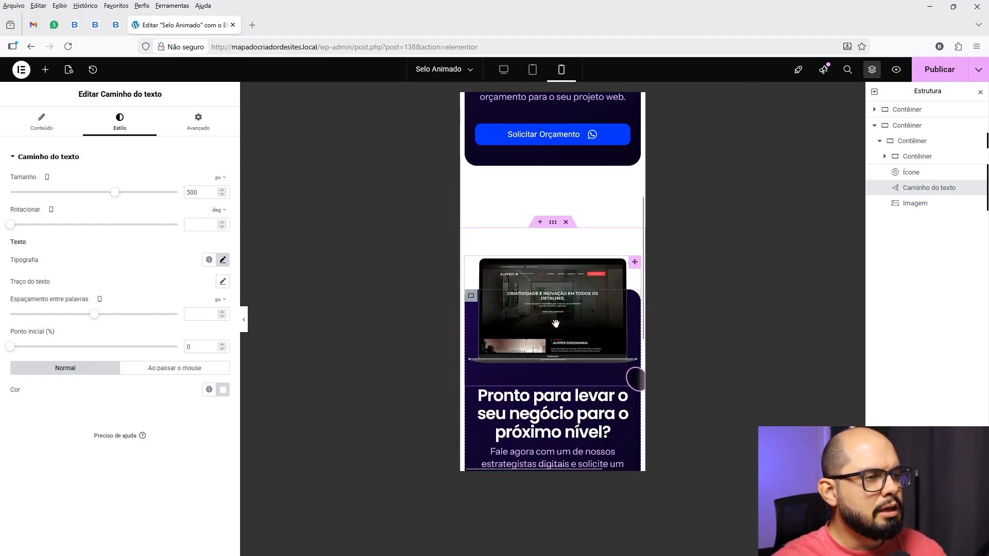
pyautogui.scroll(-3, 585, 370)
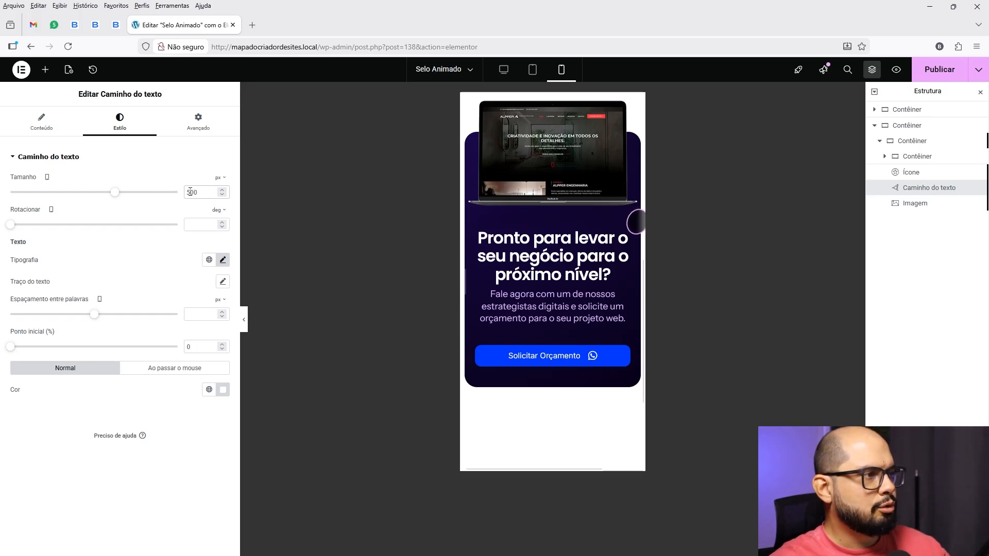
pyautogui.click(186, 192)
pyautogui.write('11')
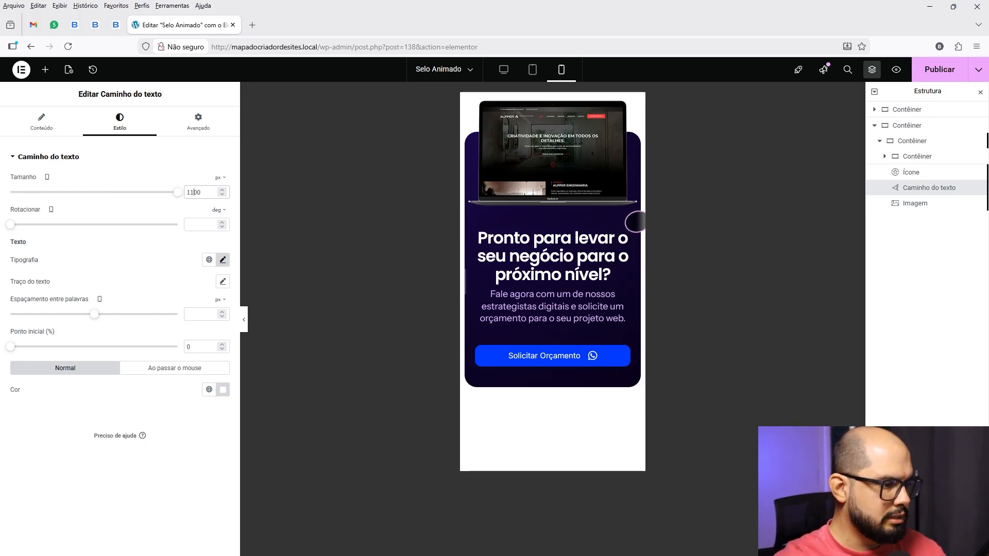
pyautogui.press('Delete')
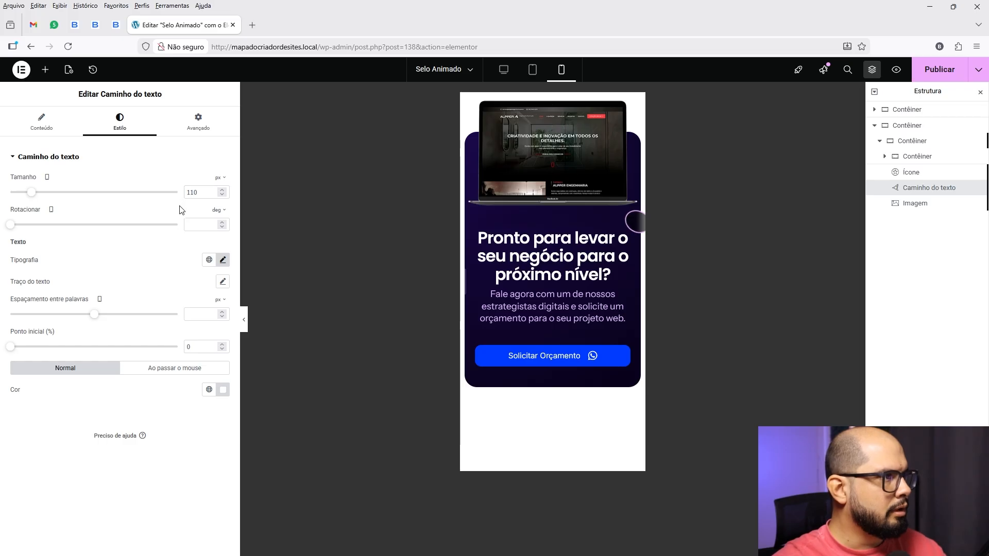
pyautogui.click(223, 260)
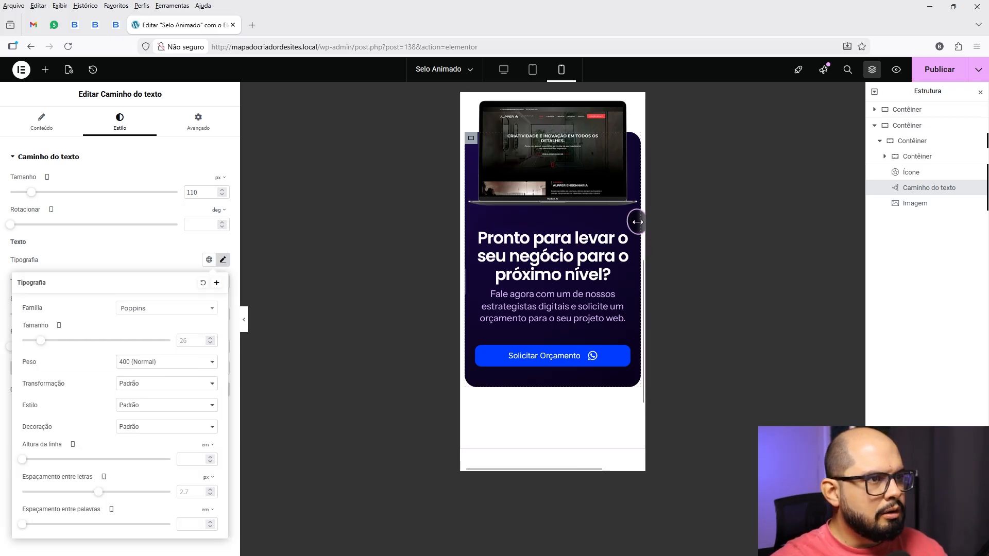
# Step: Reposition the circular text path on mobile over the laptop's lower-left area, with a horizontal offset of -29 px and a vertical offset of 34 px
pyautogui.click(199, 122)
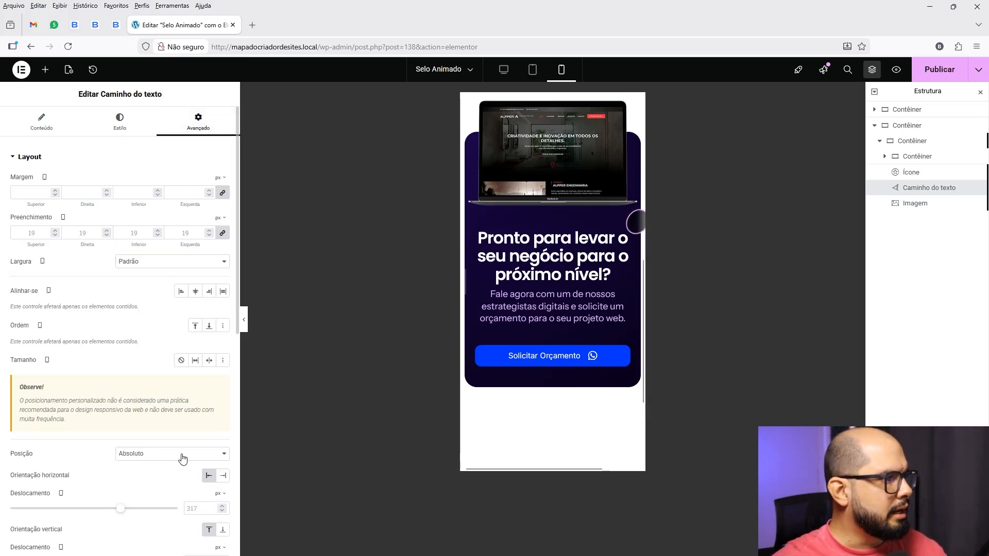
pyautogui.scroll(-2, 183, 402)
pyautogui.moveTo(124, 404); pyautogui.dragTo(100, 406)
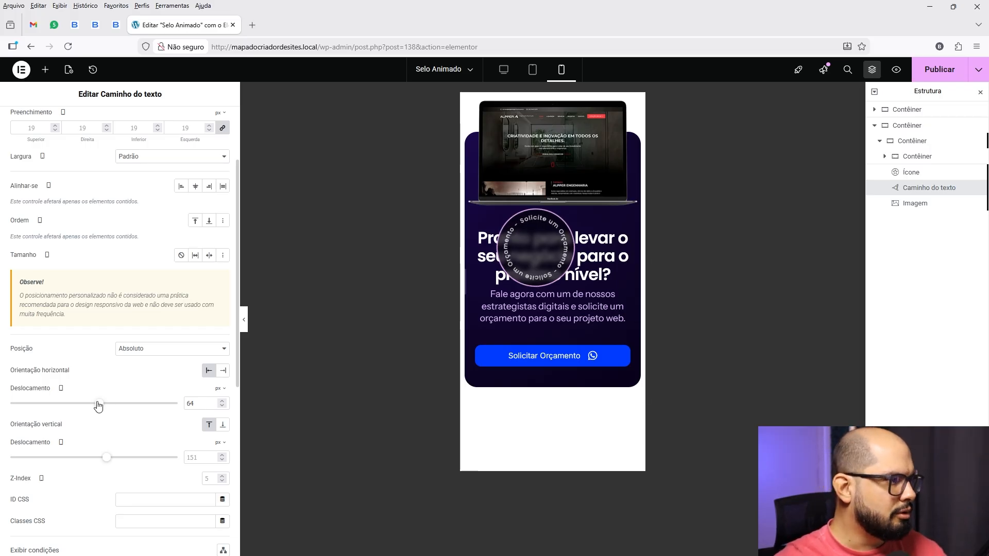
pyautogui.moveTo(98, 404)
pyautogui.mouseDown()
pyautogui.moveTo(122, 403)
pyautogui.moveTo(91, 407)
pyautogui.mouseUp()
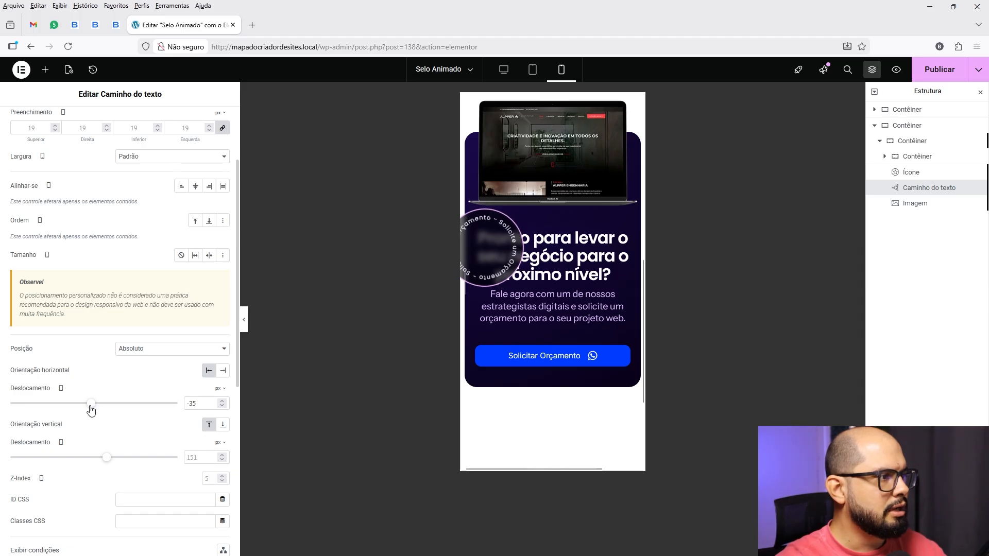
pyautogui.moveTo(91, 407); pyautogui.dragTo(91, 409)
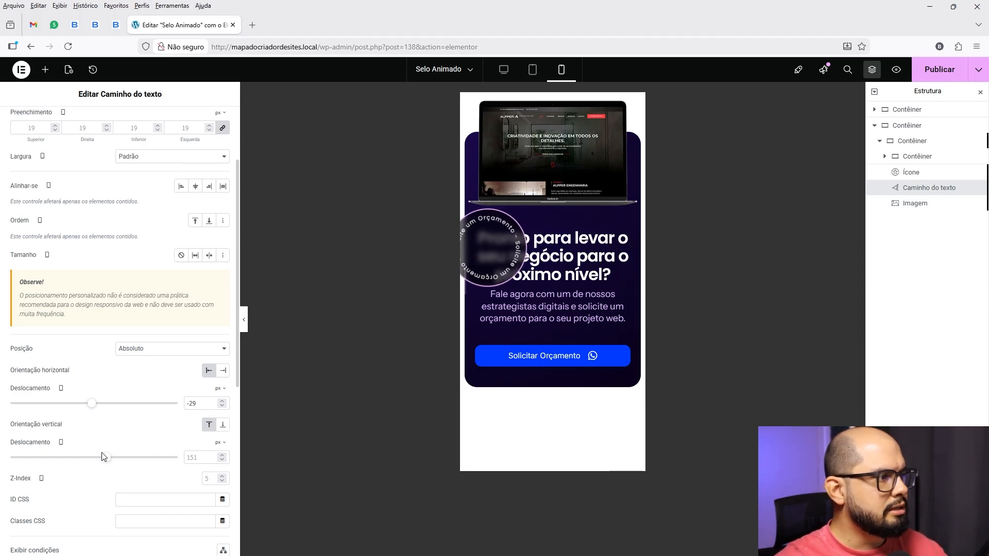
pyautogui.moveTo(104, 458); pyautogui.dragTo(97, 458)
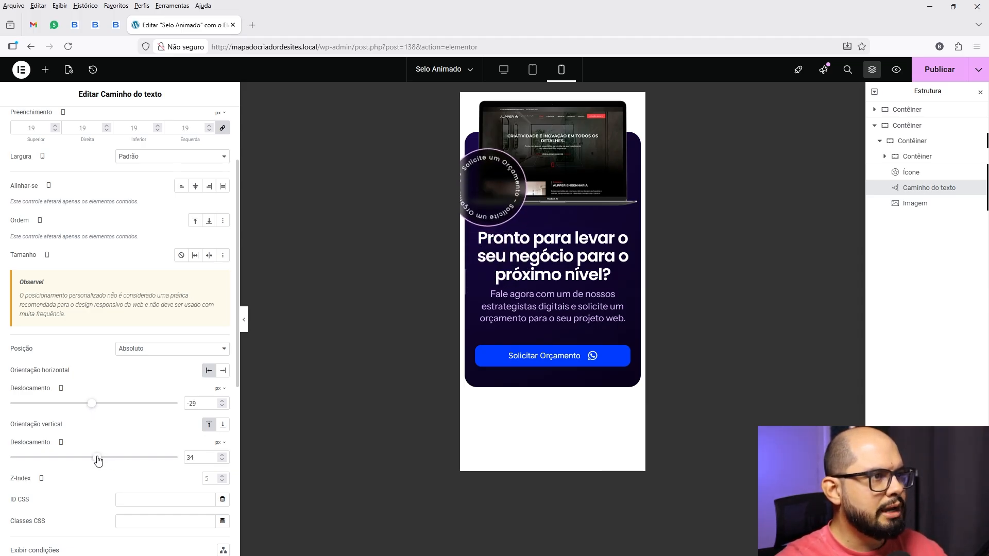
pyautogui.scroll(-4, 569, 337)
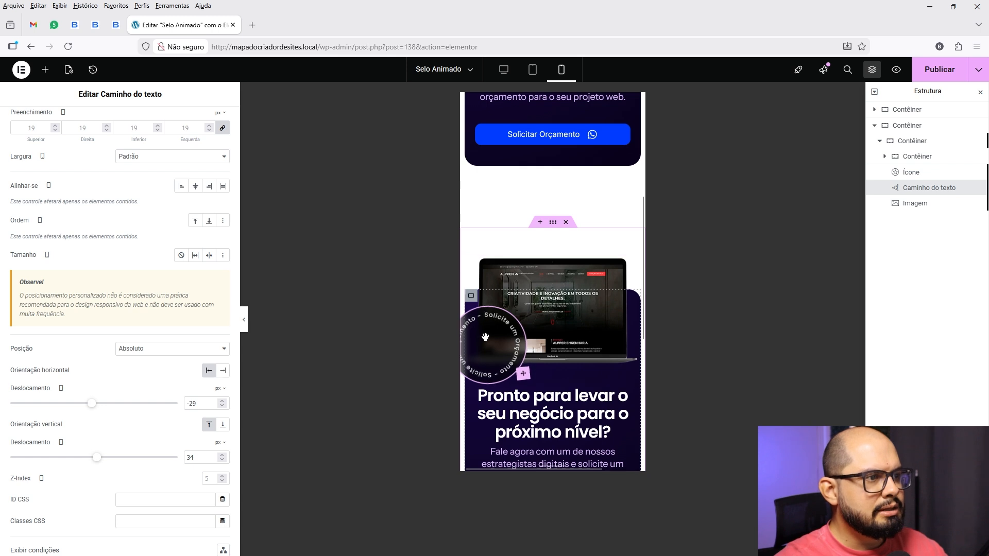
pyautogui.scroll(-2, 501, 302)
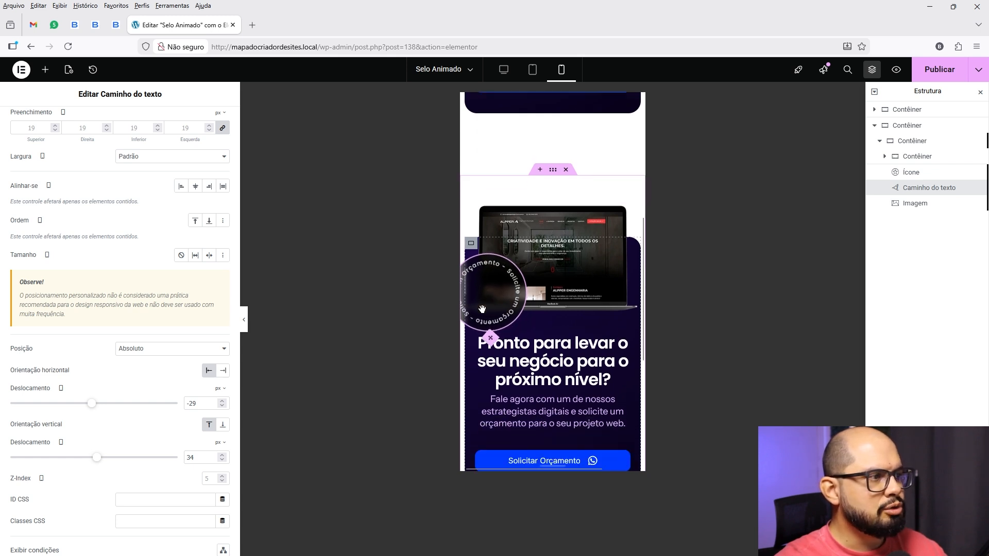
pyautogui.scroll(3, 183, 283)
# Step: Reduce the circular text path's mobile size to 75 px, trying 80 px first
pyautogui.click(118, 120)
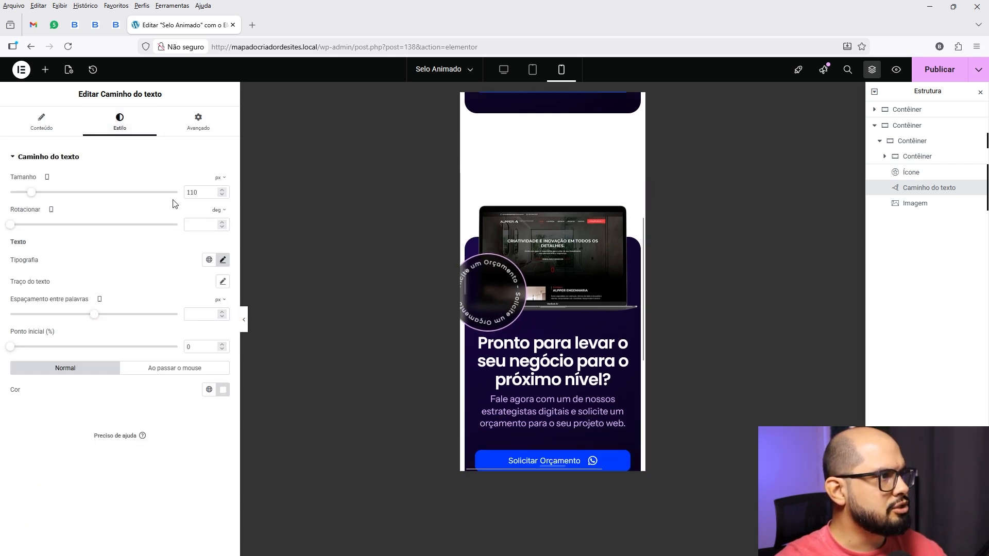
pyautogui.moveTo(194, 192); pyautogui.dragTo(173, 190)
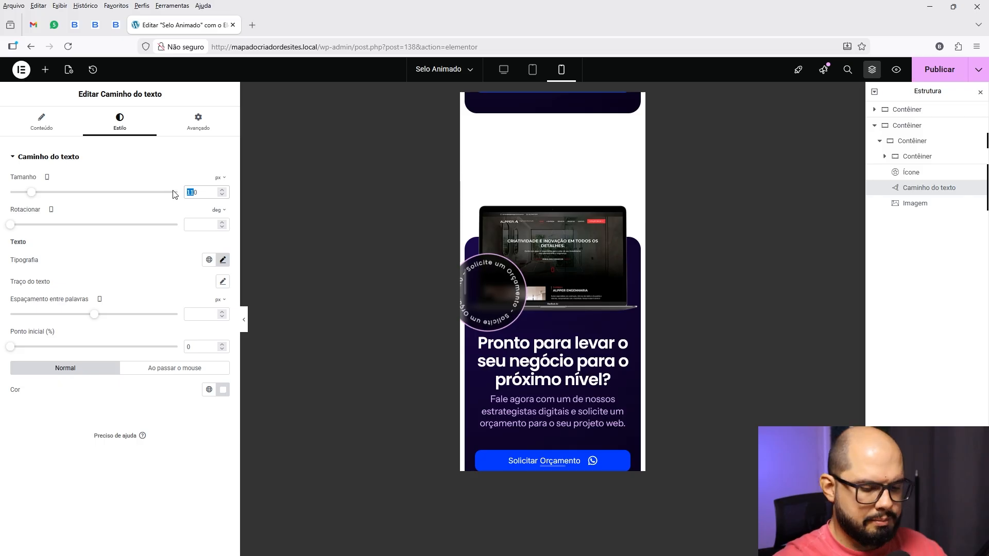
pyautogui.write('80')
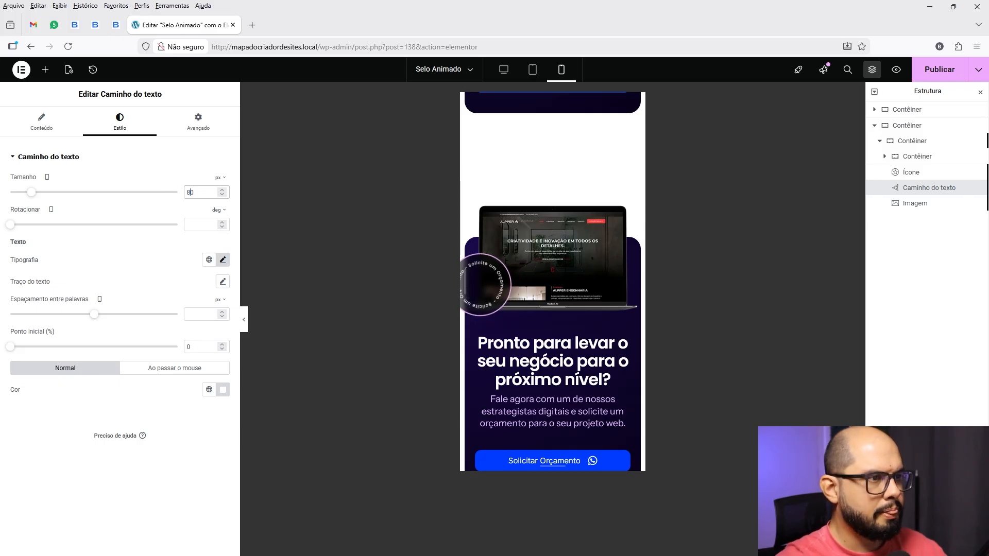
pyautogui.doubleClick(186, 193)
pyautogui.write('75')
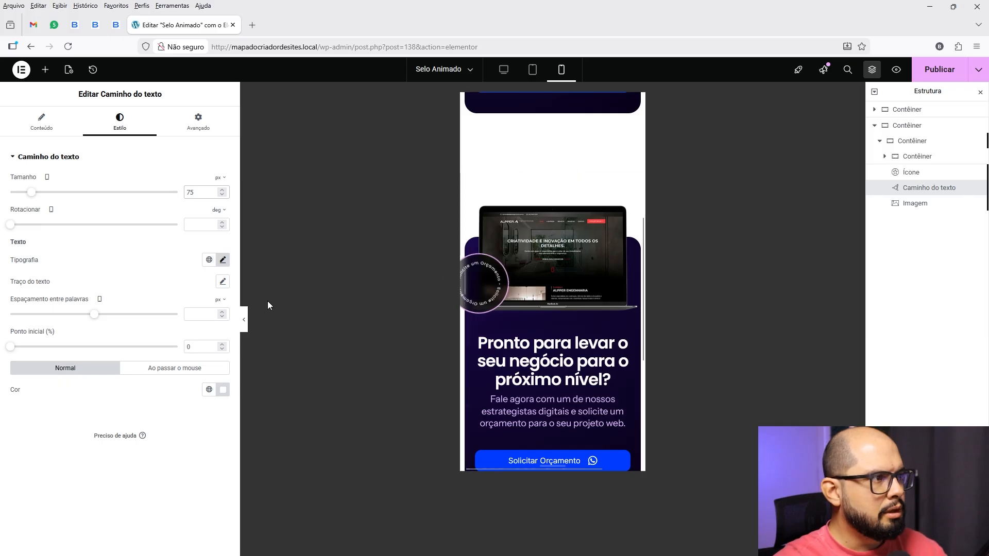
# Step: Set the circular text path's padding to 12 px on all sides in the mobile layout
pyautogui.click(206, 130)
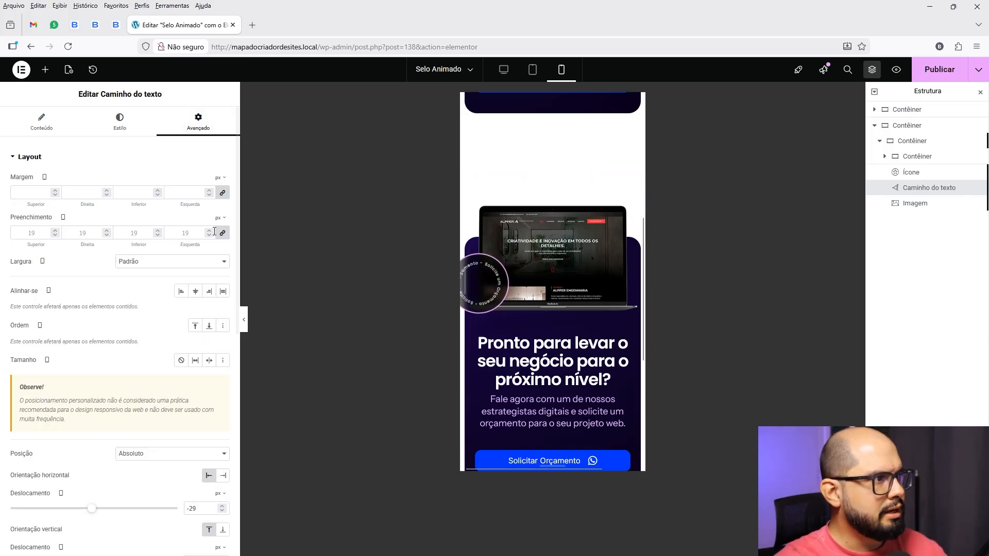
pyautogui.moveTo(190, 245); pyautogui.dragTo(194, 245)
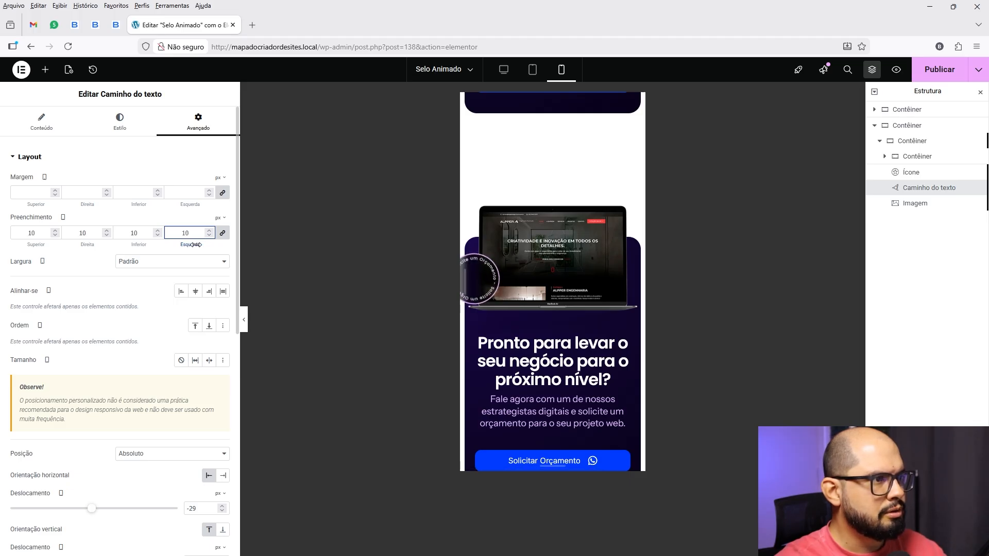
pyautogui.moveTo(194, 245); pyautogui.dragTo(215, 233)
pyautogui.click(212, 230)
pyautogui.click(211, 229)
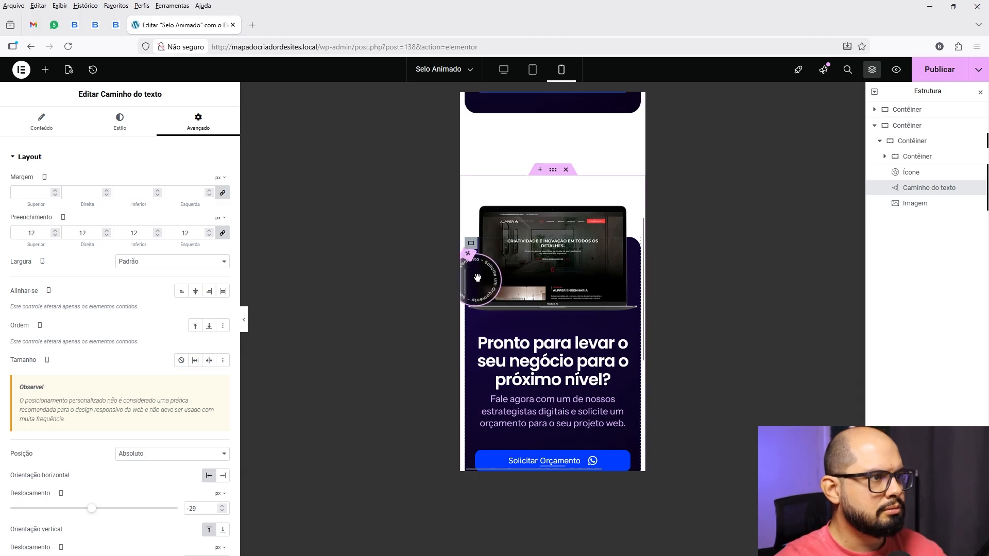
# Step: Adjust the circular text path's mobile position to a horizontal offset of -4 px and a vertical offset of 65 px
pyautogui.scroll(-1, 93, 453)
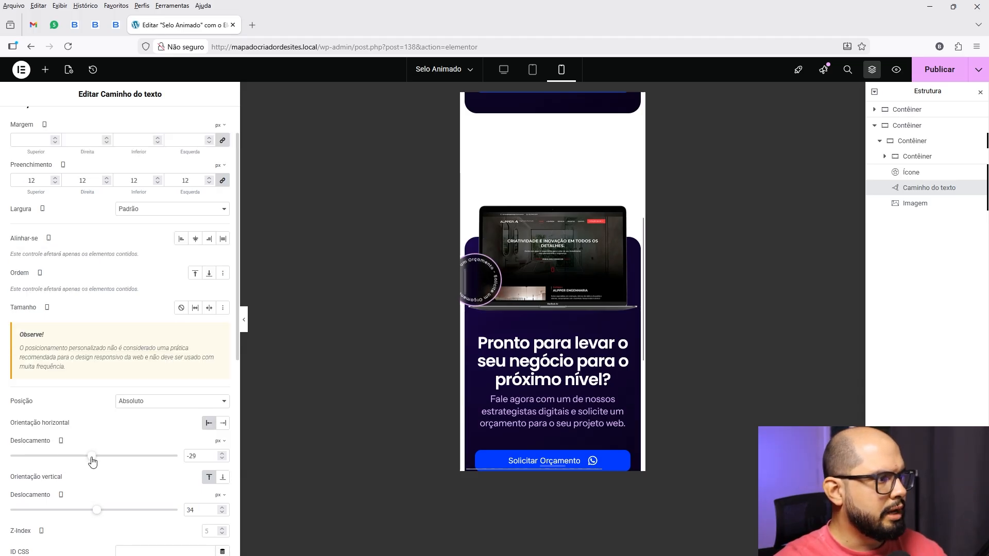
pyautogui.moveTo(91, 457); pyautogui.dragTo(94, 457)
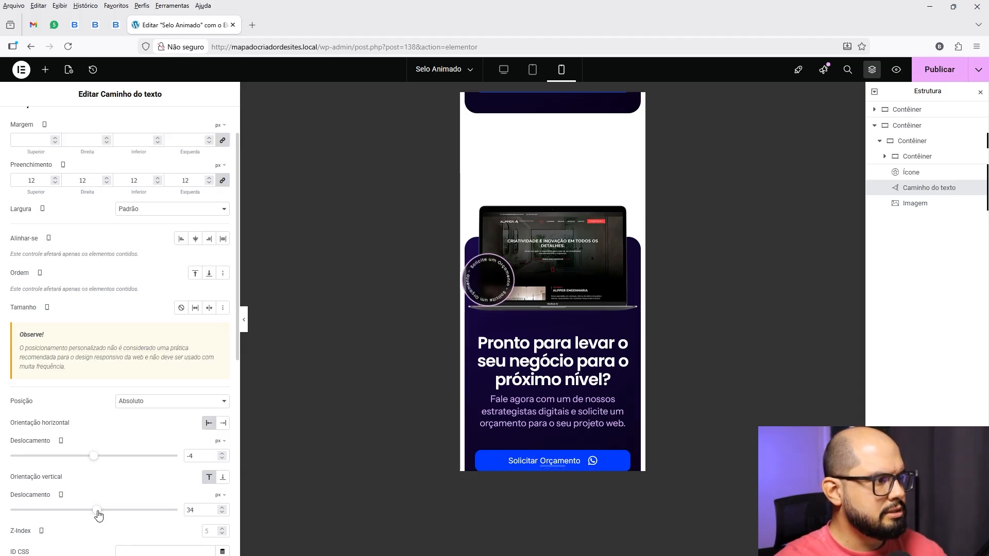
pyautogui.moveTo(100, 512); pyautogui.dragTo(101, 515)
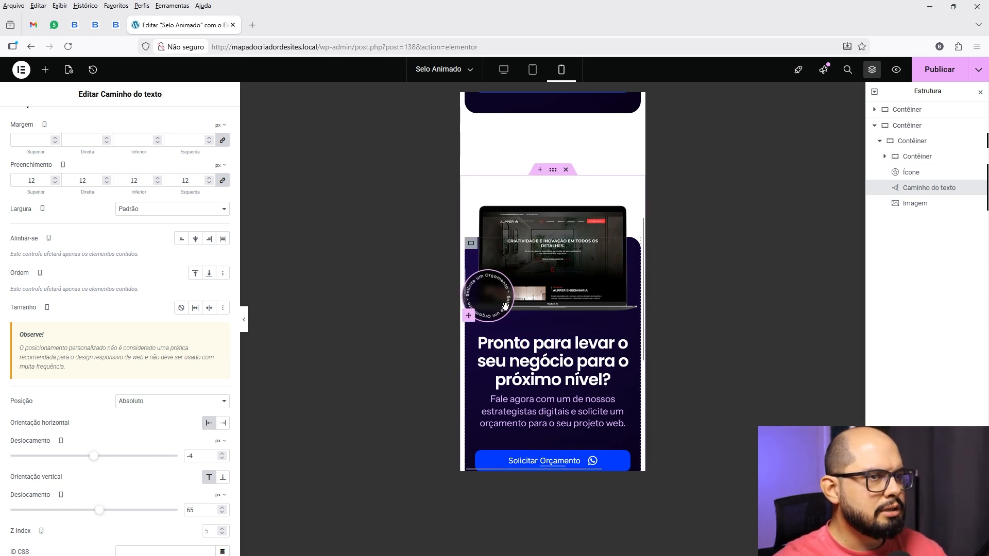
# Step: Move the WhatsApp icon into the mobile seal with offsets of 21 px horizontally and 87 px vertically, and preview it without the editor panels
pyautogui.click(946, 172)
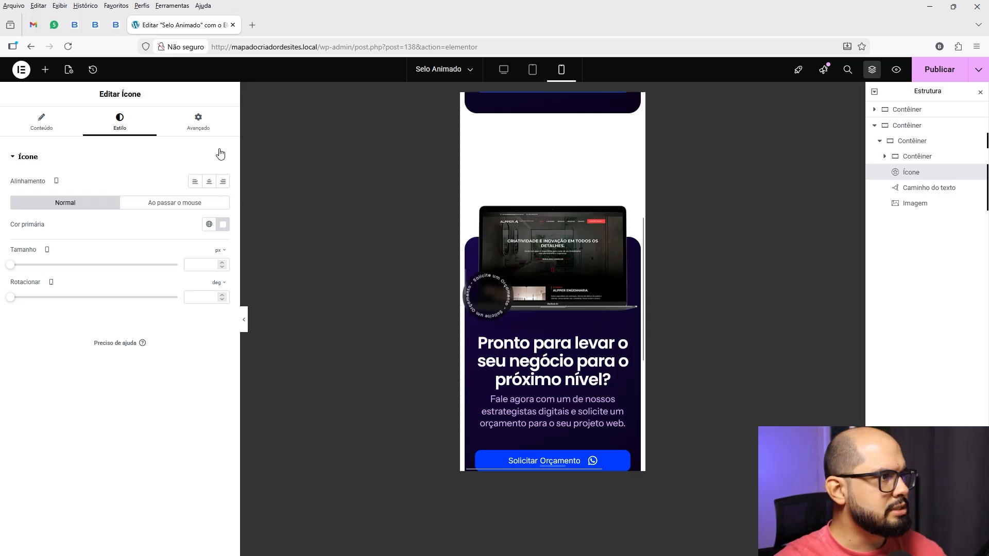
pyautogui.click(203, 125)
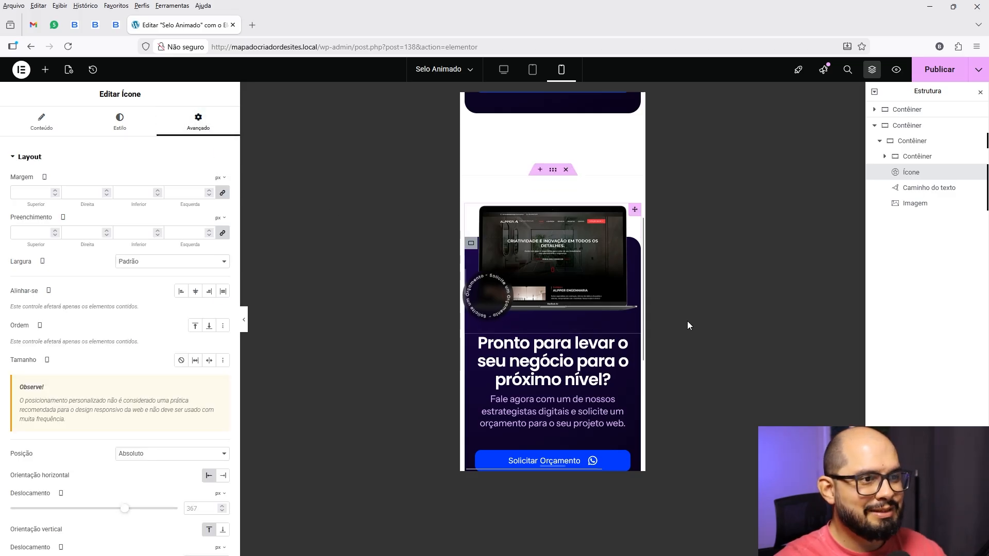
pyautogui.scroll(-2, 167, 400)
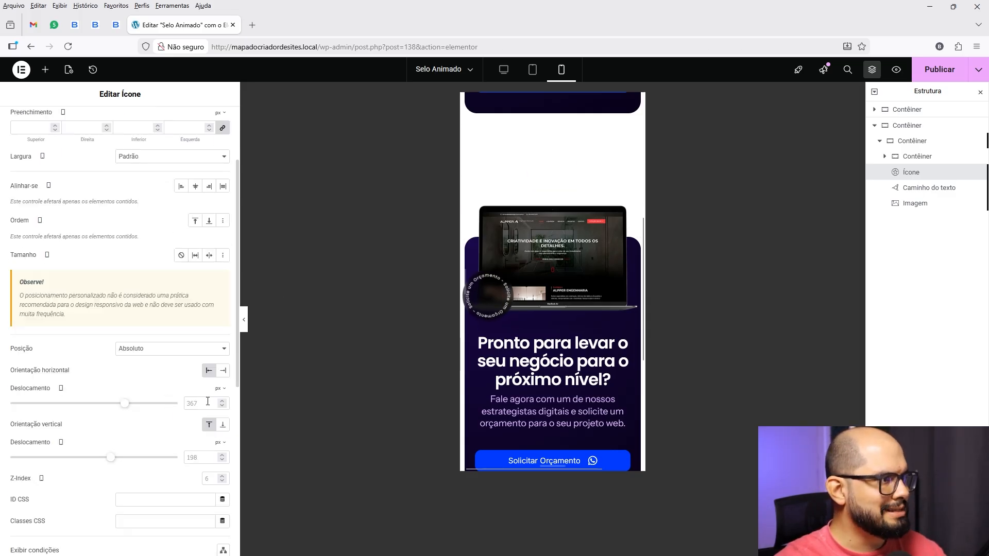
pyautogui.moveTo(123, 406); pyautogui.dragTo(96, 408)
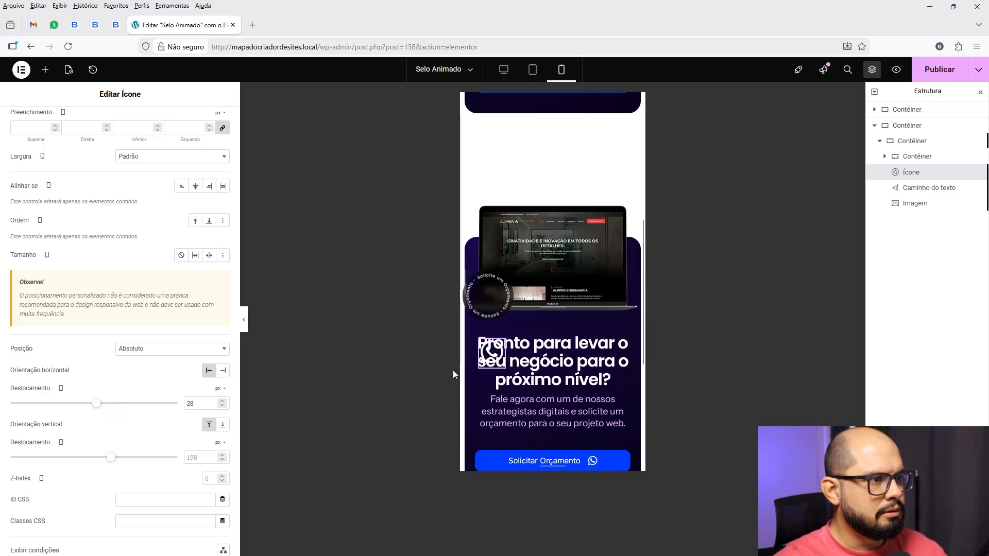
pyautogui.moveTo(491, 350); pyautogui.dragTo(487, 294)
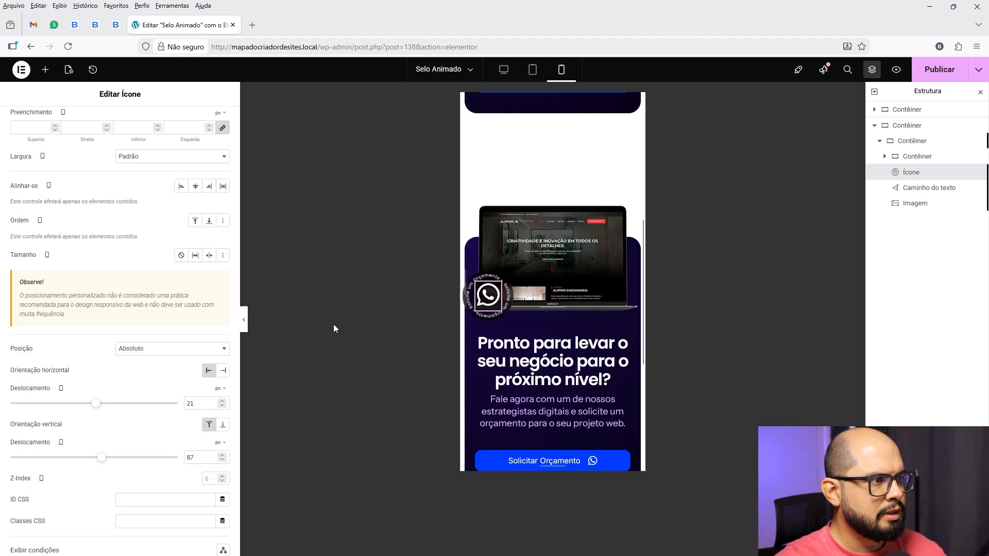
pyautogui.click(244, 323)
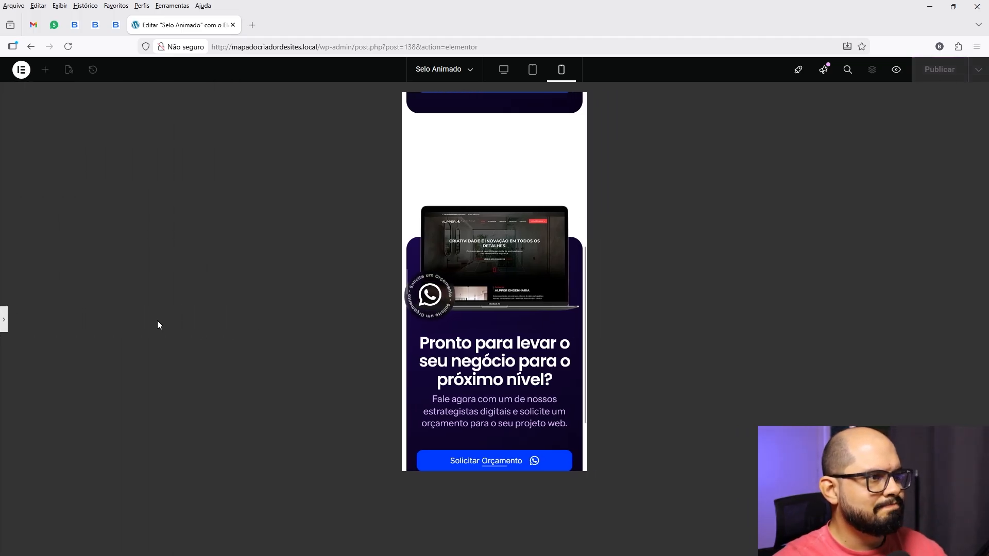
pyautogui.click(5, 323)
# Step: Set the WhatsApp icon's mobile size to 40 px and recentre it with offsets of 25 px horizontally and 92 px vertically, previewing the result
pyautogui.scroll(3, 117, 215)
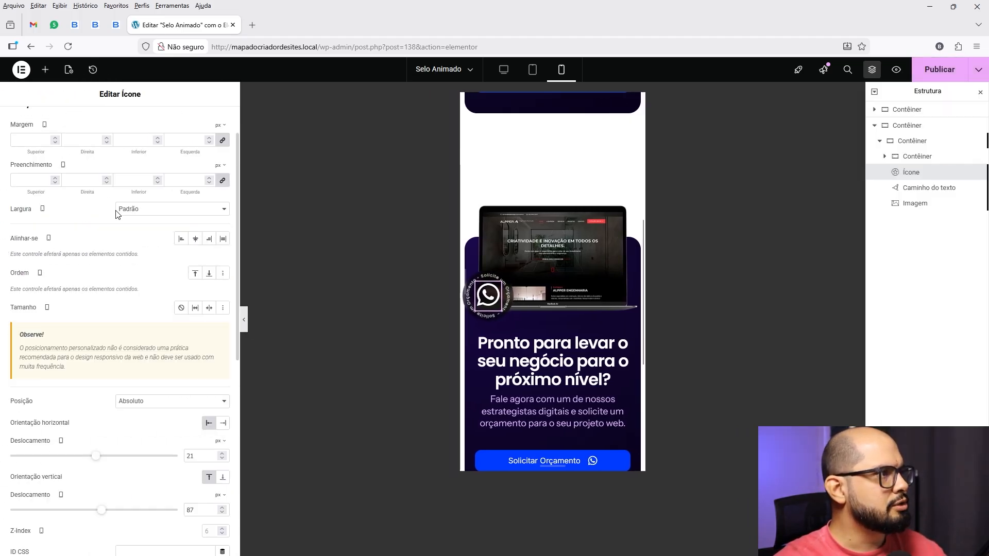
pyautogui.click(120, 128)
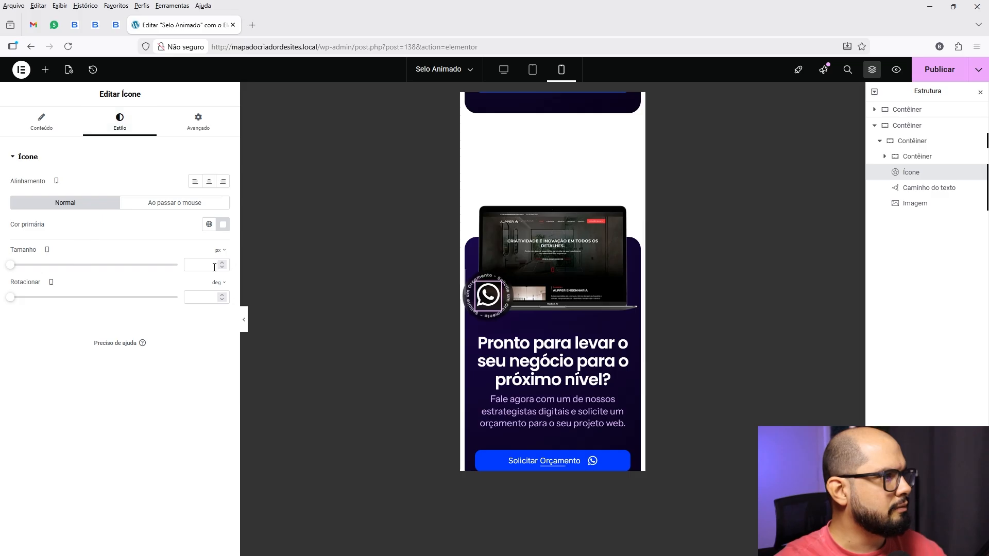
pyautogui.write('40')
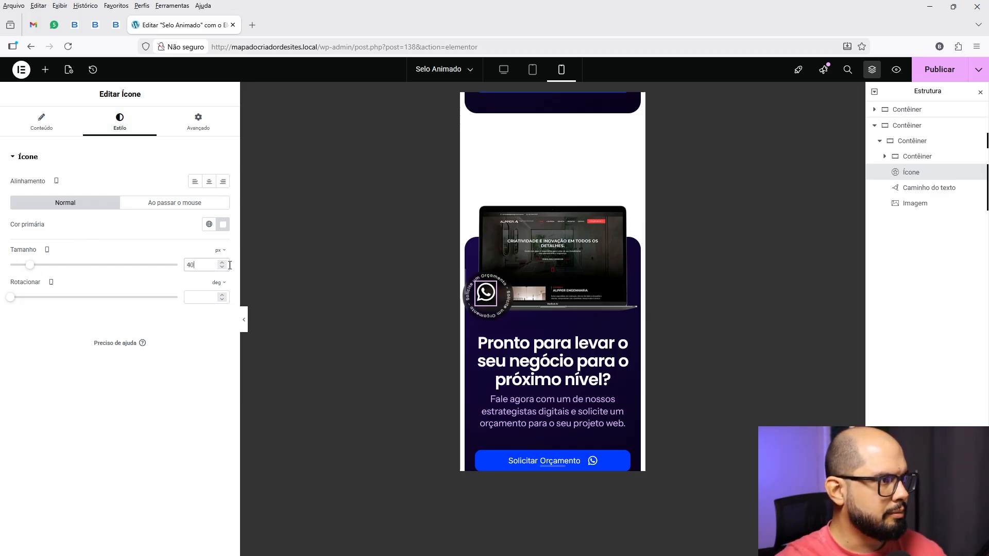
pyautogui.click(220, 131)
pyautogui.scroll(-1, 133, 447)
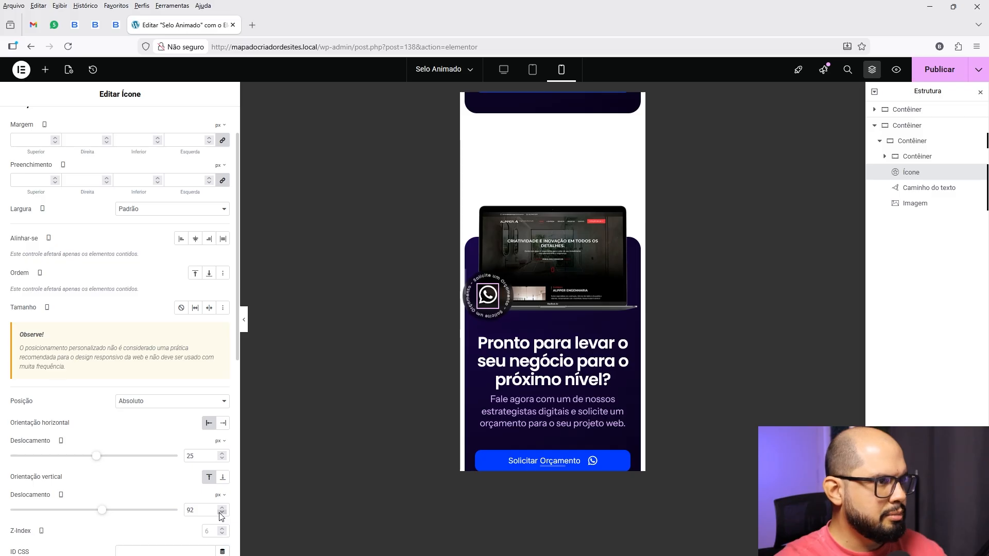
pyautogui.click(222, 454)
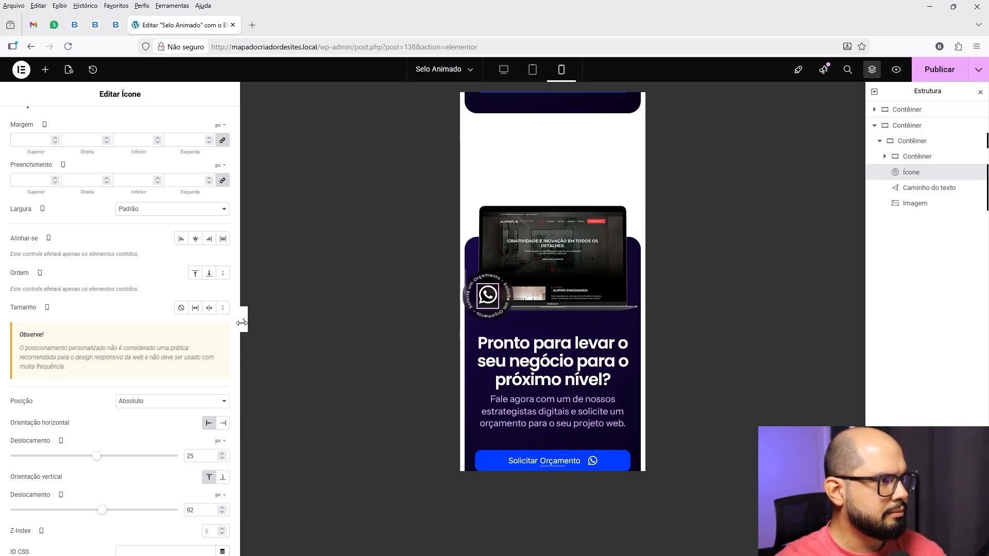
pyautogui.click(244, 324)
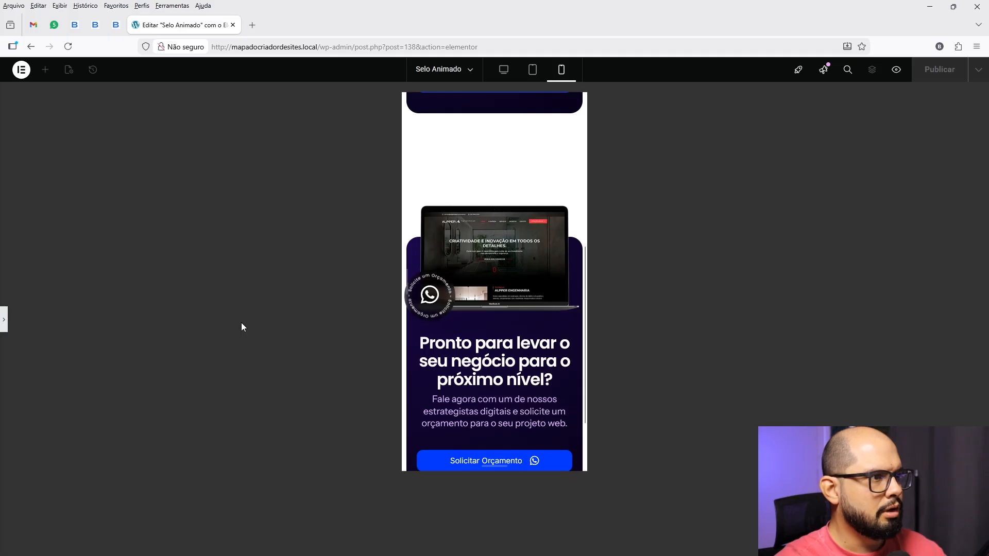
pyautogui.click(5, 321)
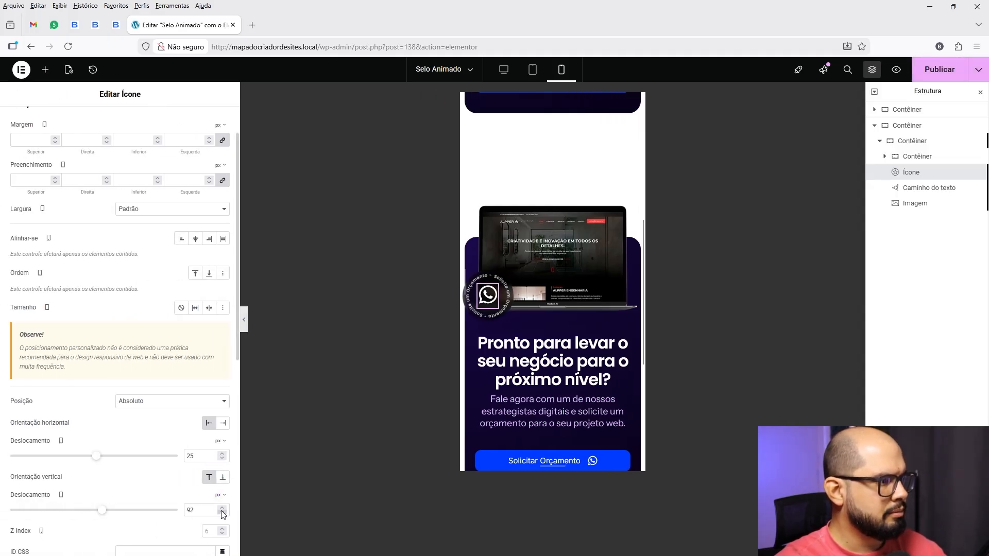
pyautogui.click(244, 320)
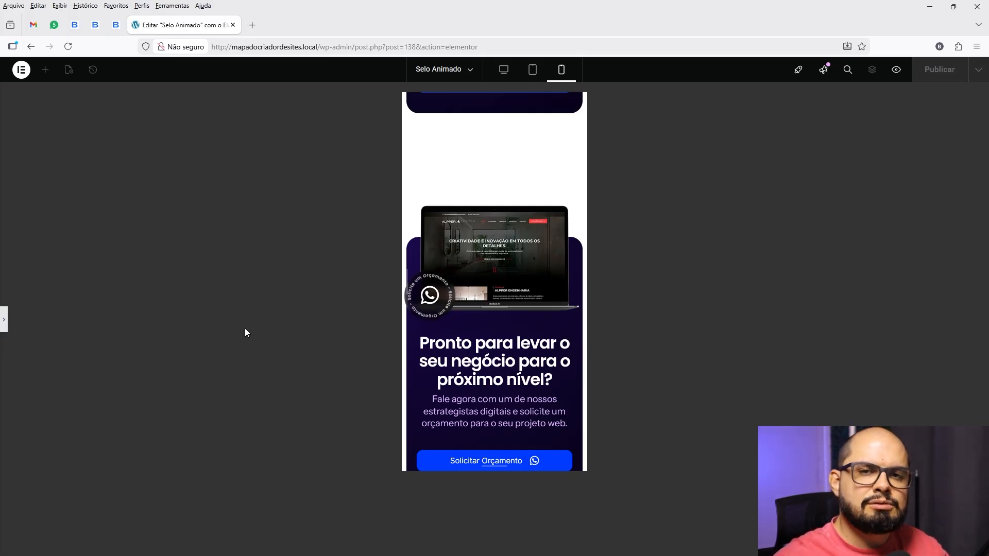
# Step: Review the finished banner in the mobile and desktop layouts, and open the mapadocriadordesites.com.br course page
pyautogui.scroll(-2, 500, 324)
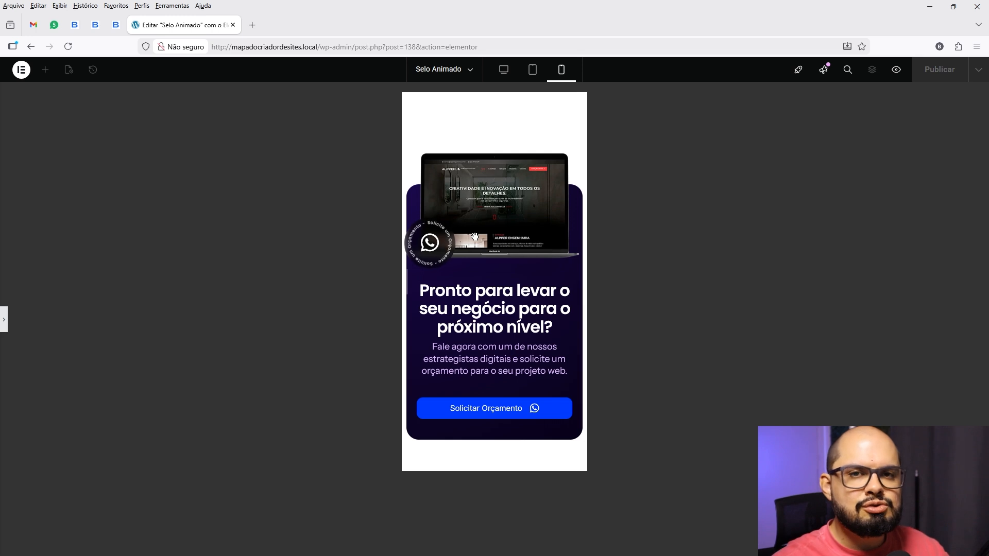
pyautogui.click(531, 71)
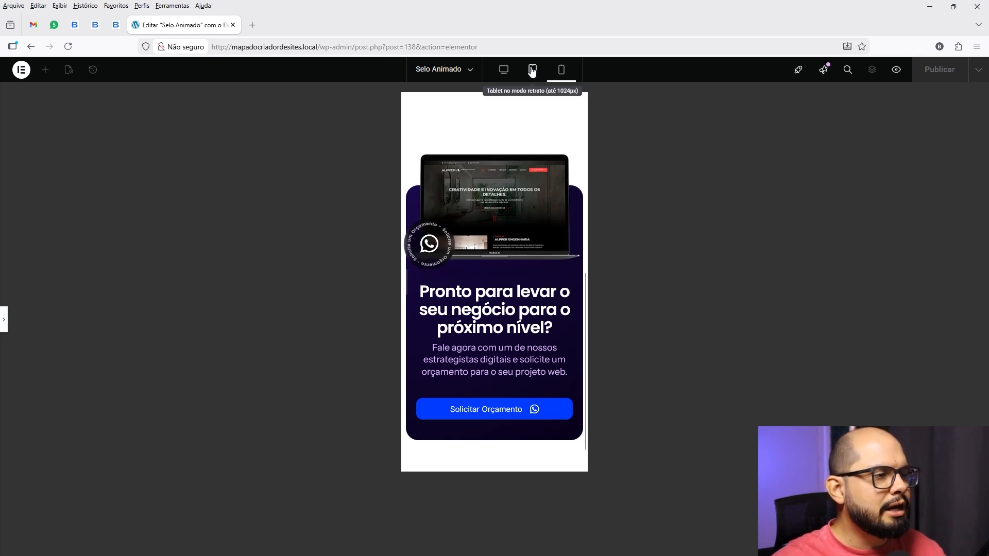
pyautogui.click(503, 71)
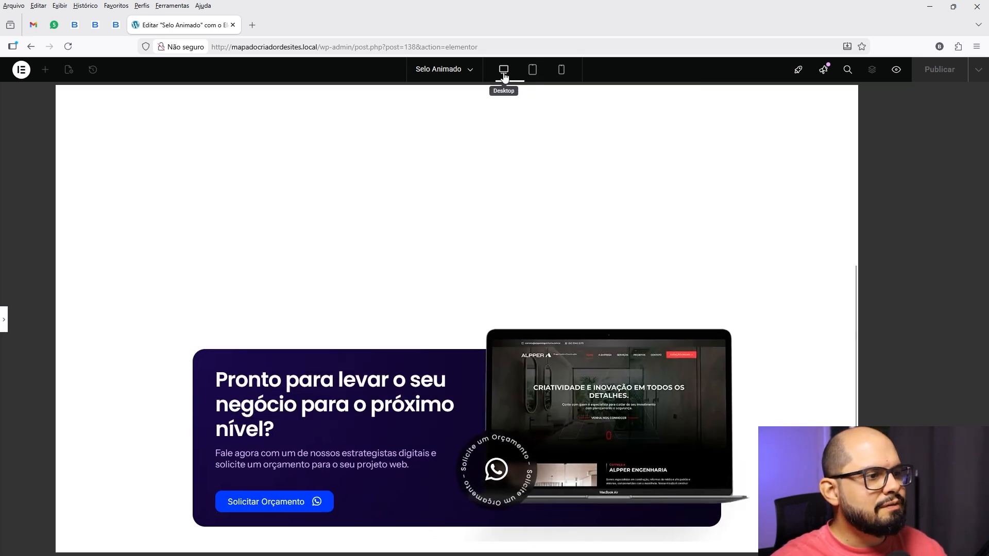
pyautogui.scroll(-2, 605, 322)
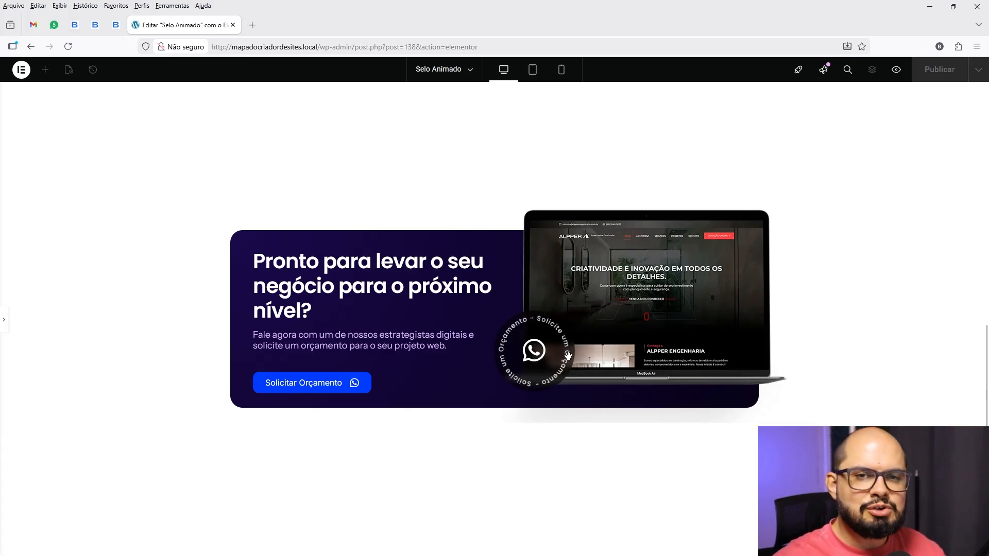
pyautogui.click(567, 355)
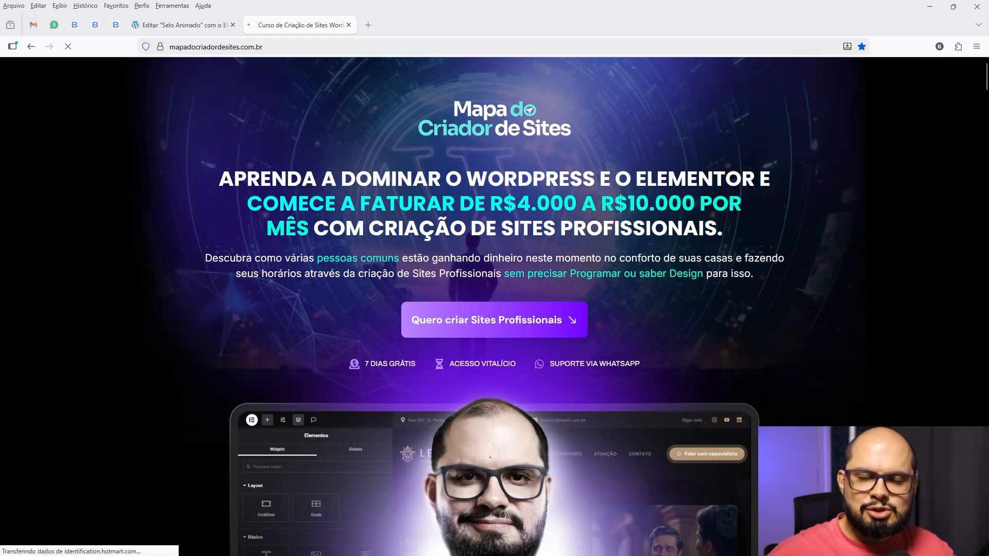